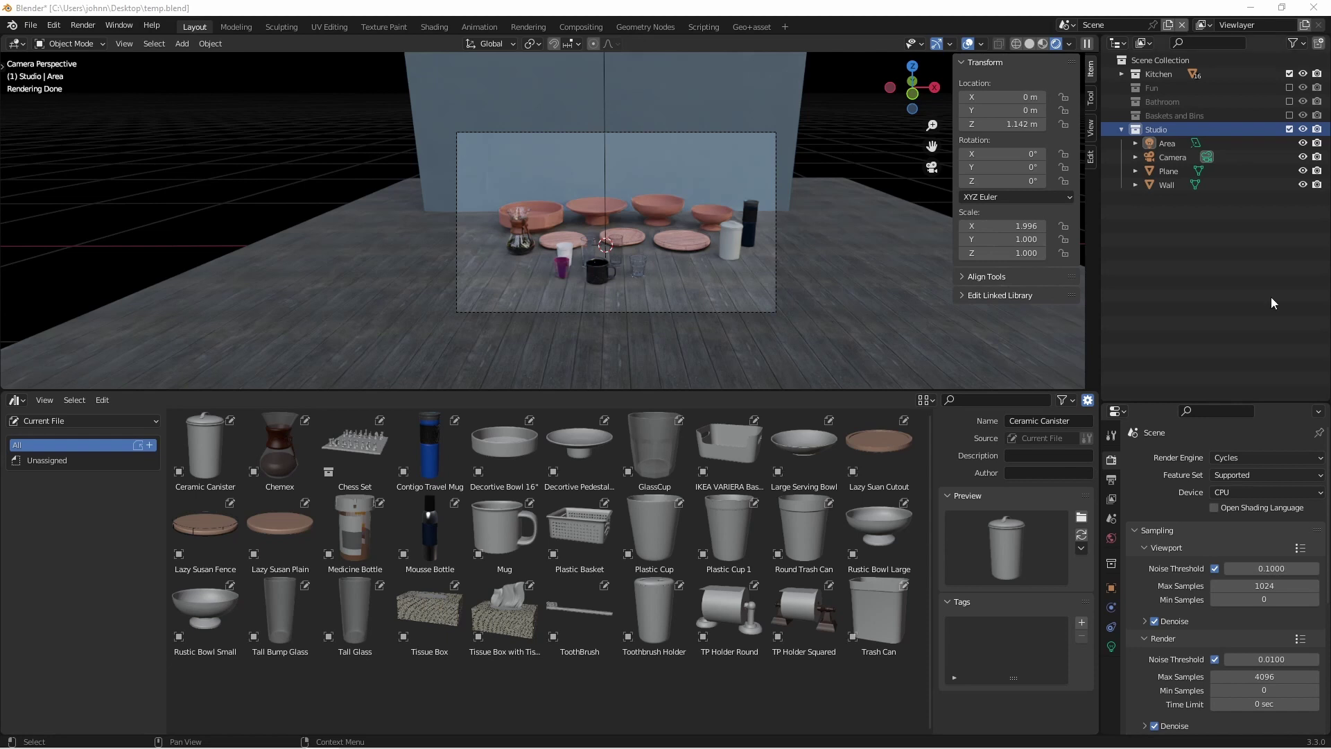
- Toggle Exclude on Kitchen, Fun, Bathroom and Baskets and Bins in turn, keeping only Studio included
{"action": "left_click", "coordinate": [1290, 74]}
{"action": "left_click", "coordinate": [1290, 87]}
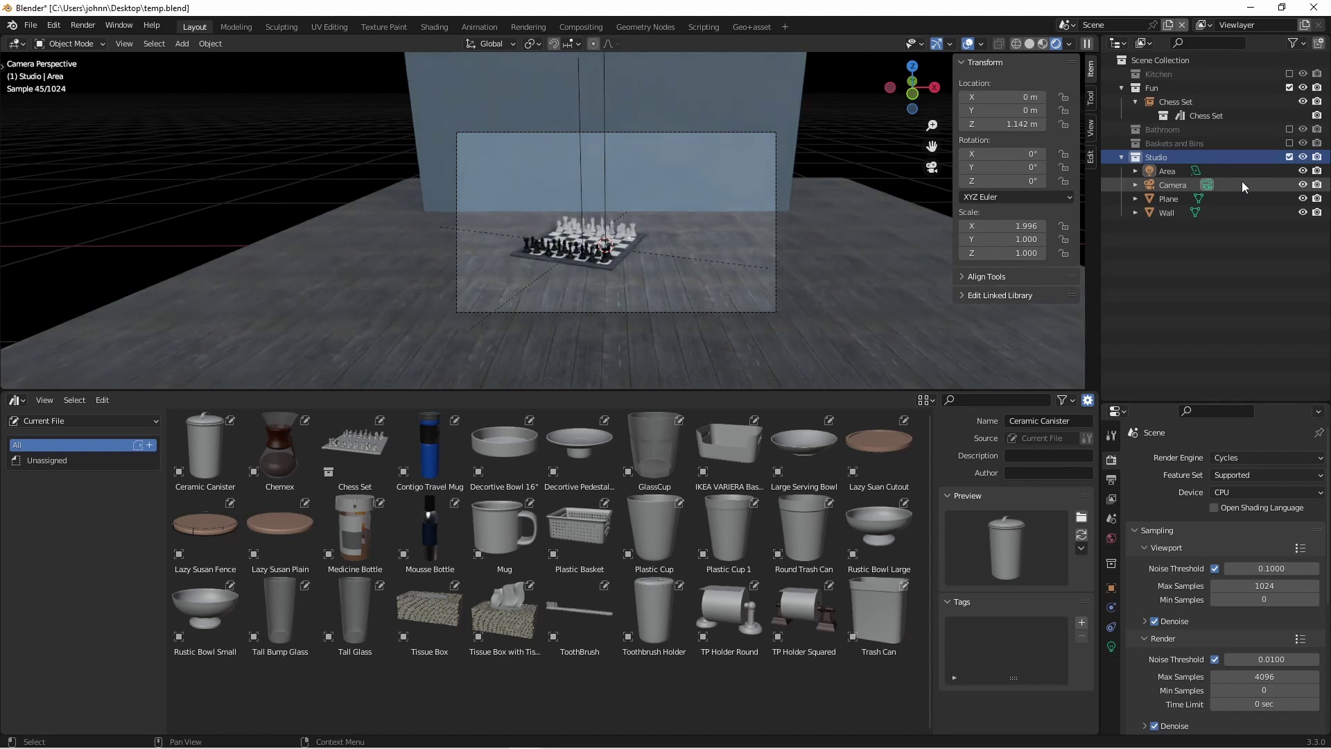
{"action": "key", "text": "ctrl+z"}
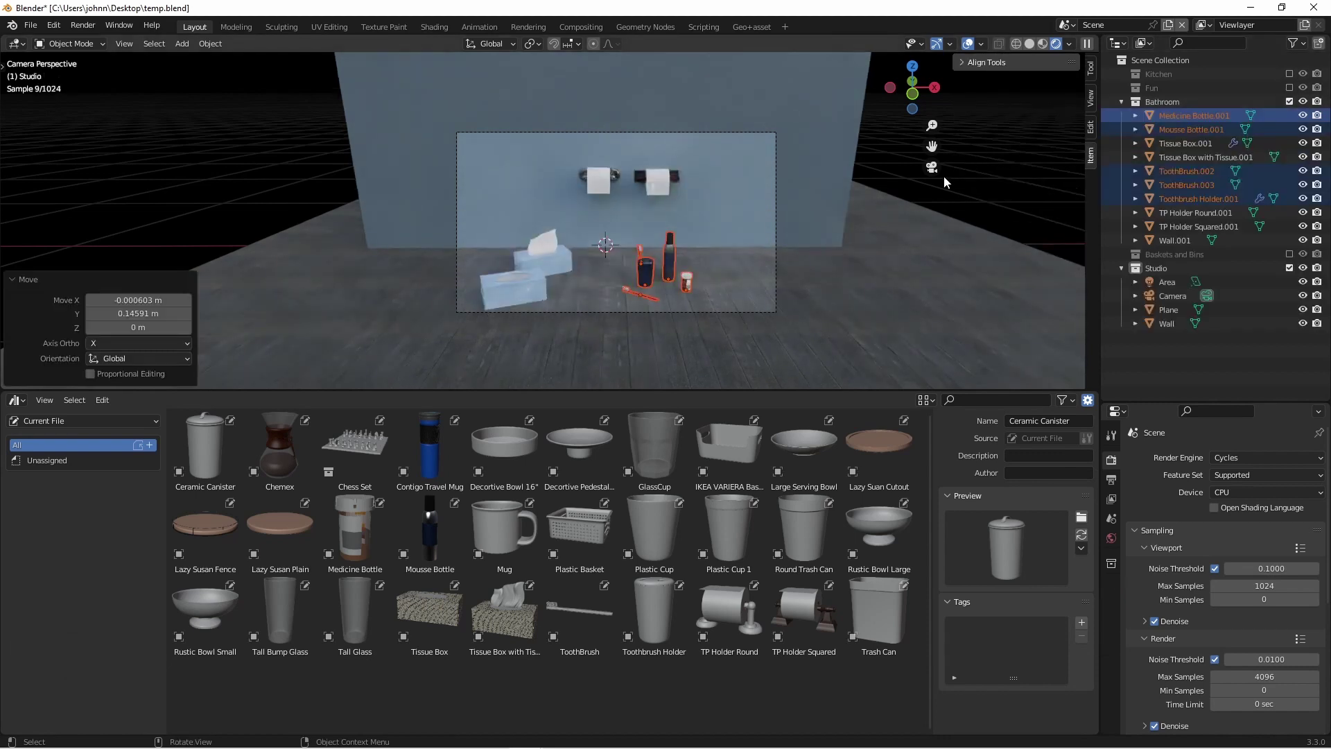
{"action": "left_click", "coordinate": [751, 253]}
{"action": "left_click", "coordinate": [1290, 101]}
{"action": "left_click", "coordinate": [1289, 115]}
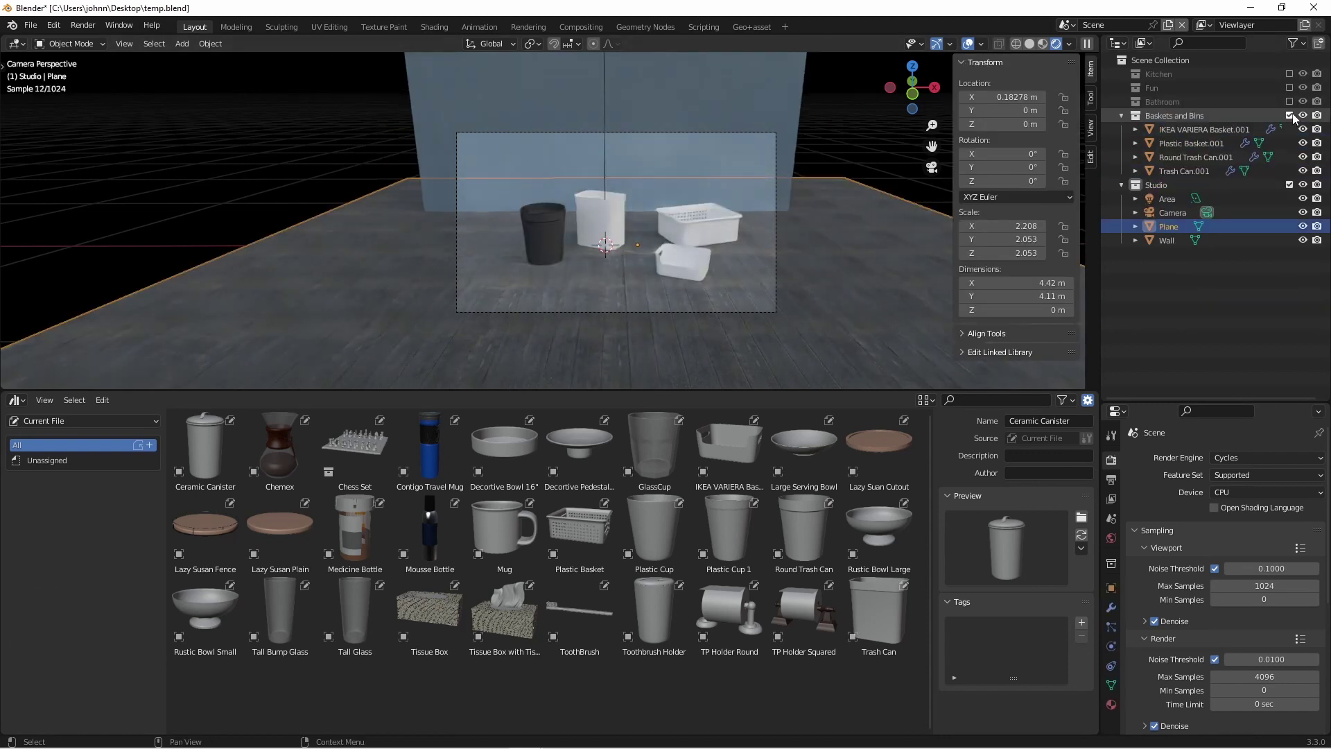
{"action": "left_click", "coordinate": [1290, 115]}
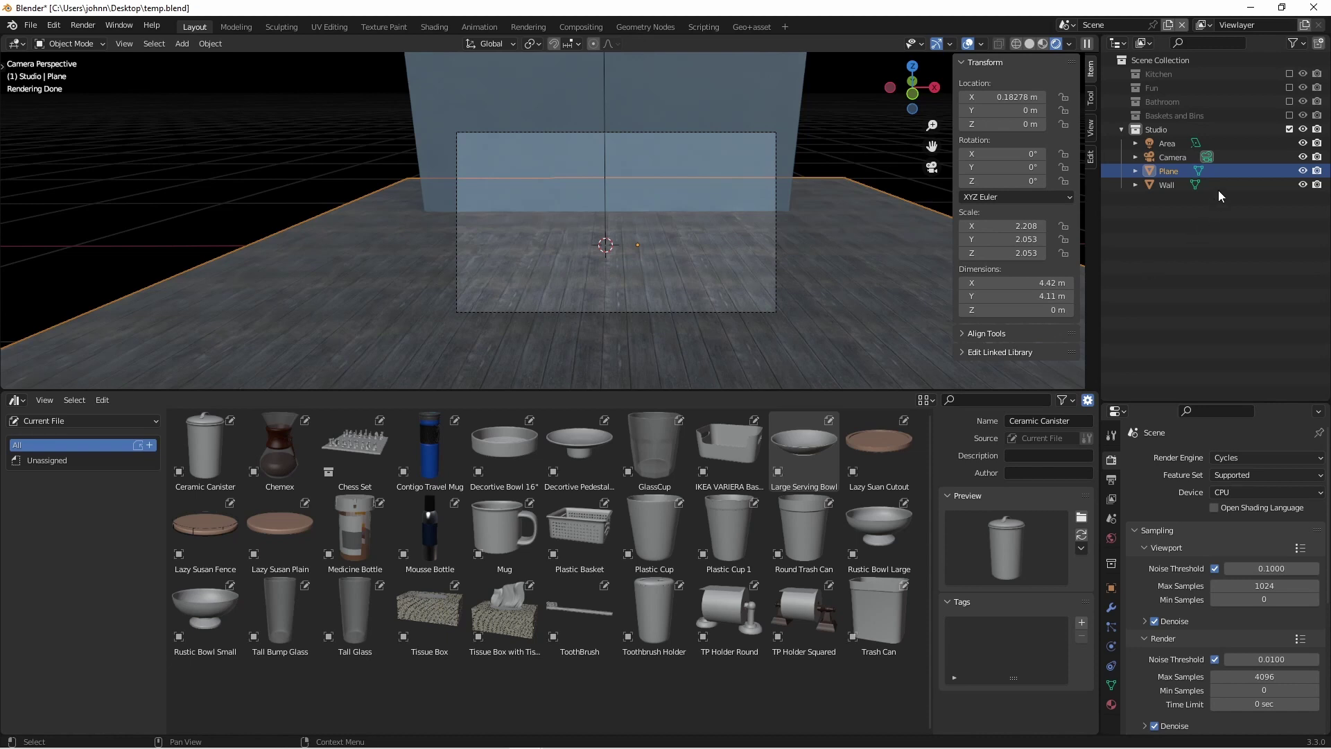
- Re-include the Kitchen collection and rename the current view layer to Kitchen
{"action": "left_click", "coordinate": [1289, 74]}
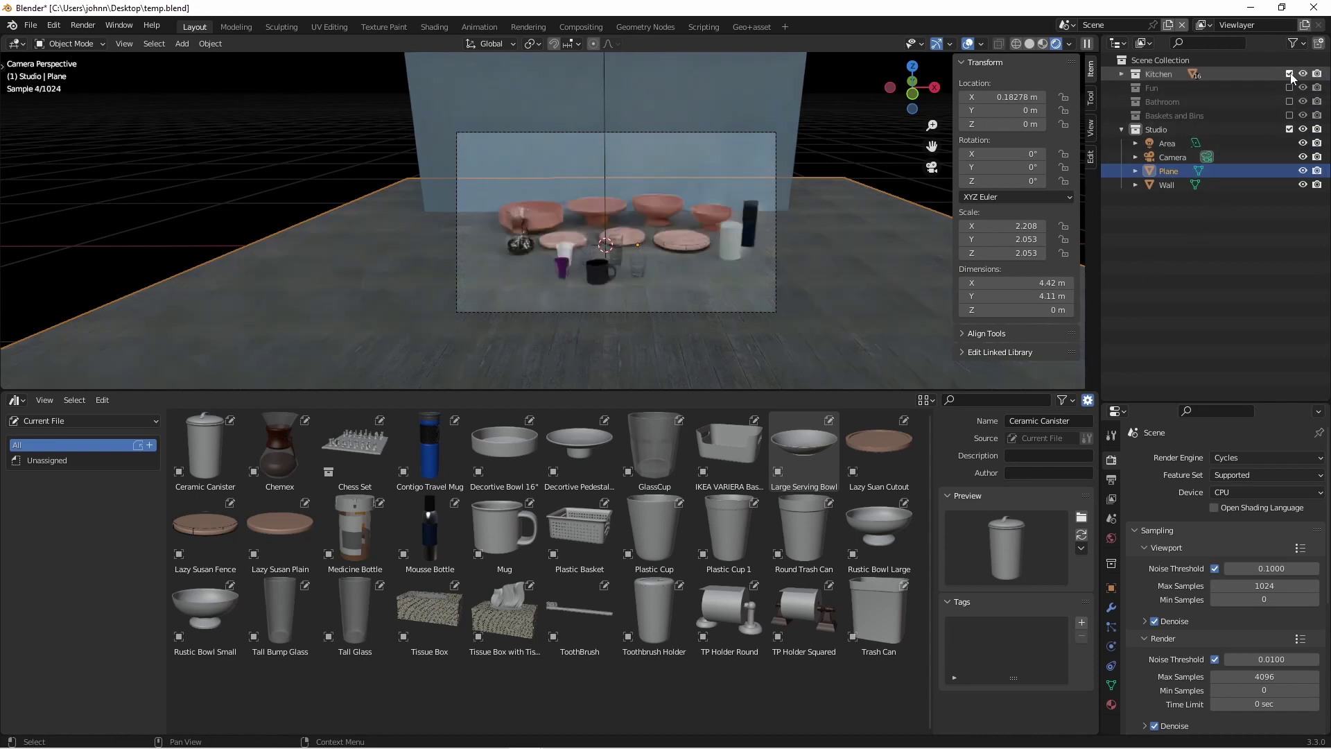
{"action": "left_click", "coordinate": [1247, 26]}
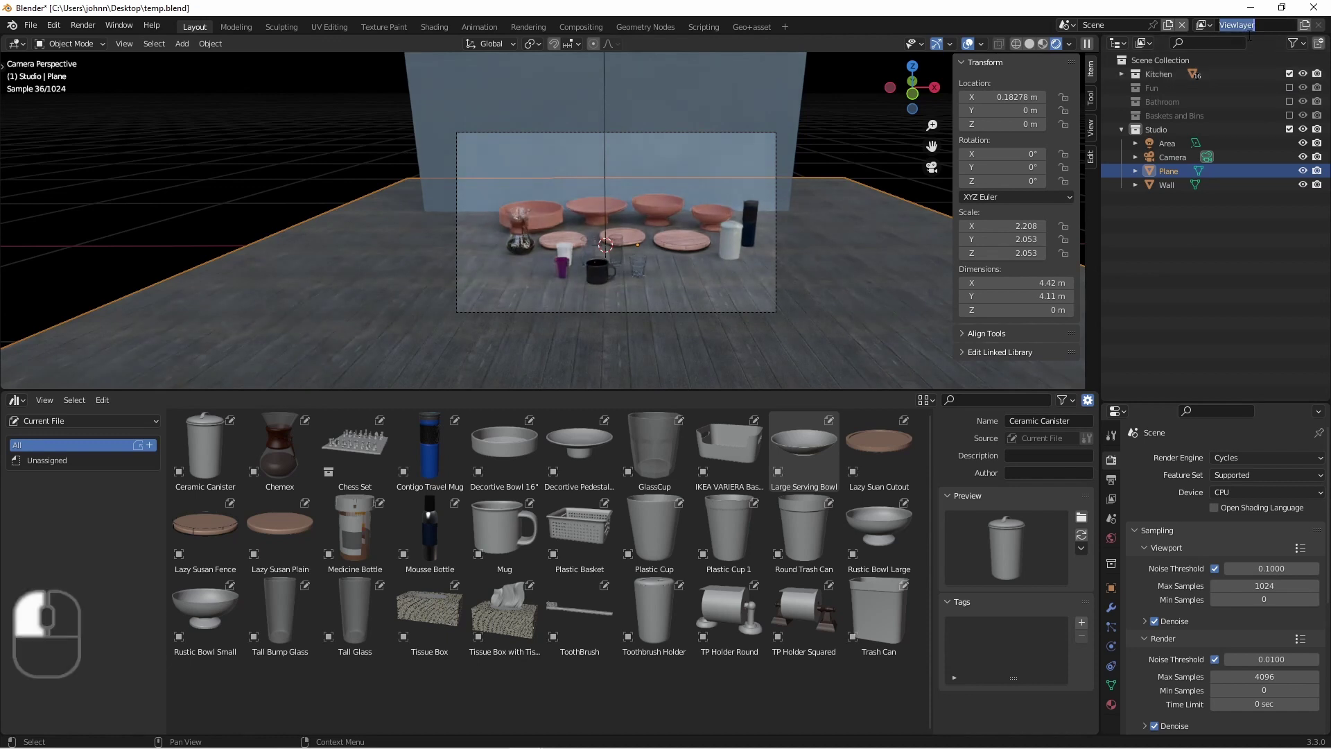
{"action": "type", "text": "Kitchen"}
{"action": "key", "text": "Return"}
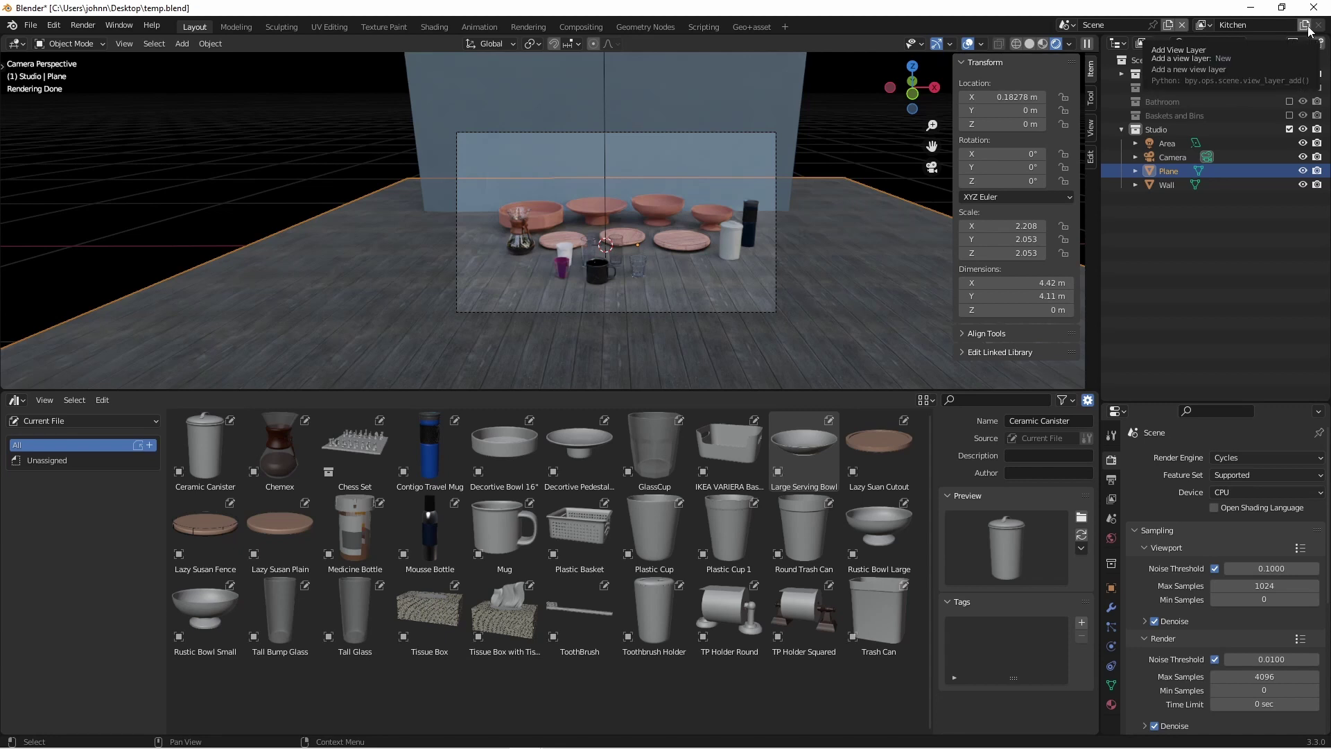
- Add a copied view layer named Bathroom that includes Bathroom instead of Kitchen
{"action": "left_click", "coordinate": [1306, 27]}
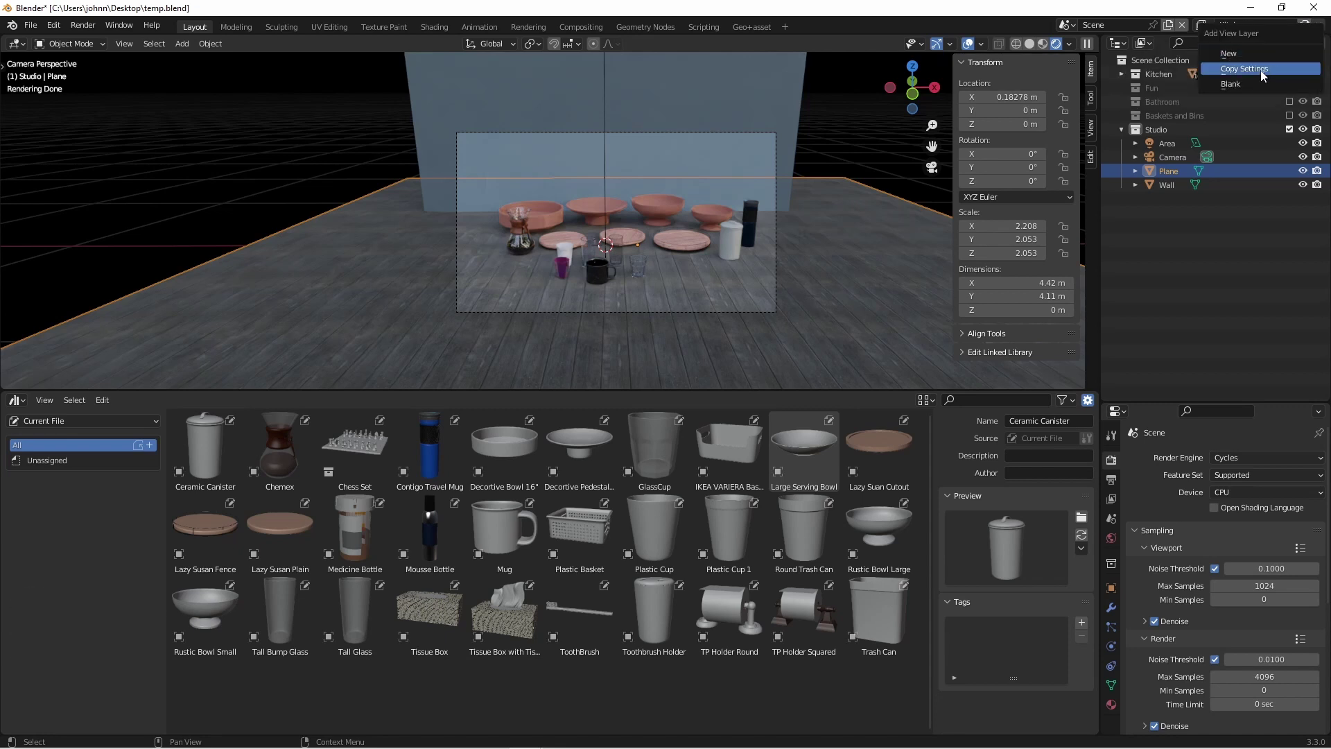
{"action": "left_click", "coordinate": [1261, 69]}
{"action": "left_click", "coordinate": [1241, 25]}
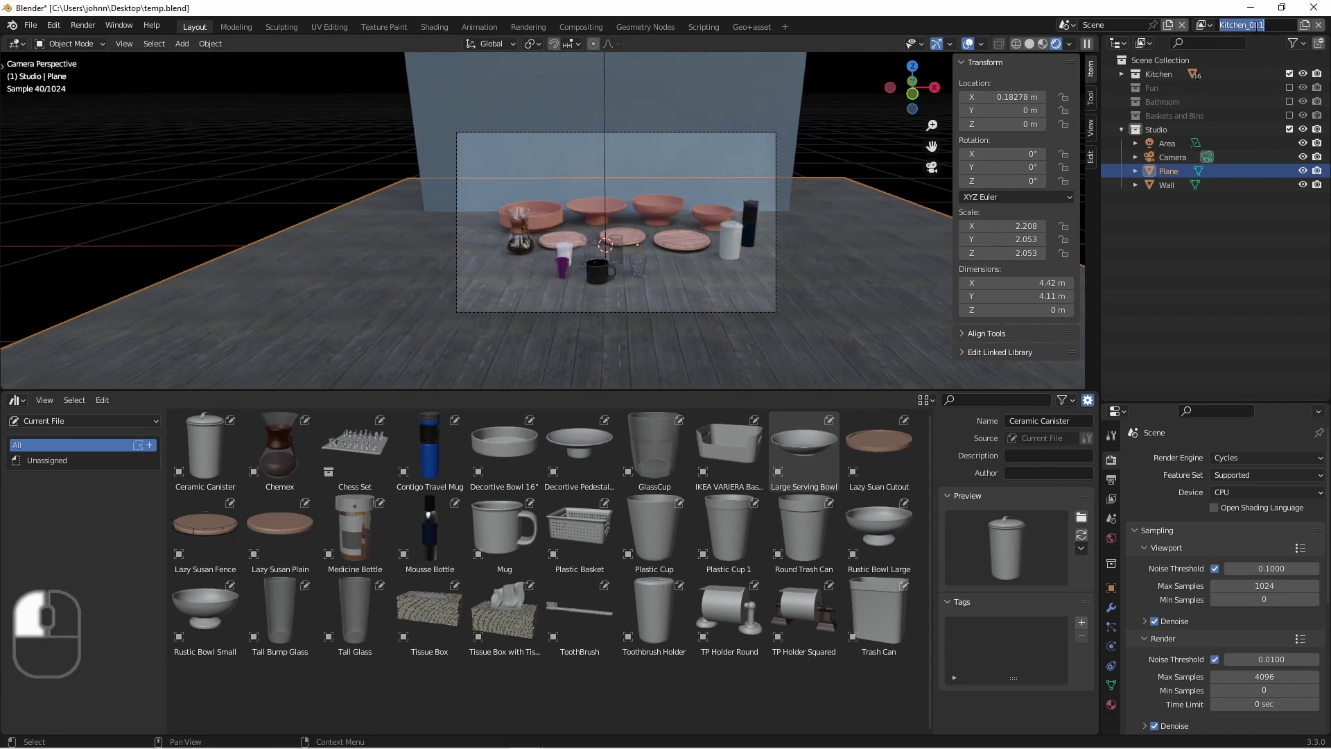
{"action": "type", "text": "Bathroom"}
{"action": "key", "text": "Return"}
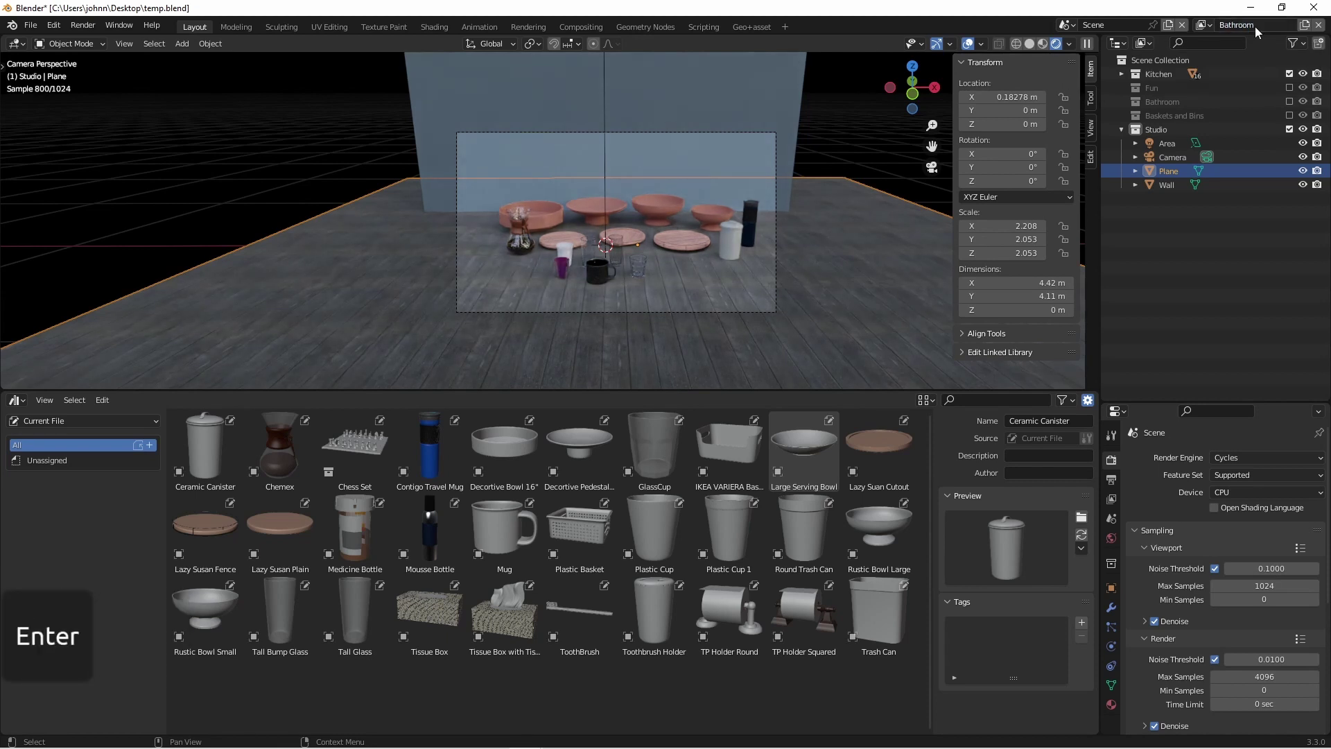
{"action": "left_click", "coordinate": [1290, 73]}
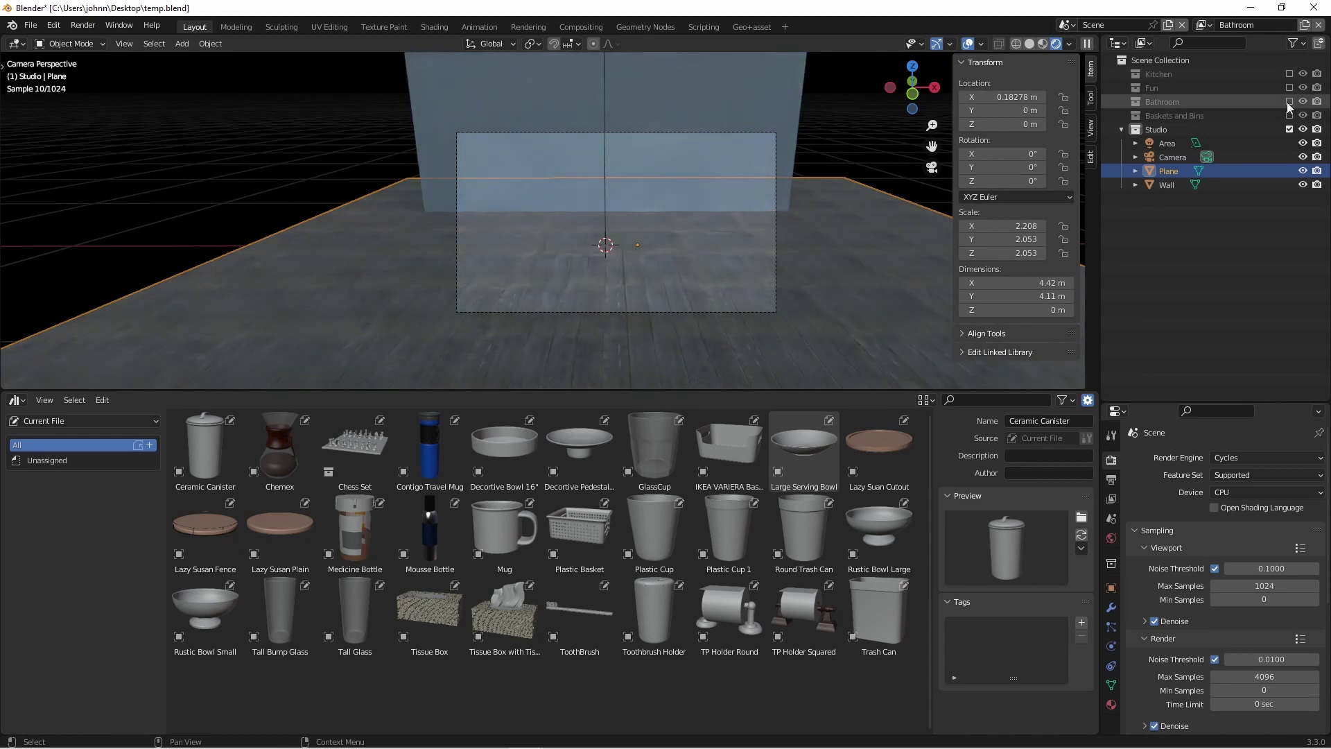
{"action": "left_click", "coordinate": [1290, 101]}
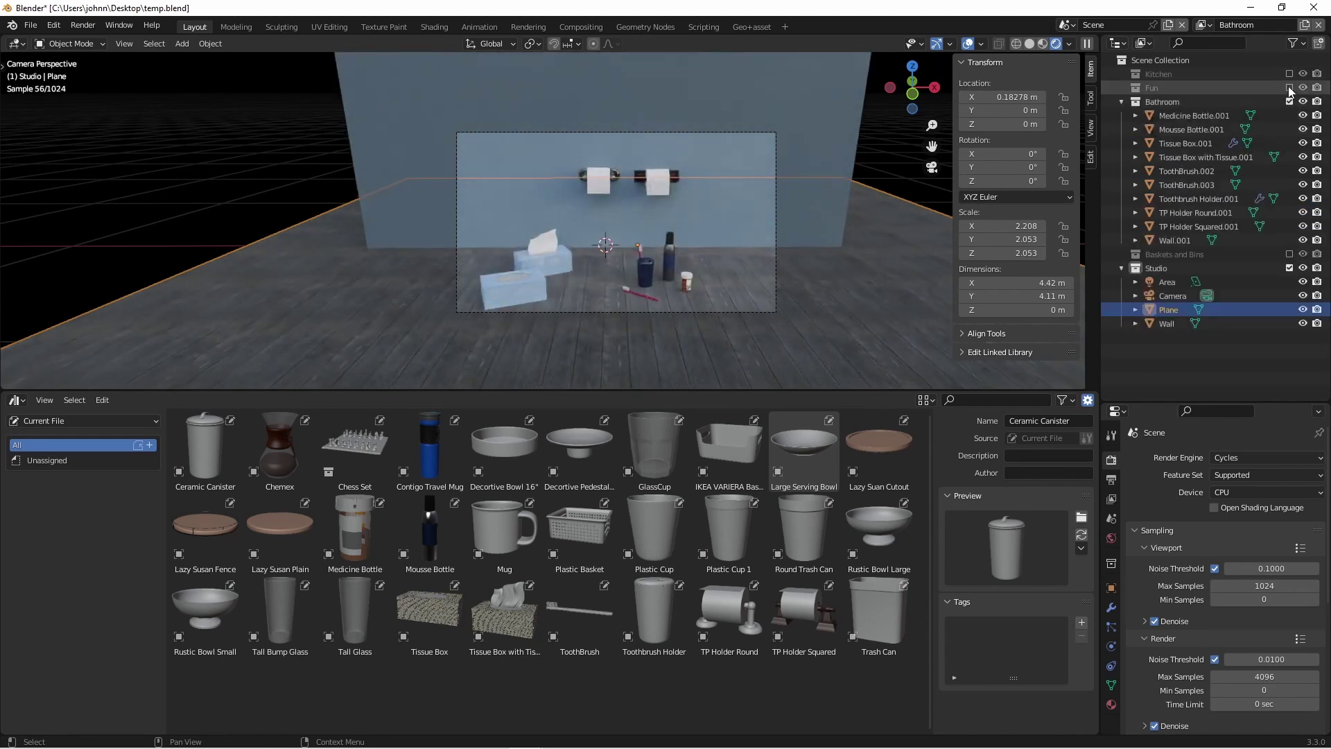
- Add another view layer named Baskets
{"action": "left_click", "coordinate": [1304, 28]}
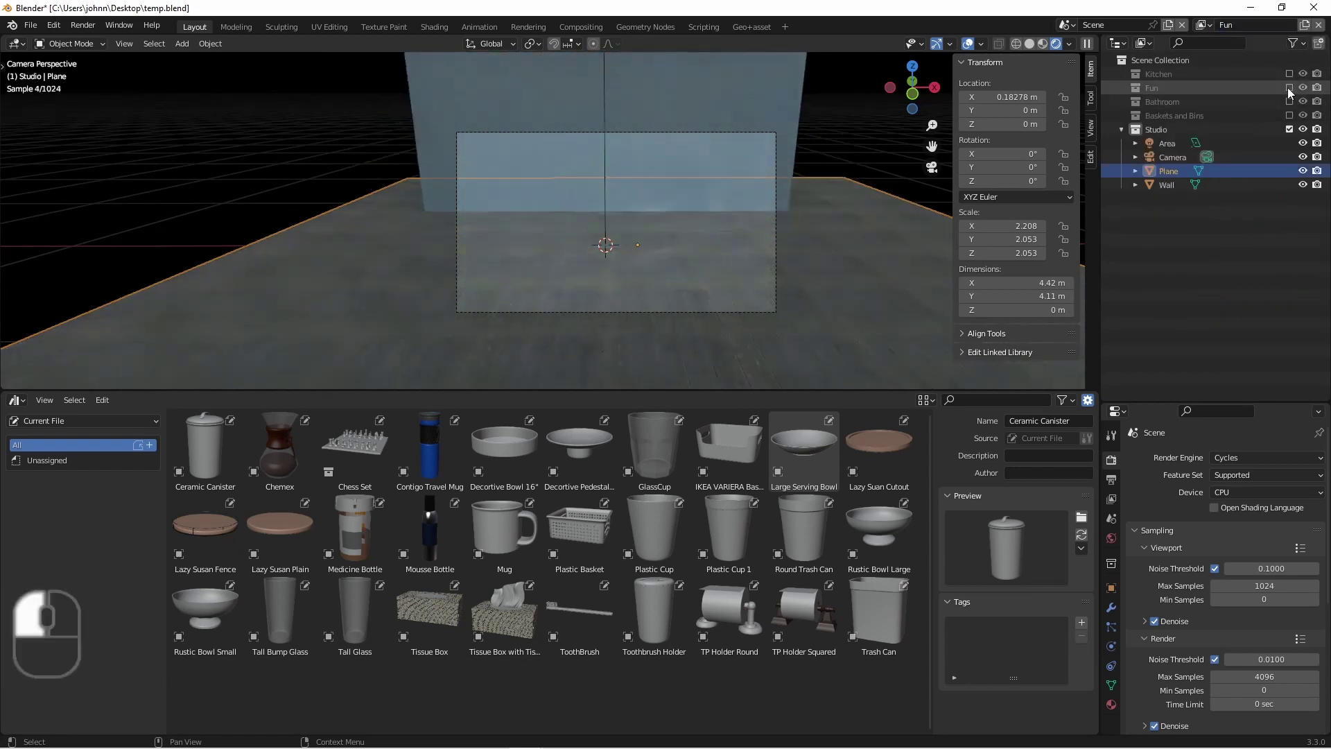
{"action": "type", "text": "Bas"}
{"action": "key", "text": "Return"}
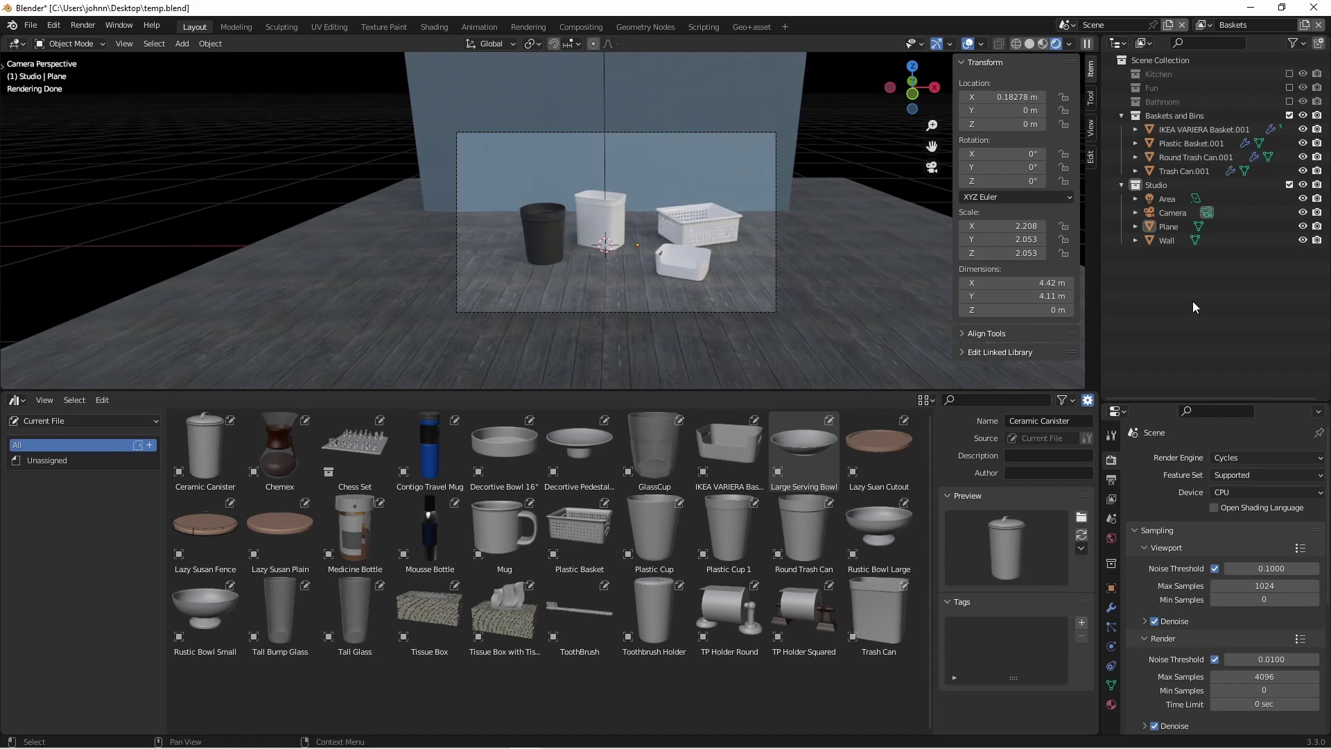
- Cycle through the Kitchen, Bathroom, Fun and Baskets view layers, ending on Kitchen
{"action": "left_click", "coordinate": [1203, 26]}
{"action": "left_click", "coordinate": [1185, 46]}
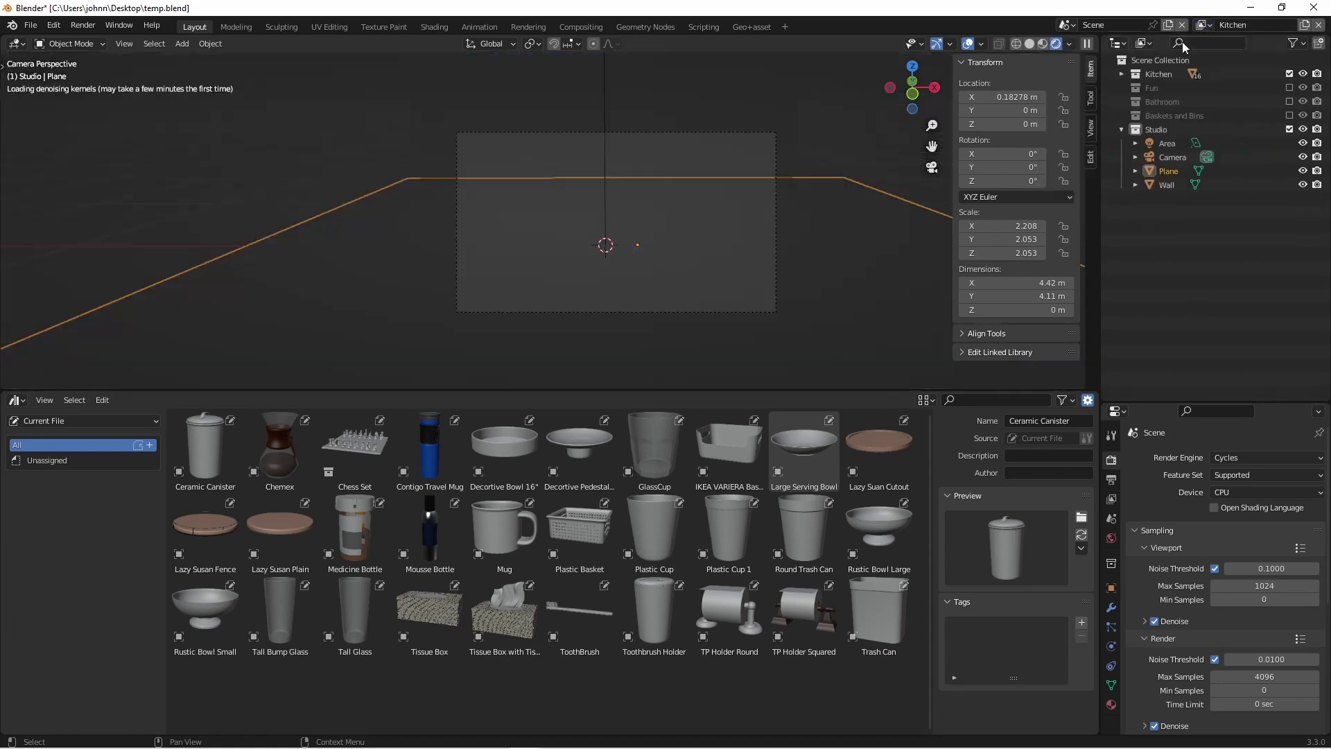
{"action": "left_click", "coordinate": [1203, 26]}
{"action": "left_click", "coordinate": [1172, 59]}
{"action": "left_click", "coordinate": [1202, 26]}
{"action": "left_click", "coordinate": [1164, 72]}
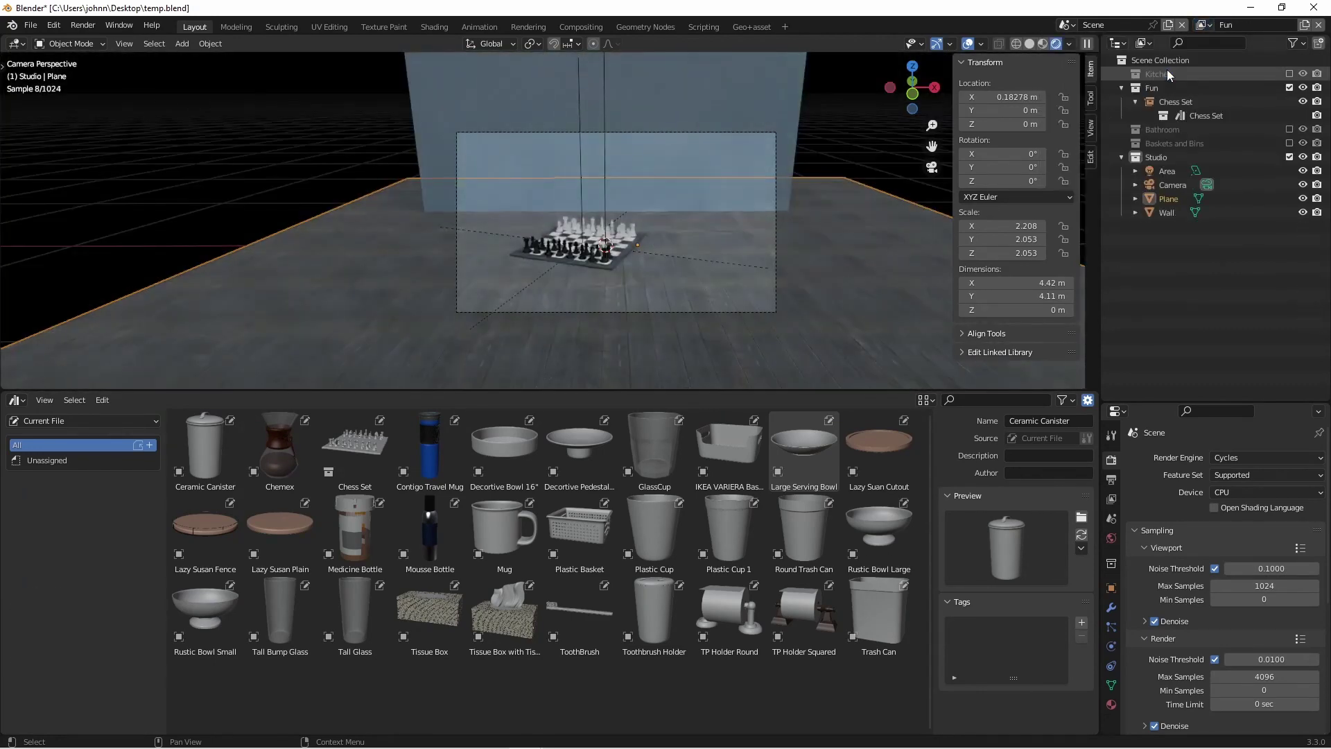
{"action": "left_click", "coordinate": [1203, 26]}
{"action": "left_click", "coordinate": [1162, 85]}
{"action": "left_click", "coordinate": [1203, 26]}
{"action": "left_click", "coordinate": [1186, 45]}
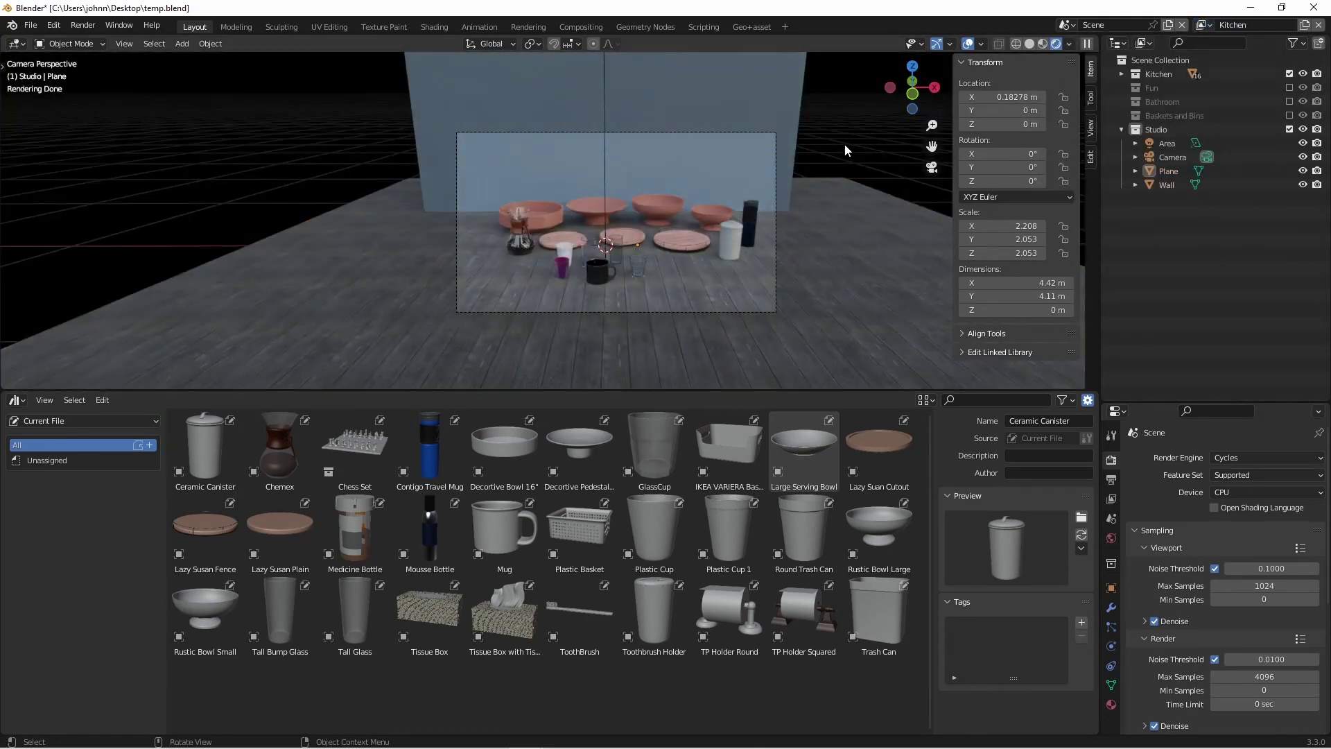
- In Compositing, set the Render Layers node to Kitchen, render with F12, and close the render
{"action": "left_click", "coordinate": [581, 27]}
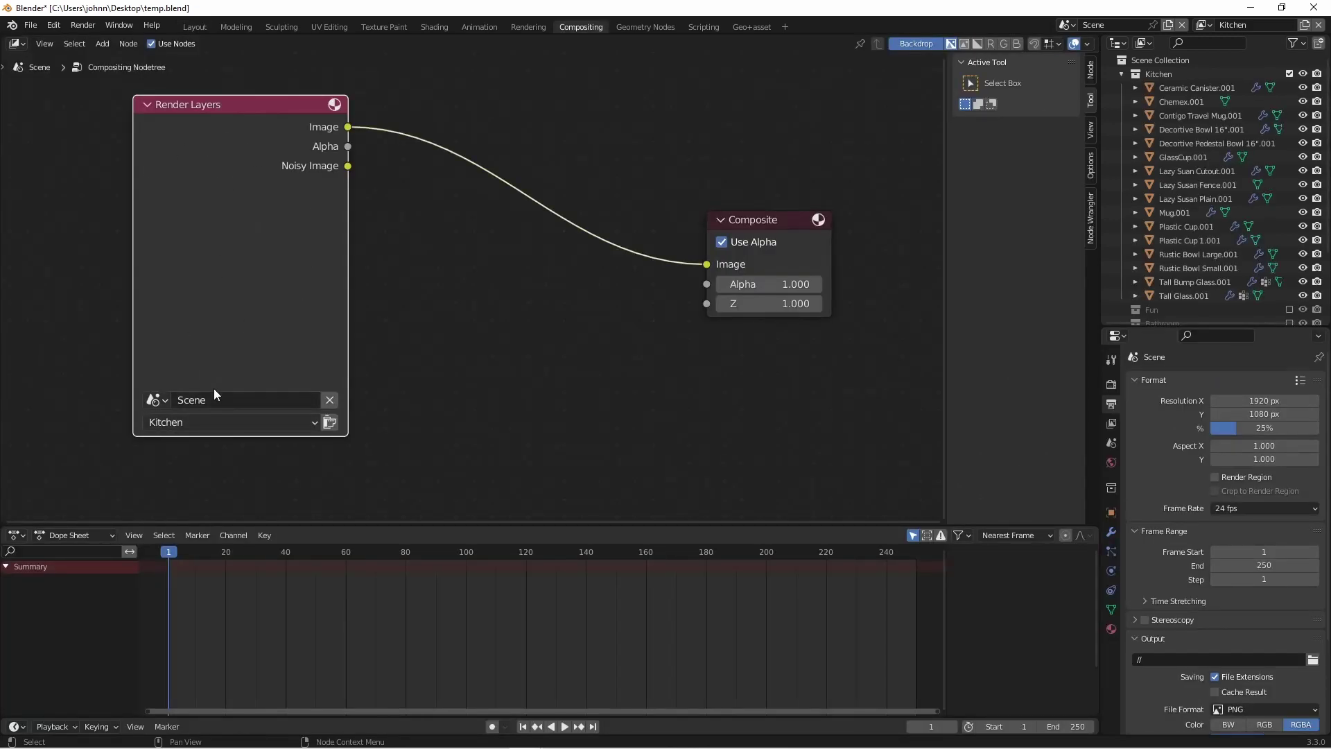
{"action": "left_click", "coordinate": [223, 423]}
{"action": "left_click", "coordinate": [215, 439]}
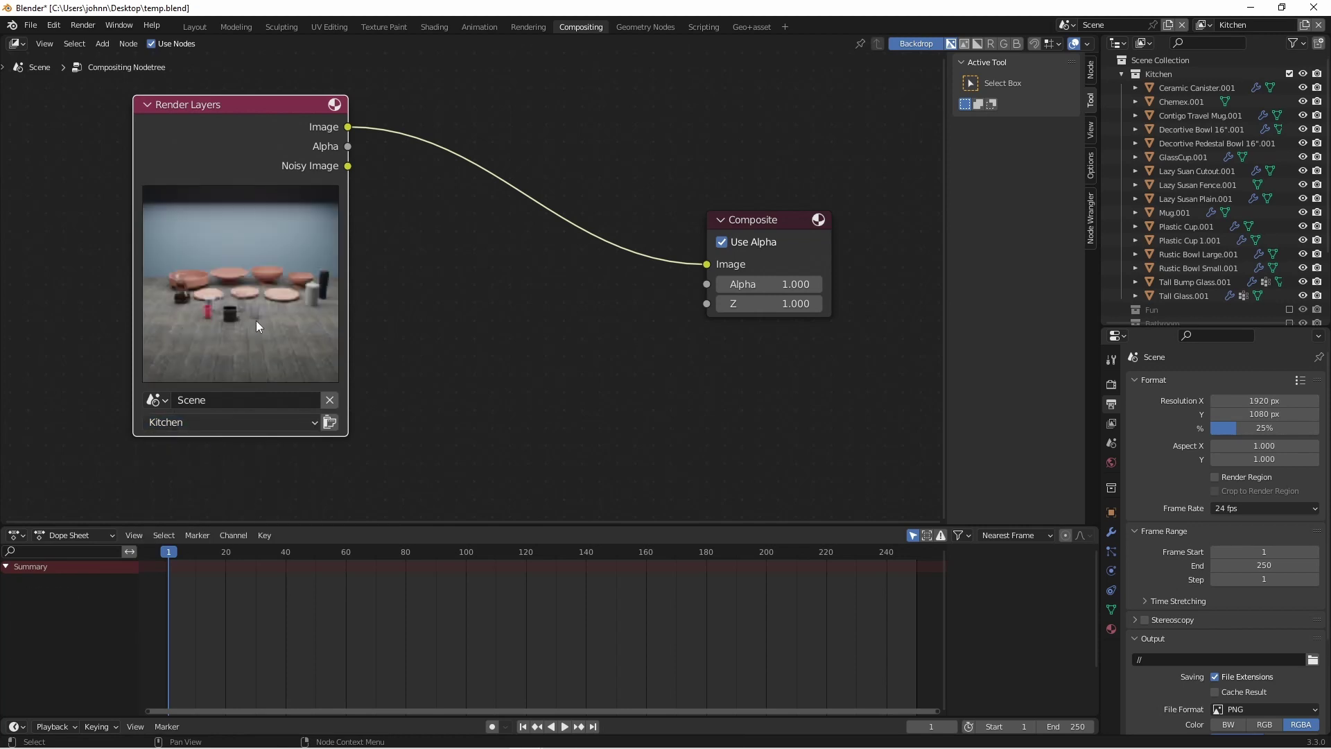
{"action": "key", "text": "F12"}
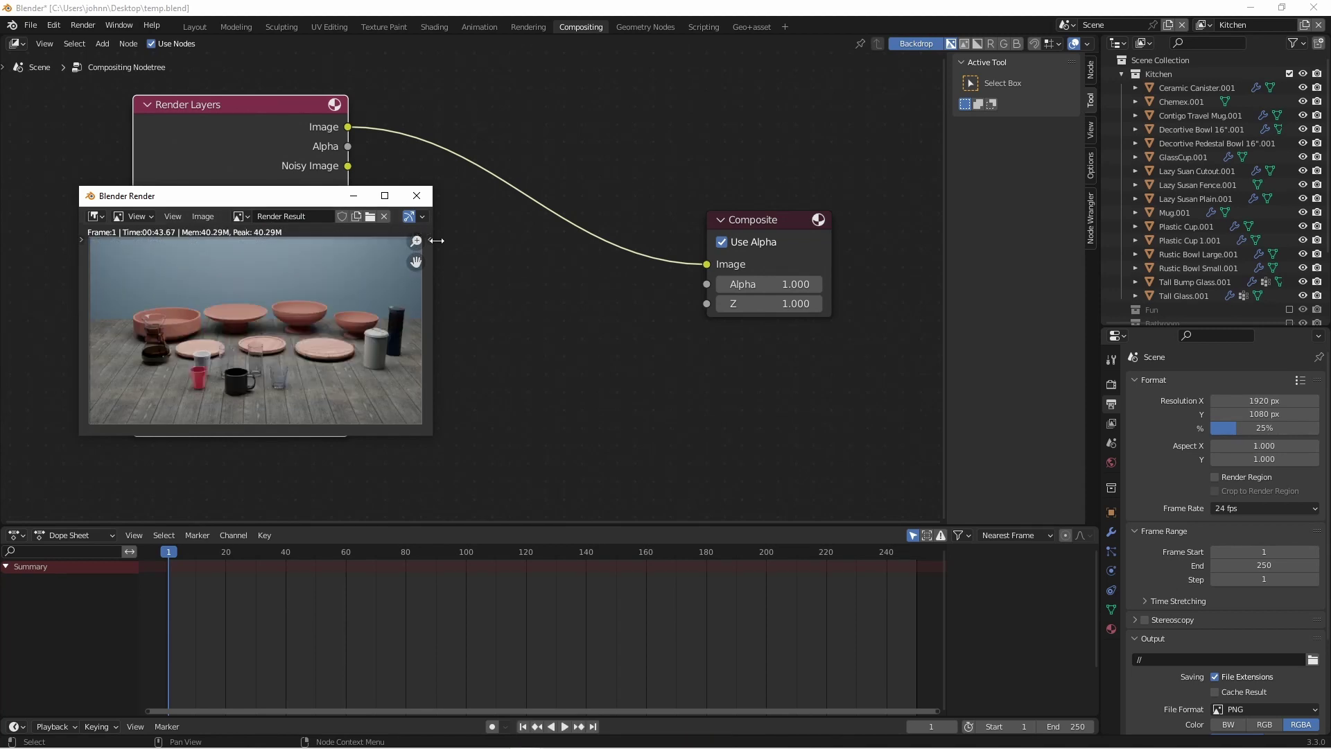
{"action": "left_click", "coordinate": [423, 200]}
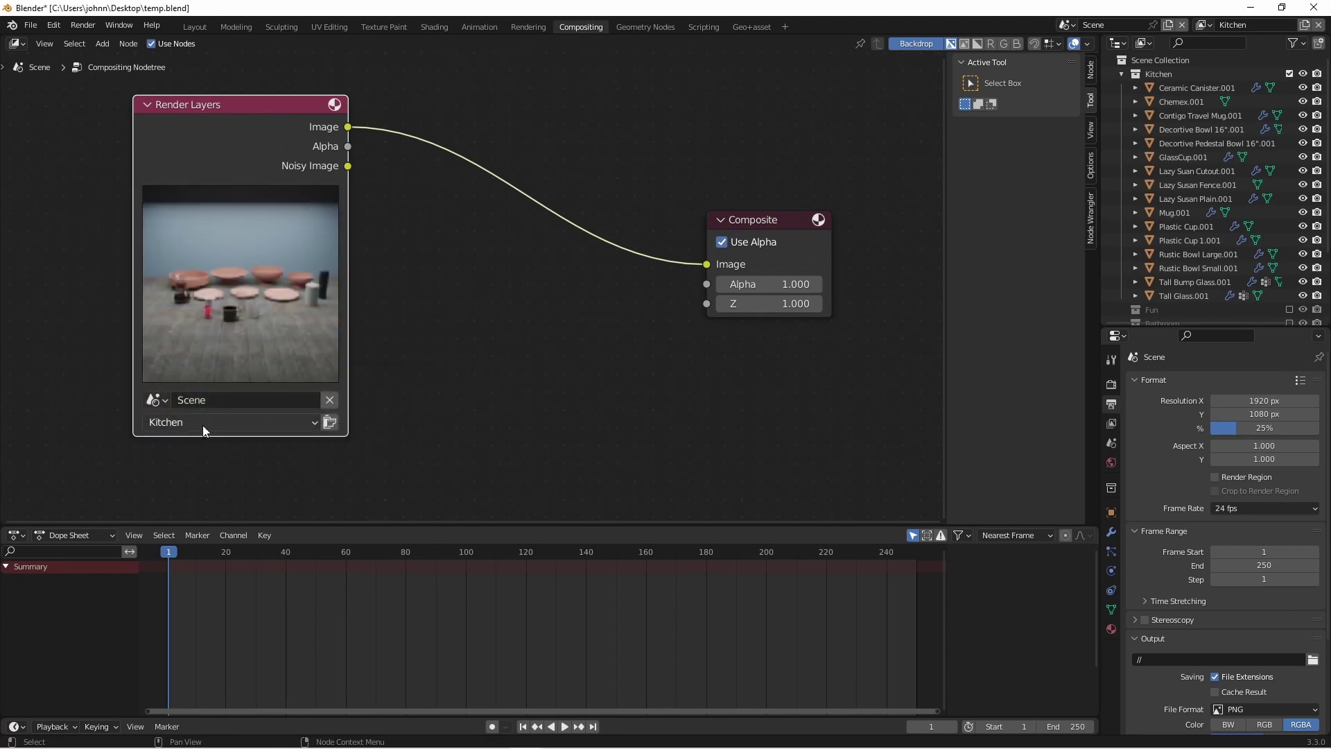
- Try the Bathroom view layer on the node, then undo back to Kitchen
{"action": "left_click", "coordinate": [202, 426]}
{"action": "left_click", "coordinate": [191, 459]}
{"action": "key", "text": "ctrl+z"}
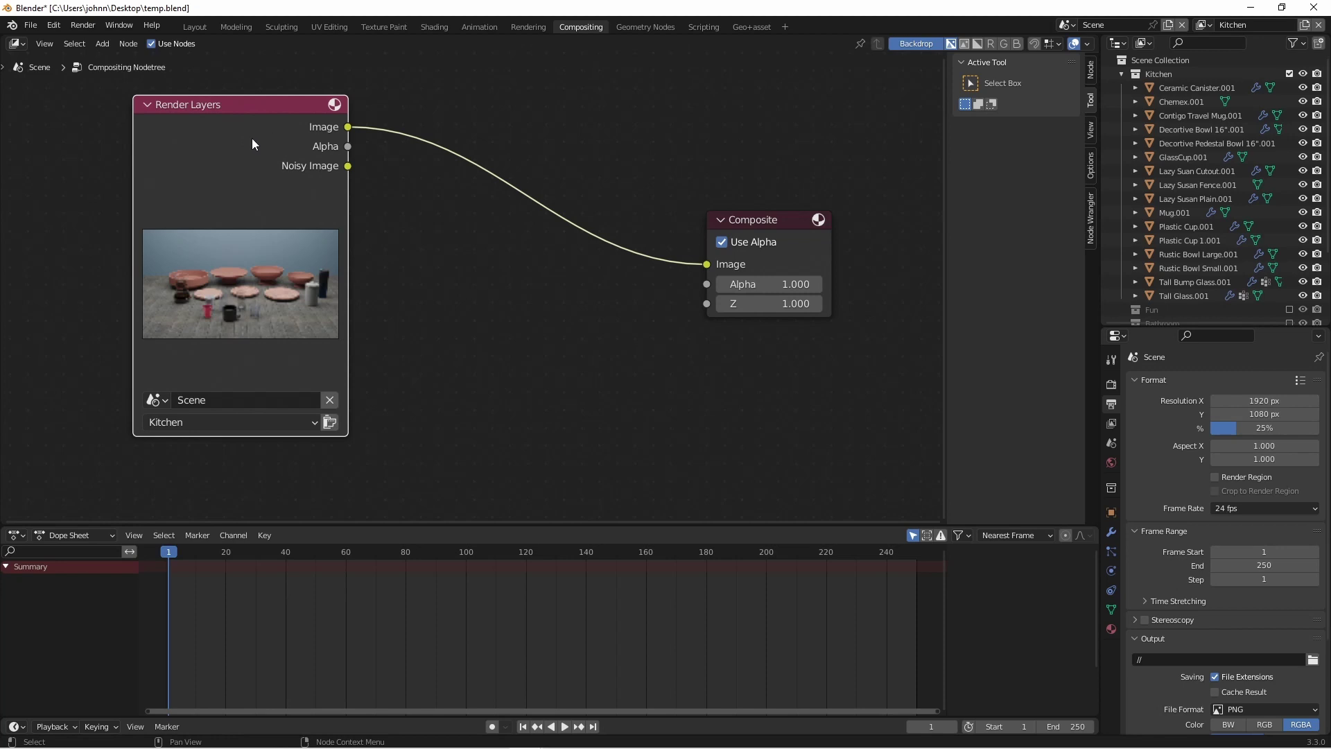
- Add a Viewer node below Composite and move the Render Layers node further left
{"action": "left_click", "coordinate": [251, 135], "text": "ctrl+shift"}
{"action": "left_click_drag", "start_coordinate": [448, 128], "coordinate": [735, 330]}
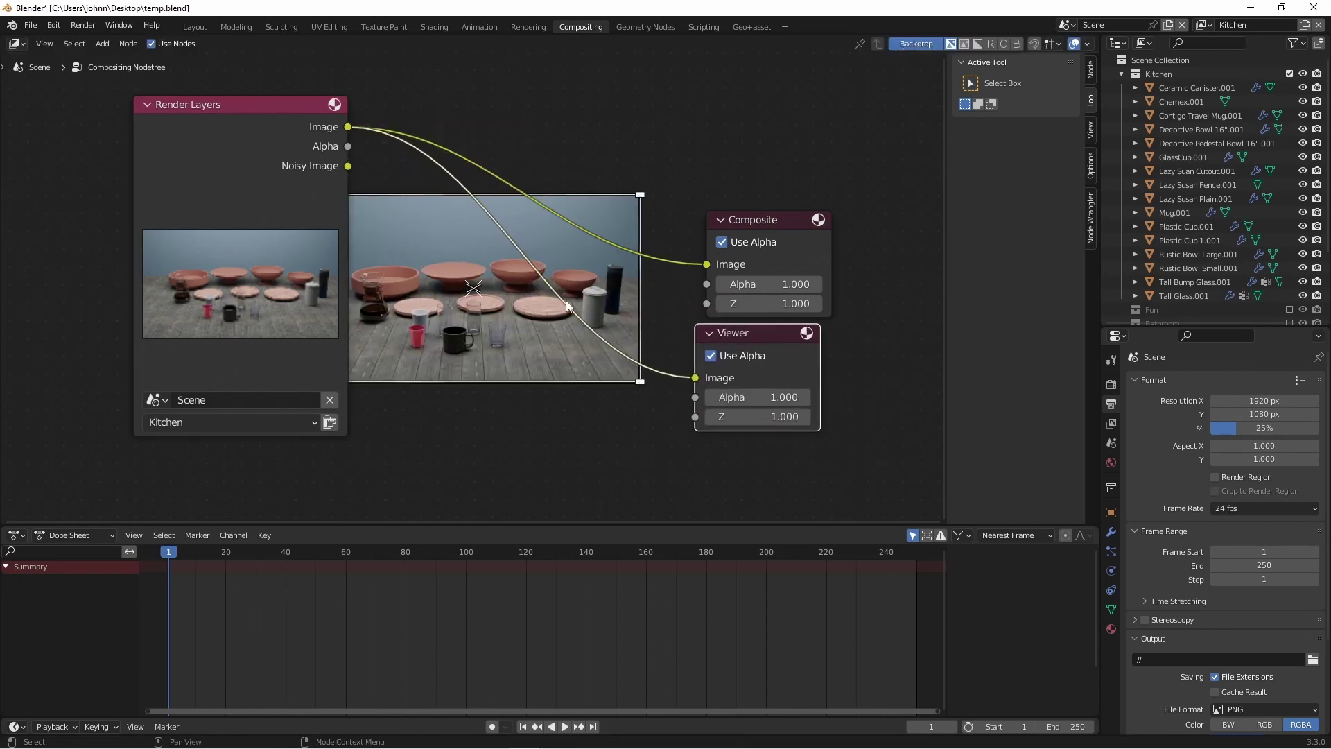
{"action": "left_click_drag", "start_coordinate": [333, 343], "coordinate": [265, 348]}
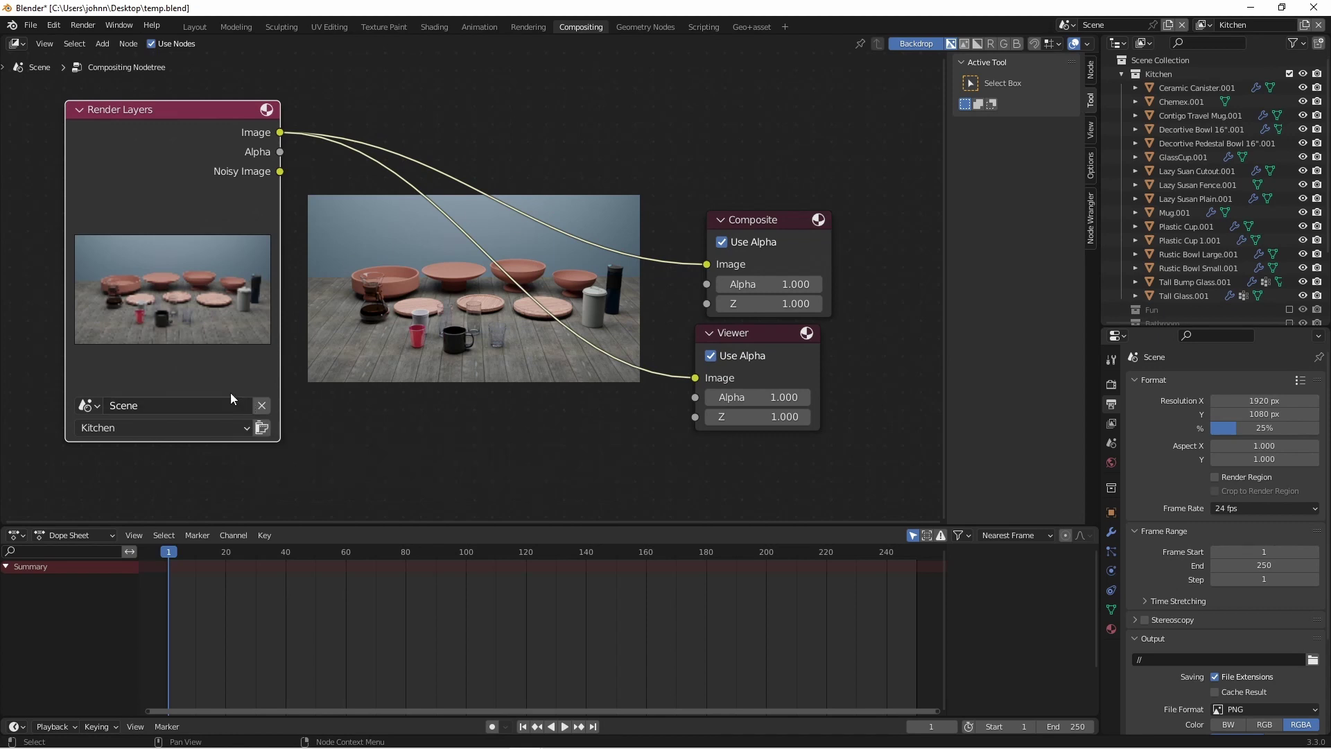
{"action": "left_click", "coordinate": [176, 426]}
{"action": "left_click", "coordinate": [167, 452]}
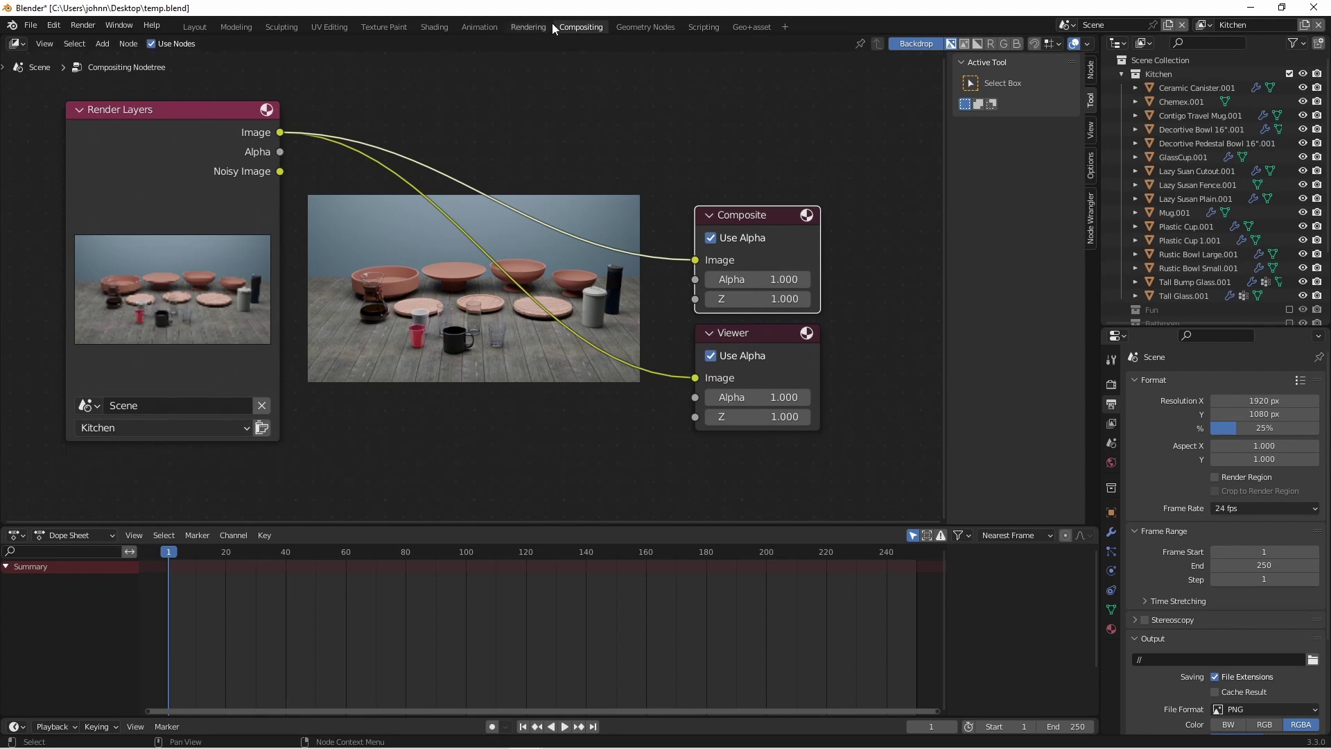
- Display the Viewer render result in the Rendering workspace
{"action": "left_click", "coordinate": [526, 28]}
{"action": "left_click", "coordinate": [471, 44]}
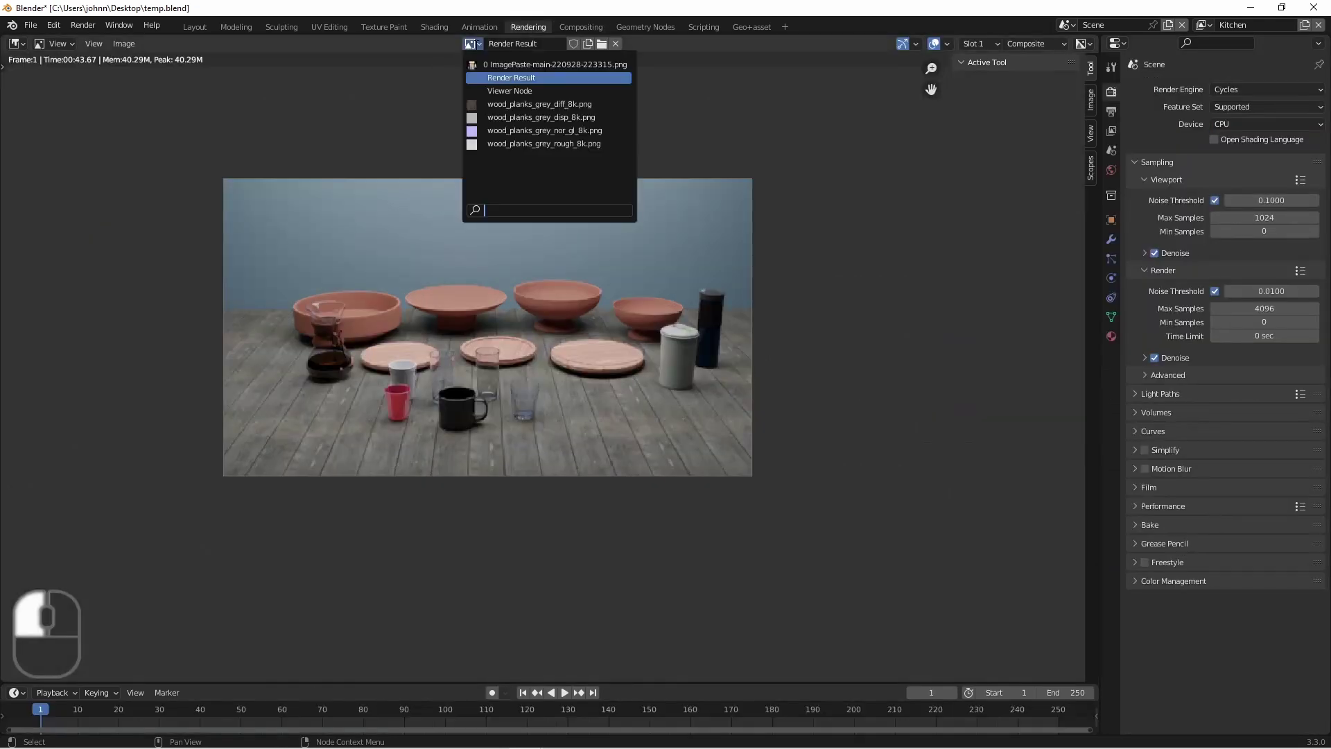
{"action": "left_click", "coordinate": [475, 97]}
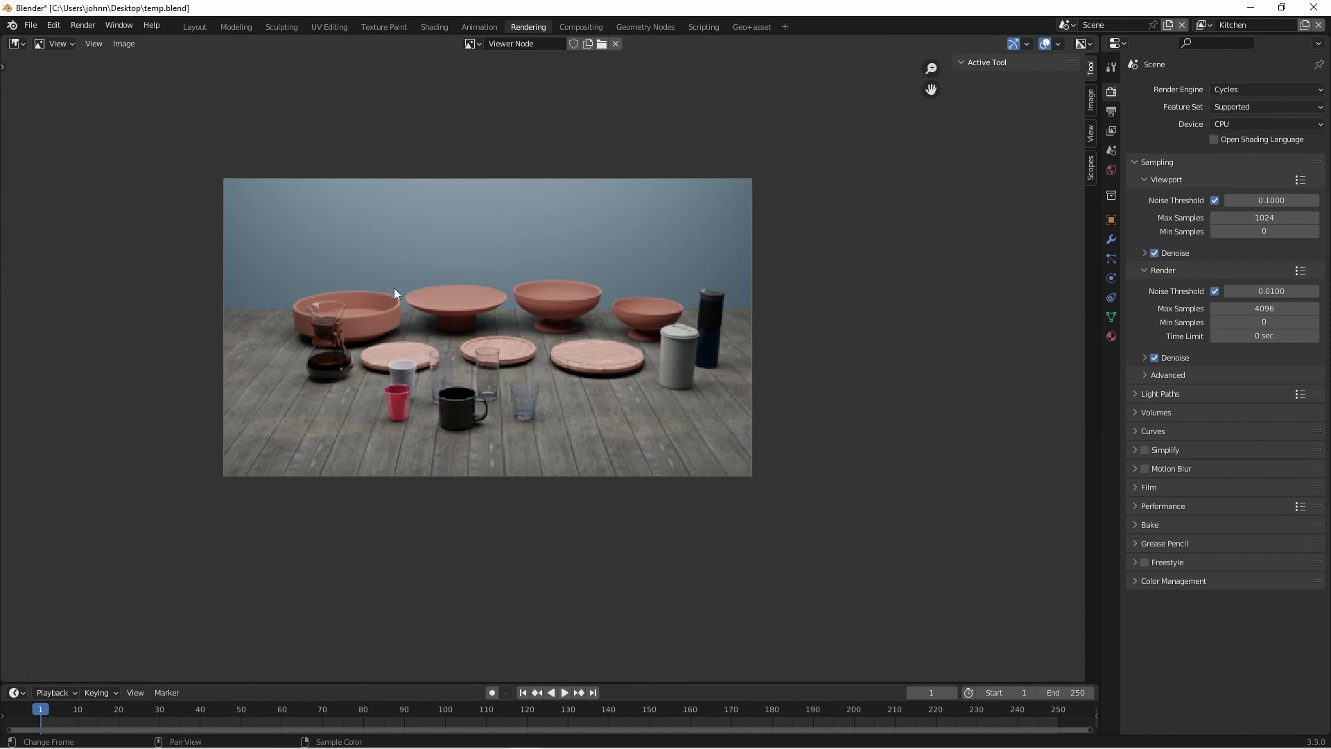
- Set the Render Layers node to Bathroom and view that render in Rendering
{"action": "left_click", "coordinate": [581, 26]}
{"action": "left_click", "coordinate": [186, 428]}
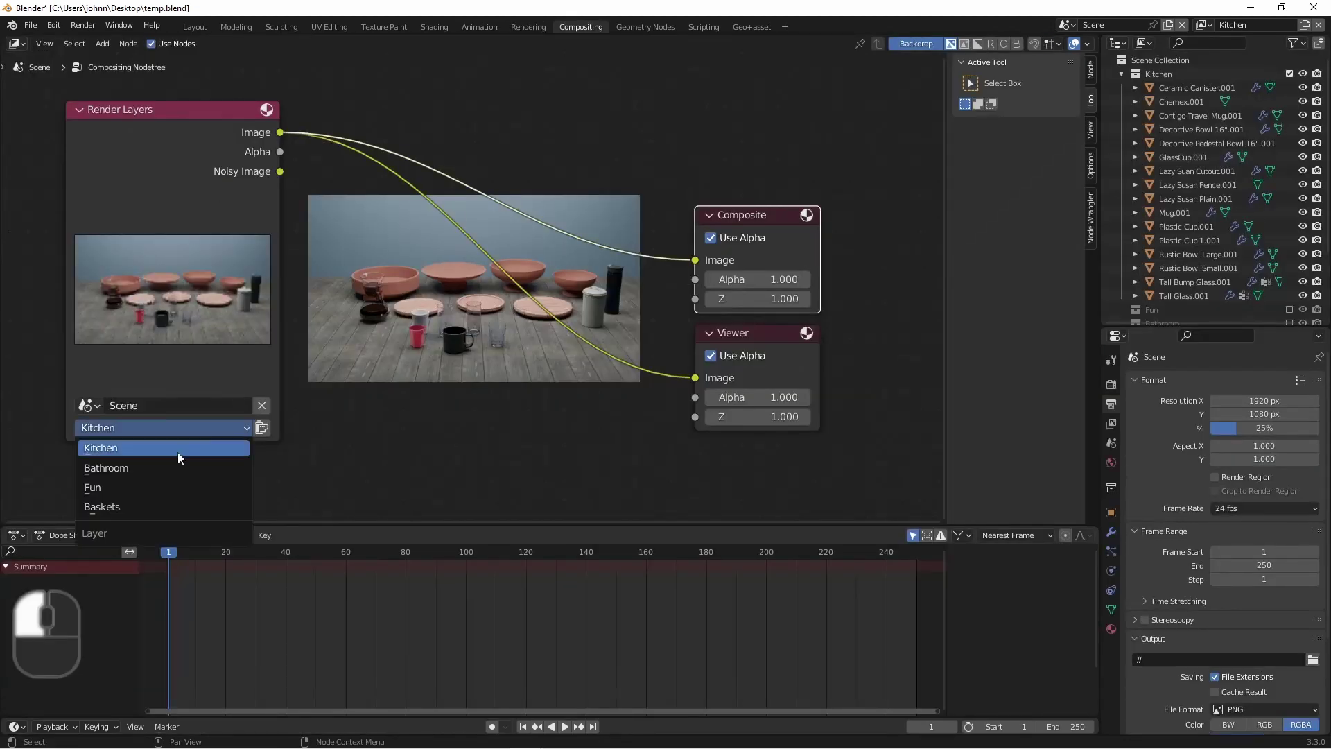
{"action": "left_click", "coordinate": [171, 469]}
{"action": "left_click", "coordinate": [528, 28]}
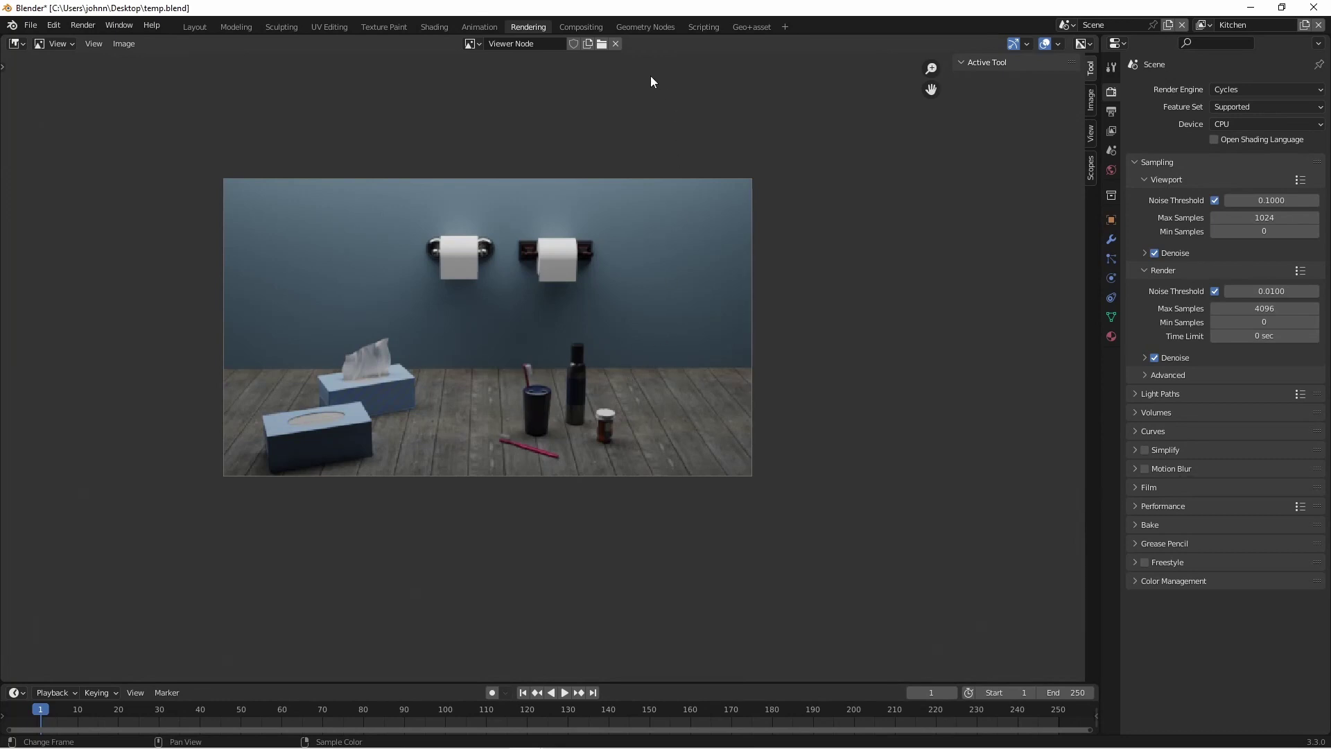
- Duplicate the Render Layers node three times with Shift+D, stacking the copies vertically
{"action": "left_click", "coordinate": [581, 27]}
{"action": "scroll", "coordinate": [578, 204], "scroll_direction": "down", "scroll_amount": 2}
{"action": "middle_click_drag", "start_coordinate": [611, 350], "coordinate": [544, 294], "text": "shift"}
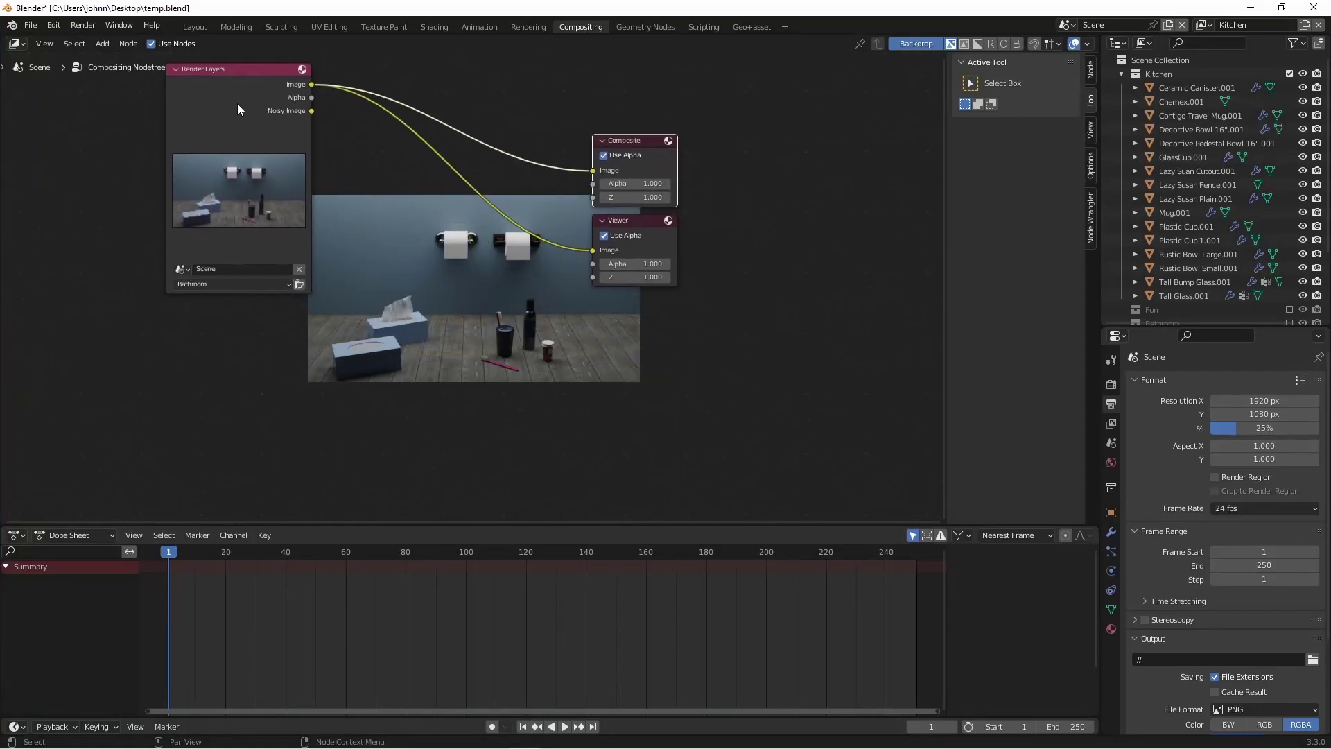
{"action": "key", "text": "shift+d"}
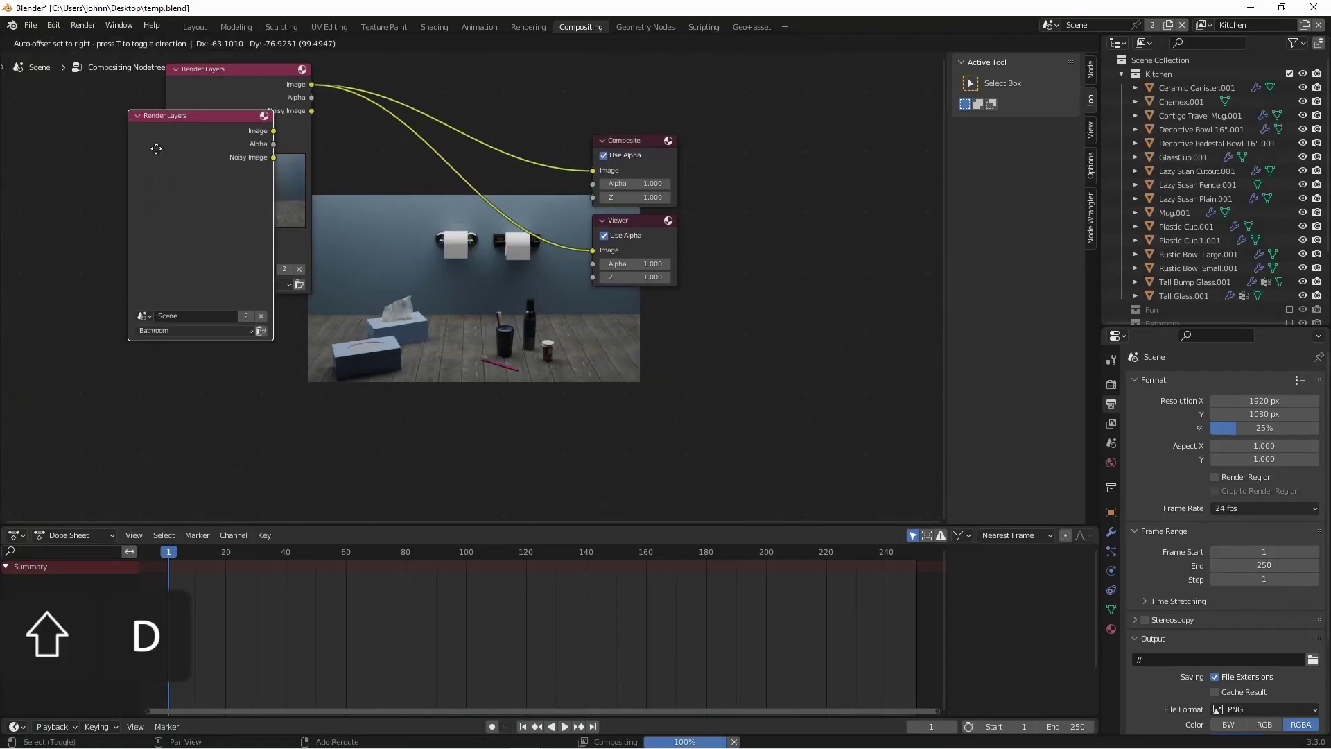
{"action": "left_click", "coordinate": [288, 340]}
{"action": "scroll", "coordinate": [289, 340], "scroll_direction": "down", "scroll_amount": 2}
{"action": "key", "text": "shift+d"}
{"action": "left_click", "coordinate": [374, 437]}
{"action": "key", "text": "g"}
{"action": "middle_click_drag", "start_coordinate": [388, 439], "coordinate": [427, 422], "text": "shift"}
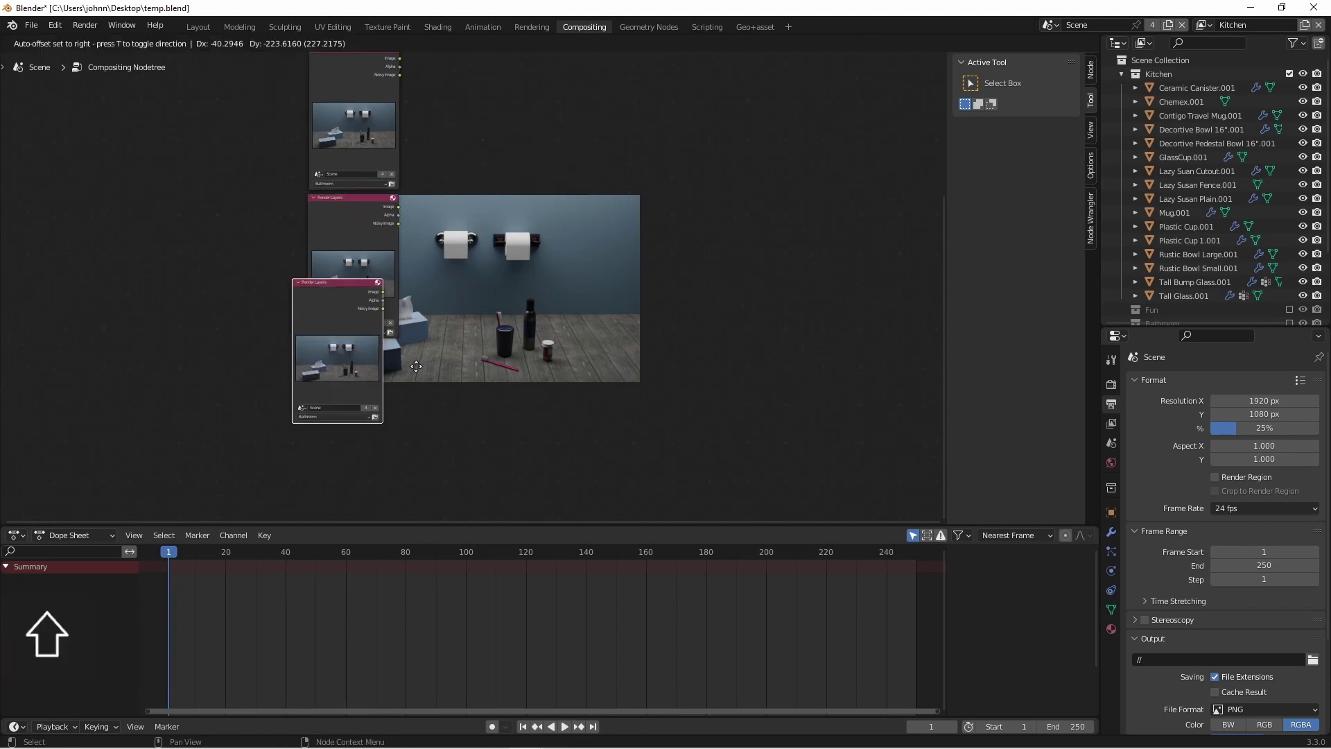
{"action": "left_click", "coordinate": [431, 422]}
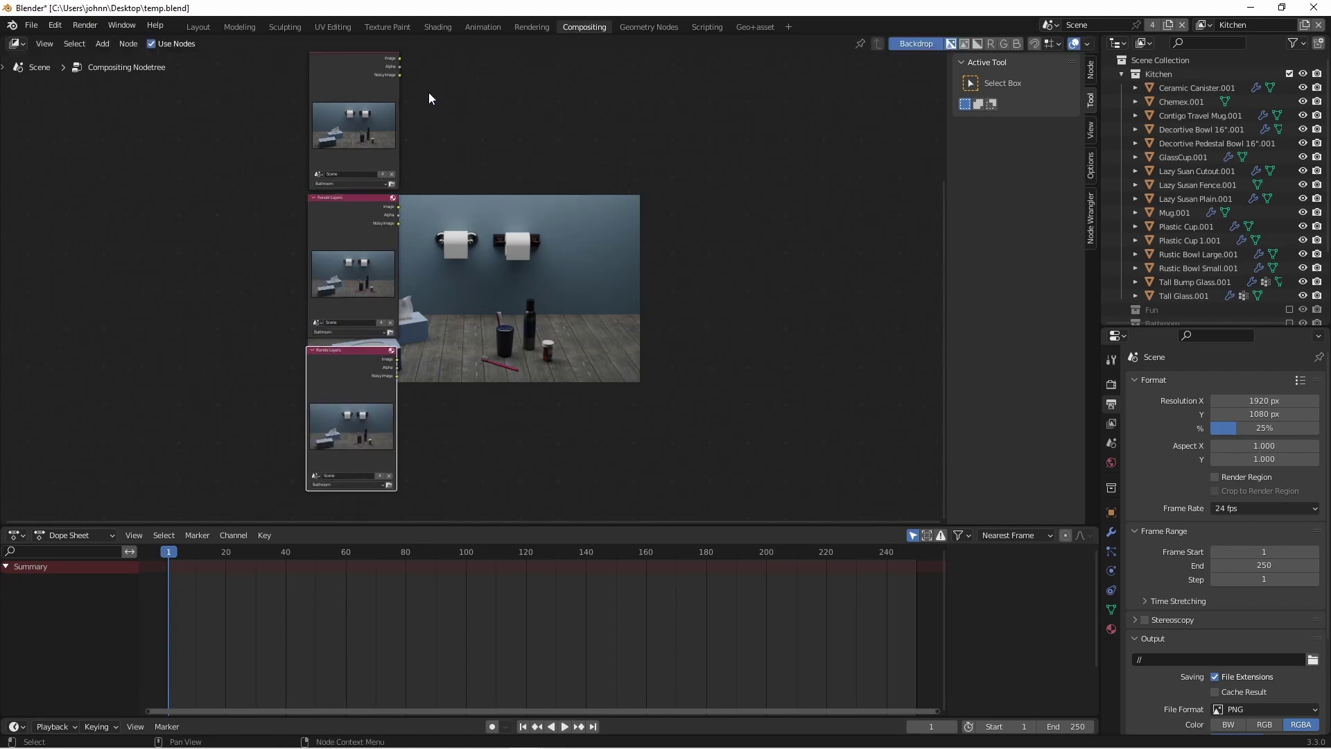
- Assign the Fun view layer to the lower Render Layers copy
{"action": "middle_click_drag", "start_coordinate": [368, 280], "coordinate": [407, 281], "text": "shift"}
{"action": "scroll", "coordinate": [406, 282], "scroll_direction": "up", "scroll_amount": 4}
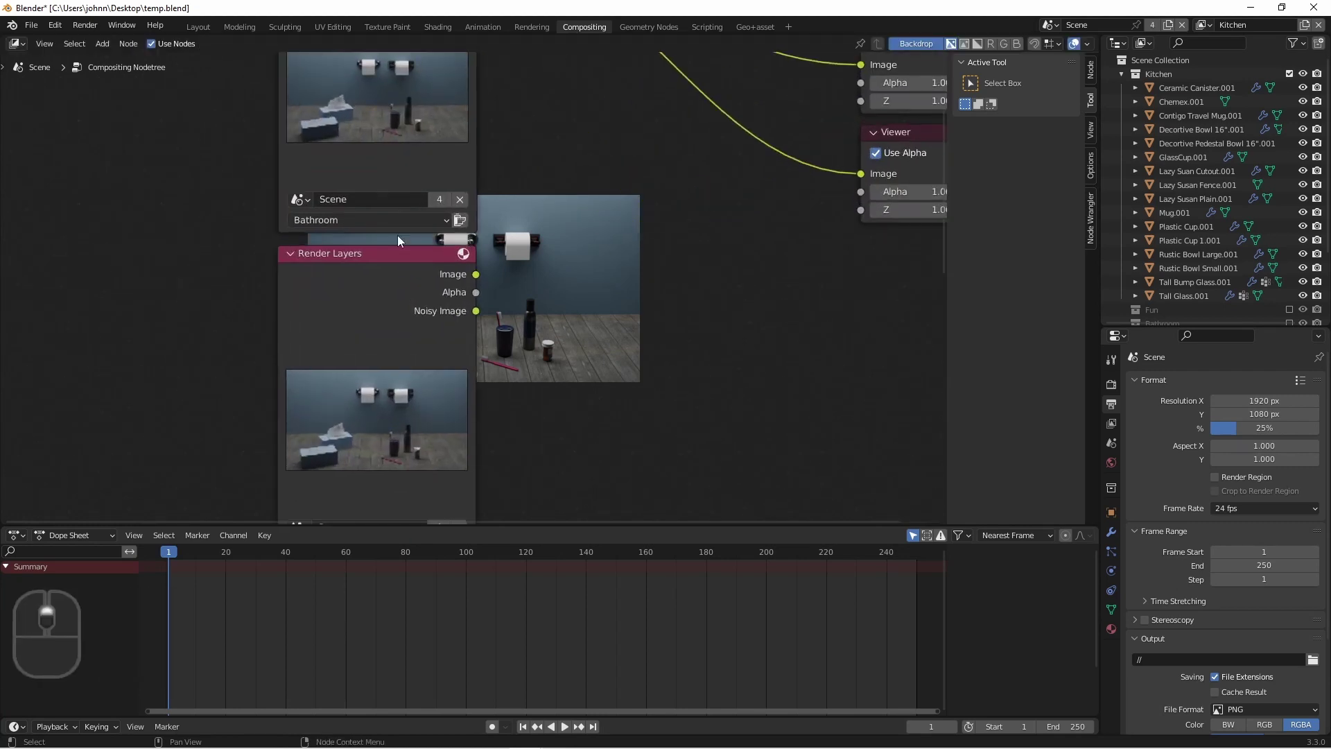
{"action": "scroll", "coordinate": [397, 235], "scroll_direction": "down", "scroll_amount": 3, "text": "shift"}
{"action": "left_click", "coordinate": [371, 356]}
{"action": "left_click", "coordinate": [366, 426]}
{"action": "scroll", "coordinate": [527, 247], "scroll_direction": "down", "scroll_amount": 4}
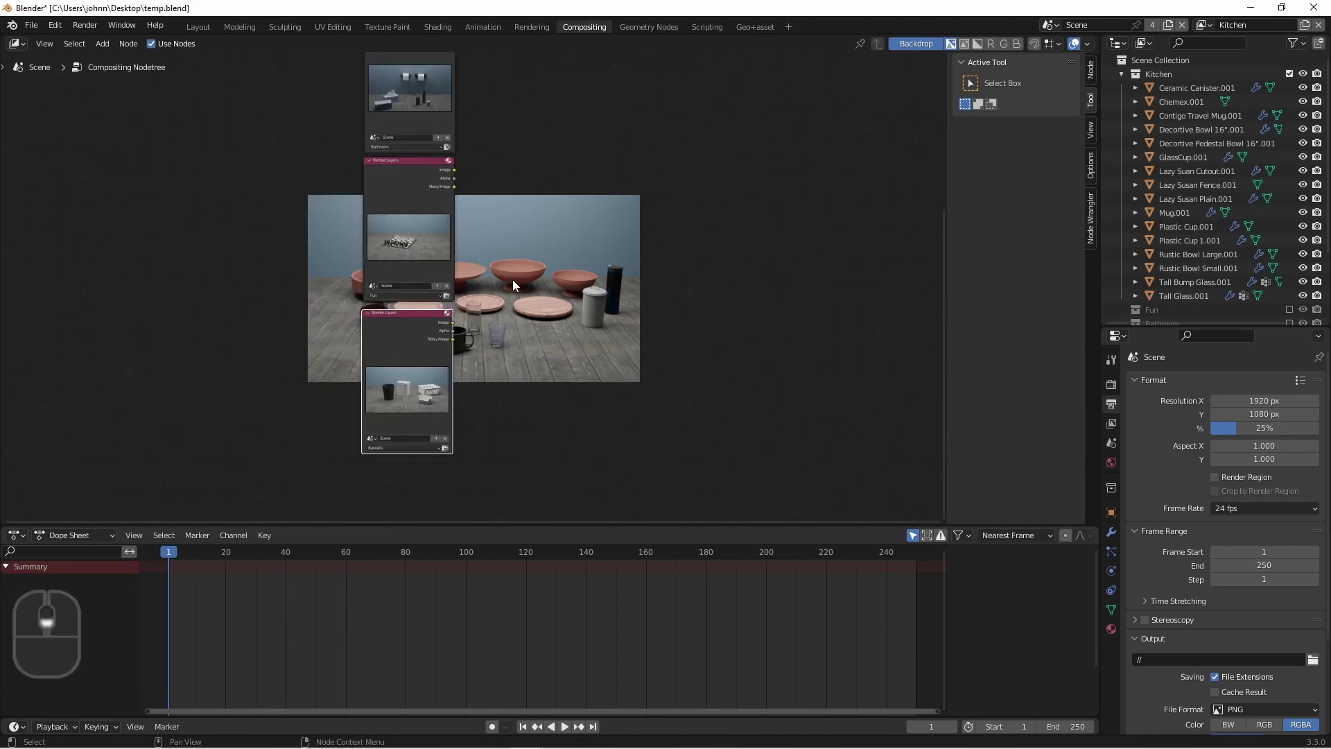
{"action": "scroll", "coordinate": [436, 165], "scroll_direction": "up", "scroll_amount": 4}
- Add a File Output node and place it below the Viewer
{"action": "scroll", "coordinate": [450, 253], "scroll_direction": "up", "scroll_amount": 3, "text": "shift"}
{"action": "key", "text": "shift+a"}
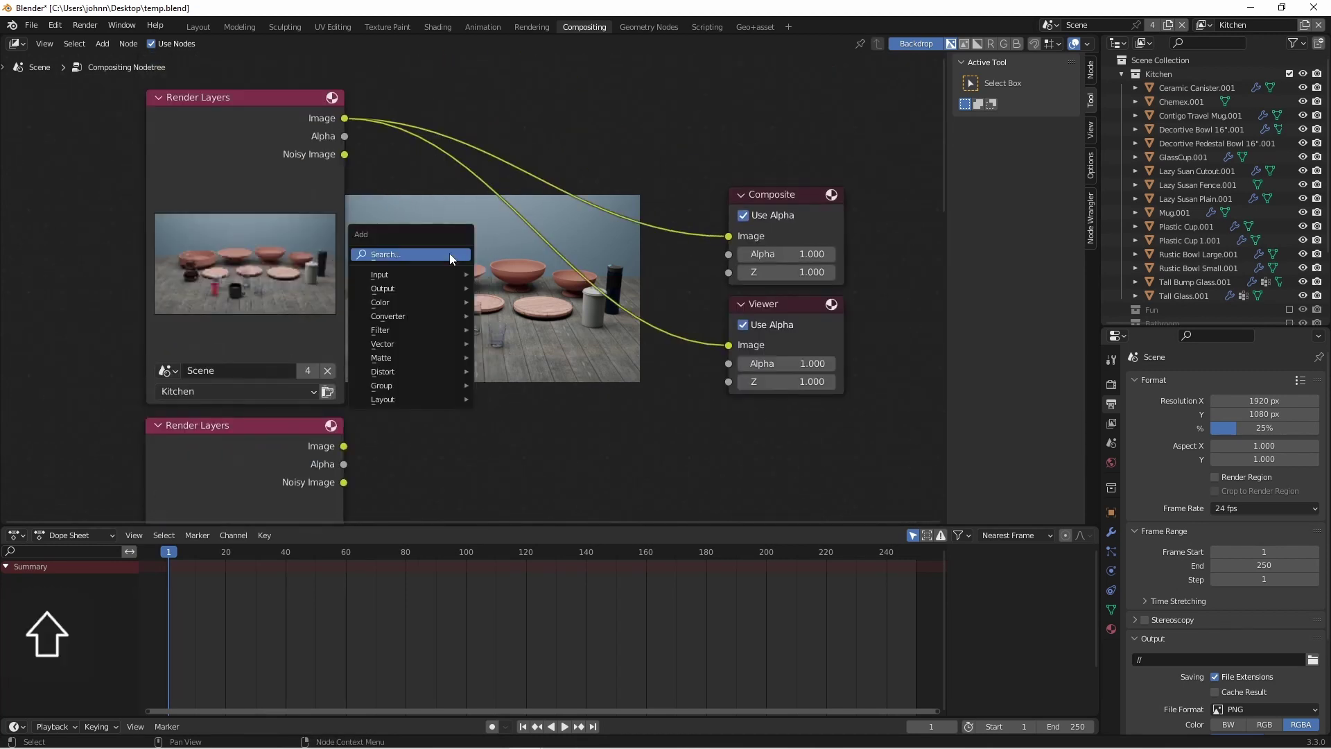
{"action": "mouse_move", "coordinate": [434, 288]}
{"action": "left_click", "coordinate": [519, 303]}
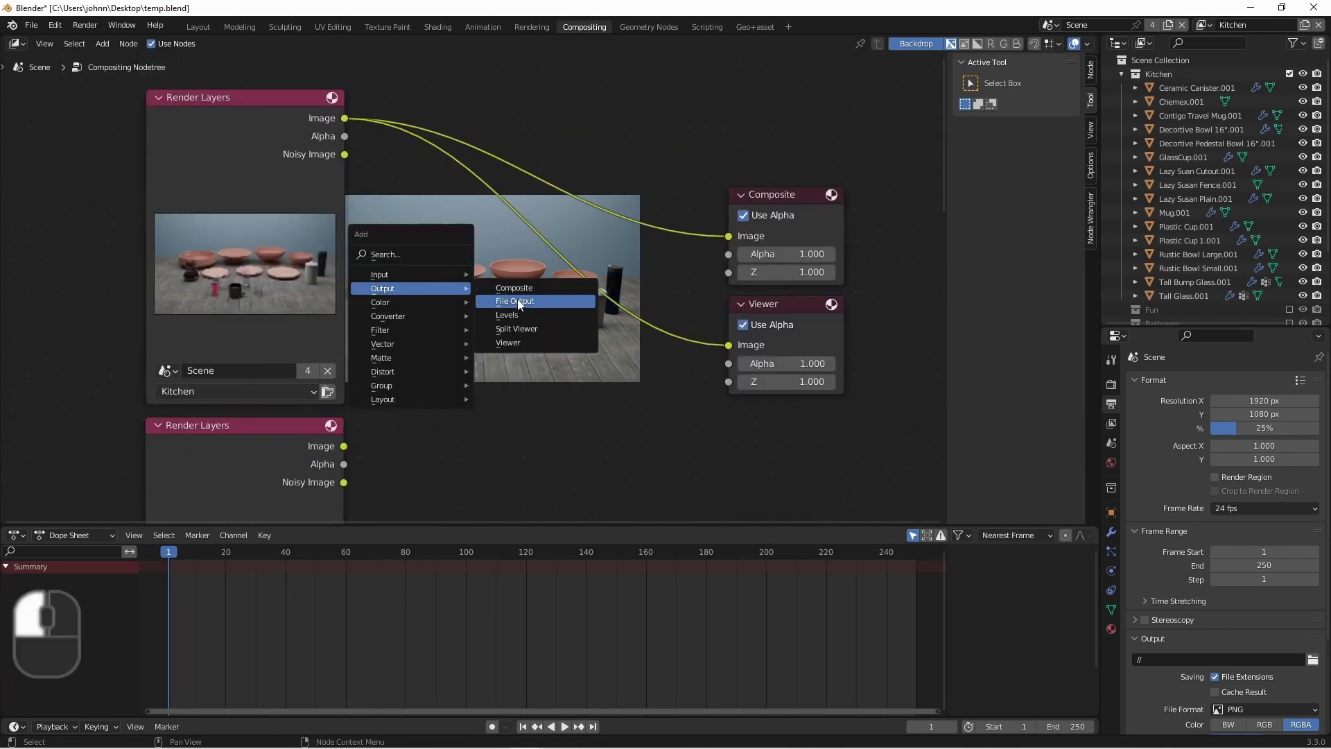
{"action": "left_click", "coordinate": [485, 332]}
{"action": "scroll", "coordinate": [554, 364], "scroll_direction": "down", "scroll_amount": 2}
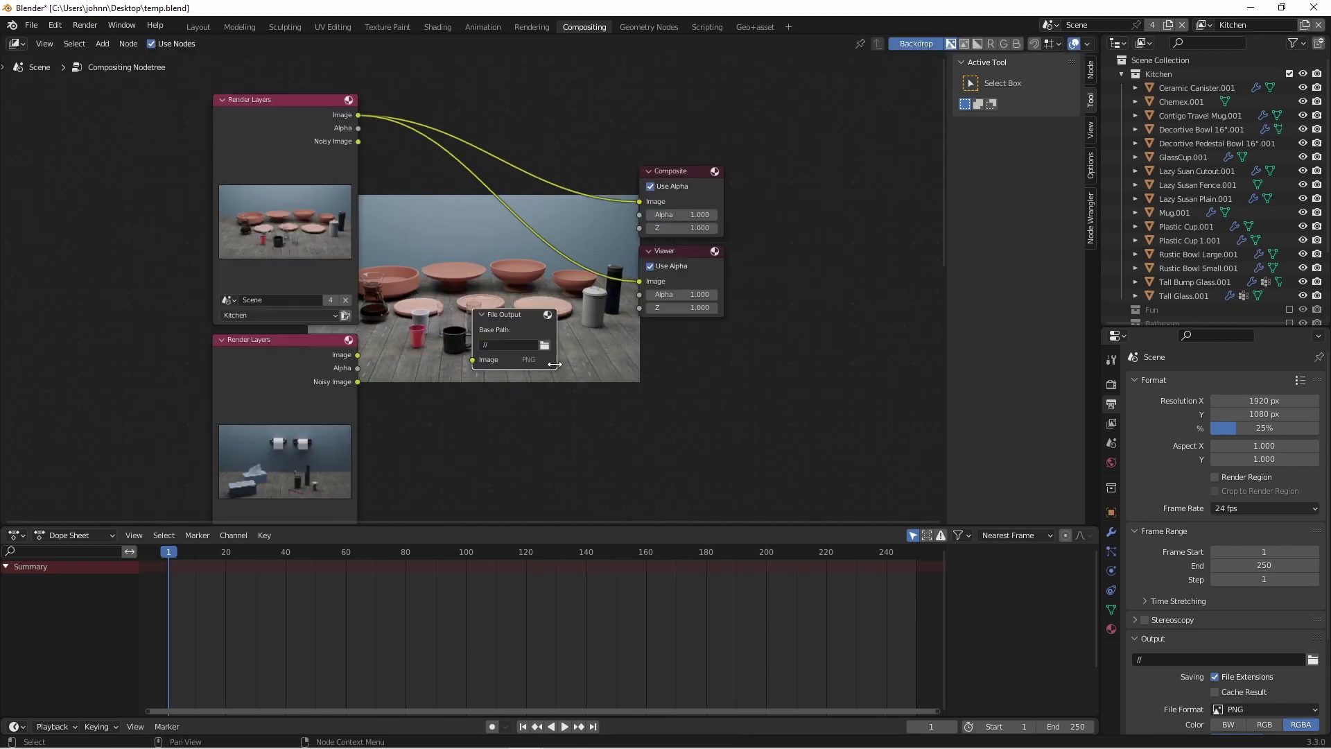
{"action": "left_click", "coordinate": [521, 338]}
{"action": "left_click", "coordinate": [568, 284]}
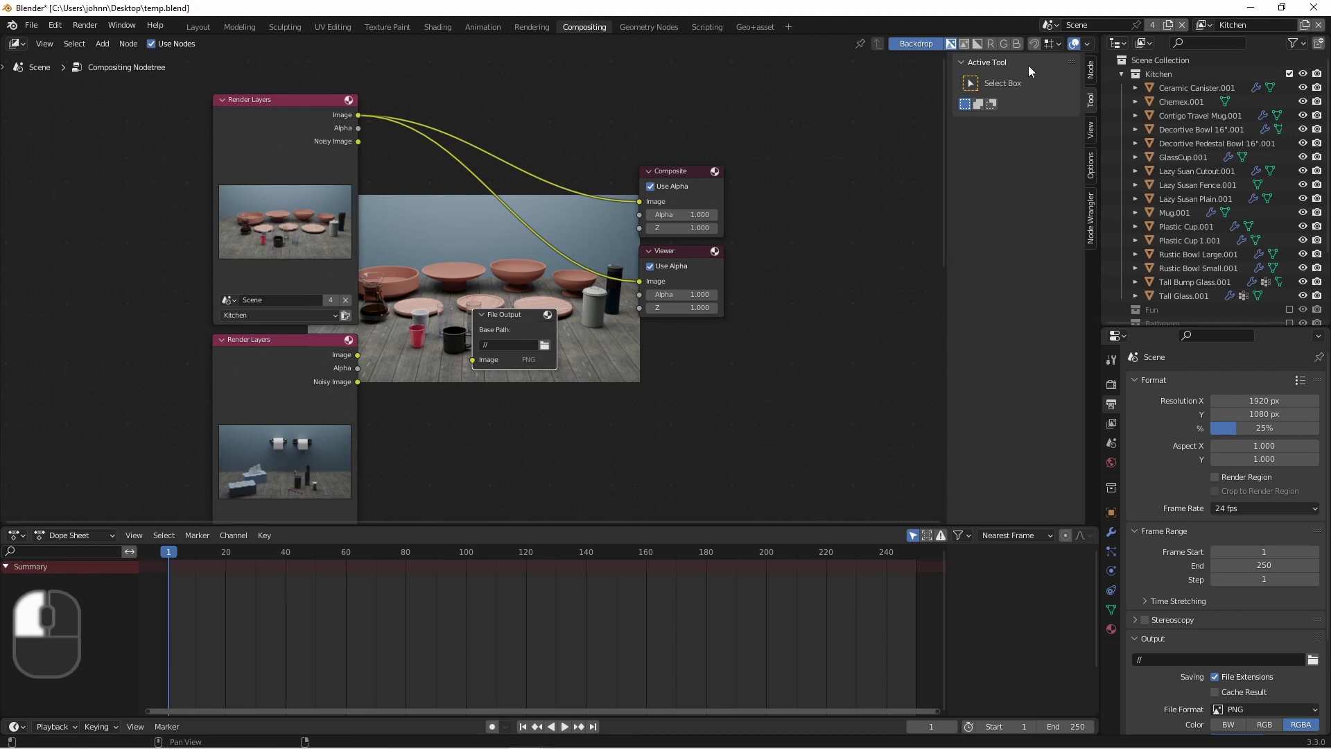
- Add extra image inputs to the File Output node from the sidebar properties
{"action": "left_click", "coordinate": [1091, 71]}
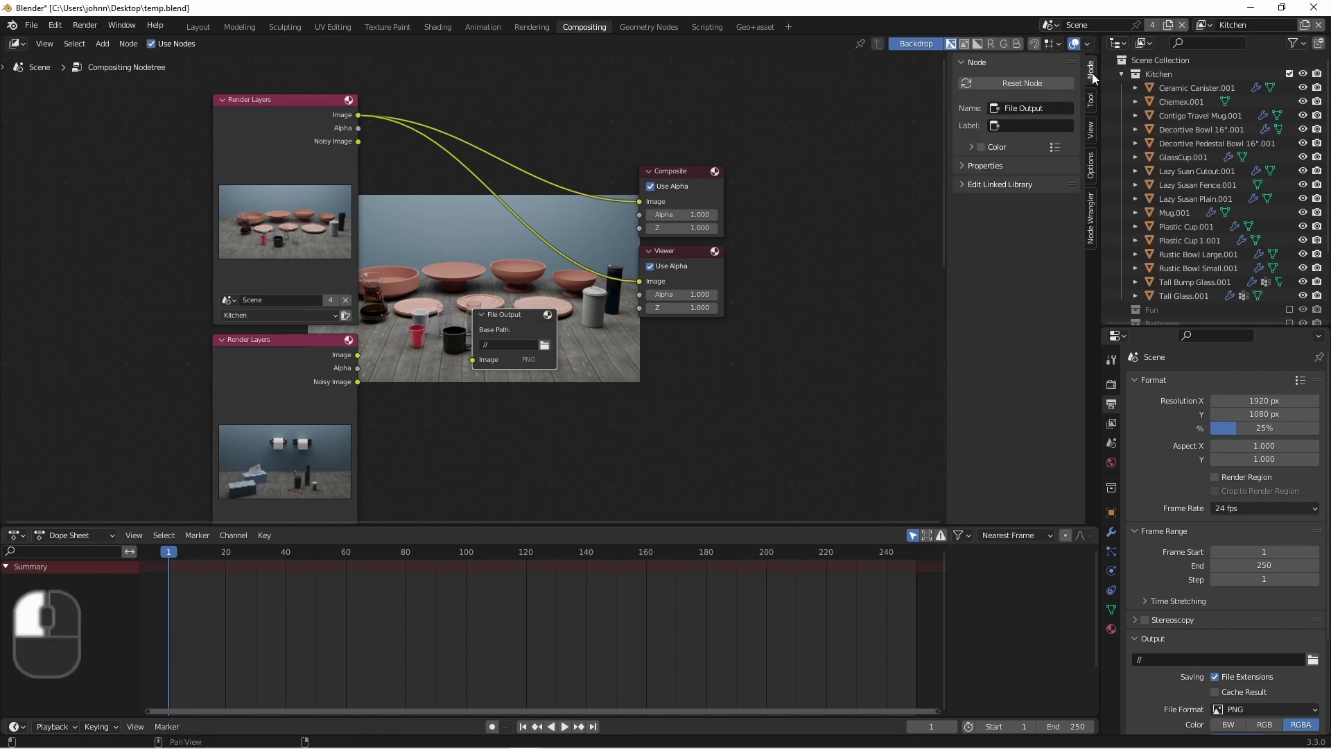
{"action": "left_click", "coordinate": [962, 163]}
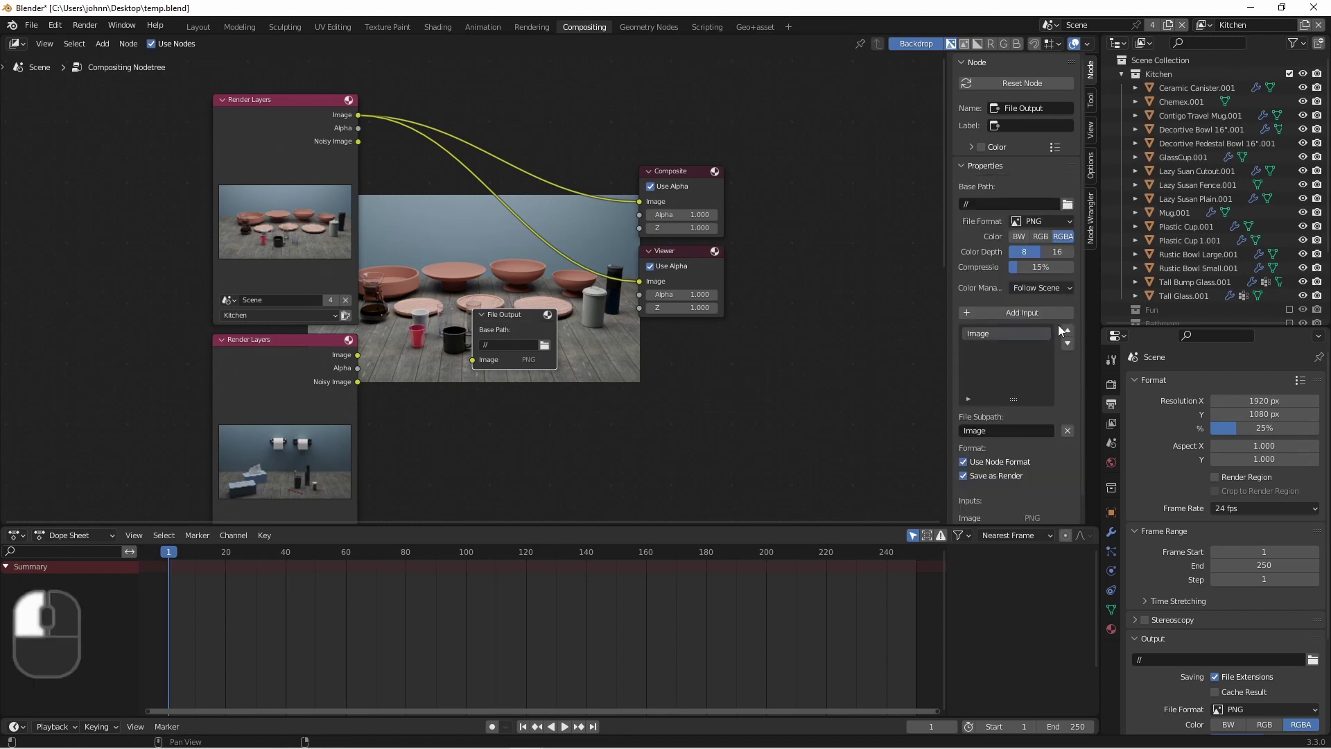
{"action": "scroll", "coordinate": [1058, 325], "scroll_direction": "down", "scroll_amount": 1}
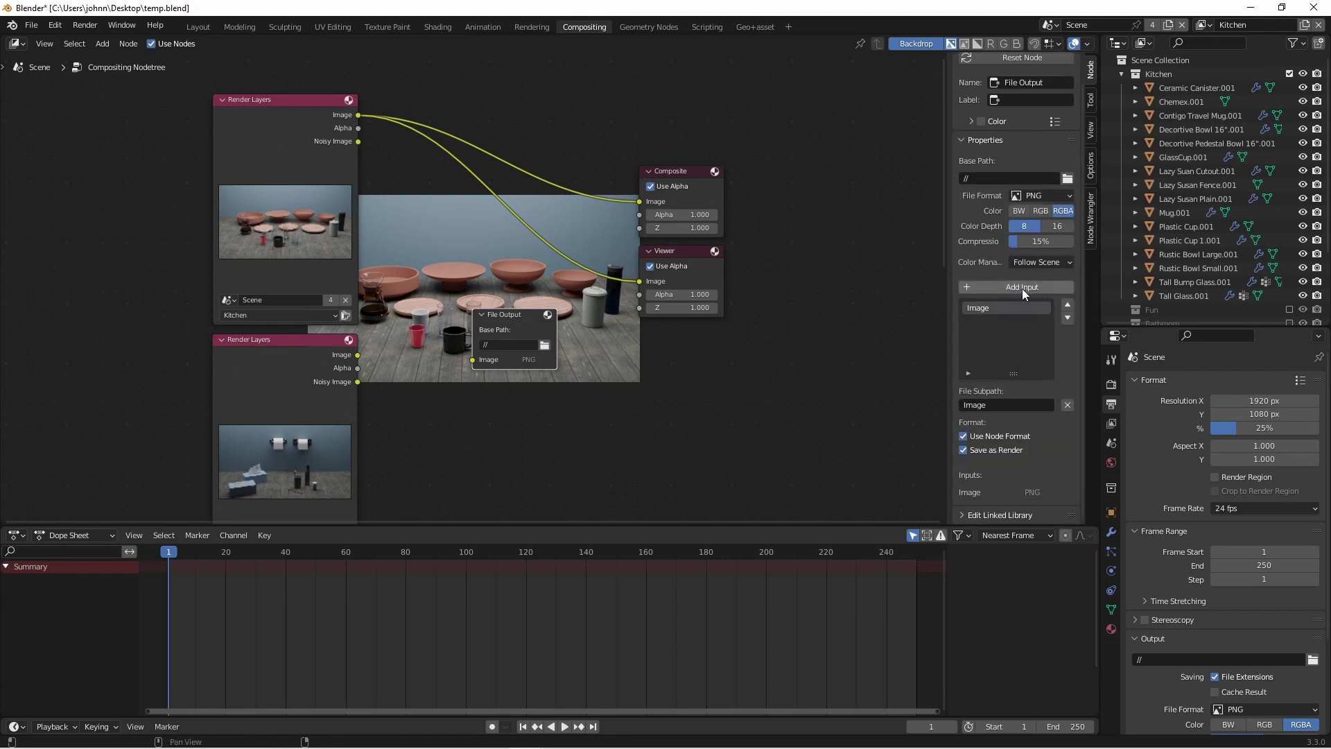
{"action": "left_click", "coordinate": [1021, 287]}
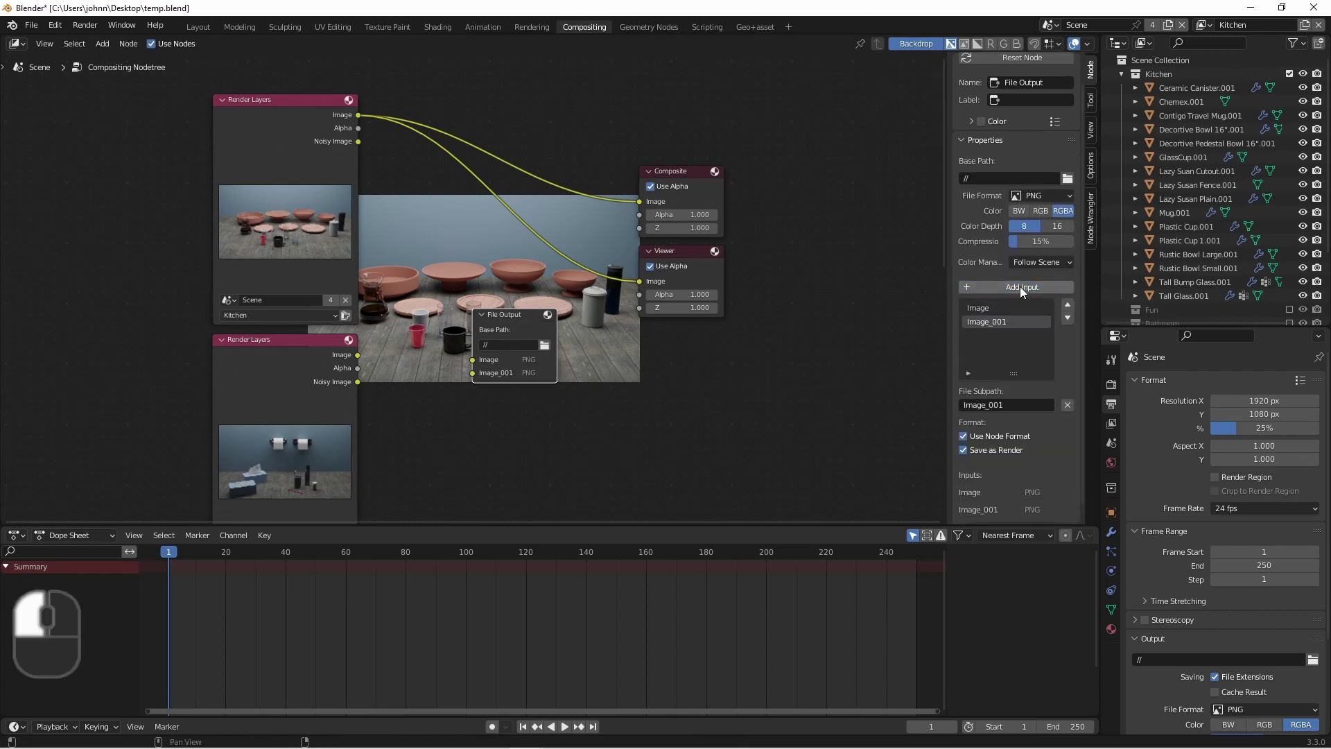
{"action": "left_click", "coordinate": [1020, 286]}
{"action": "left_click", "coordinate": [1020, 287]}
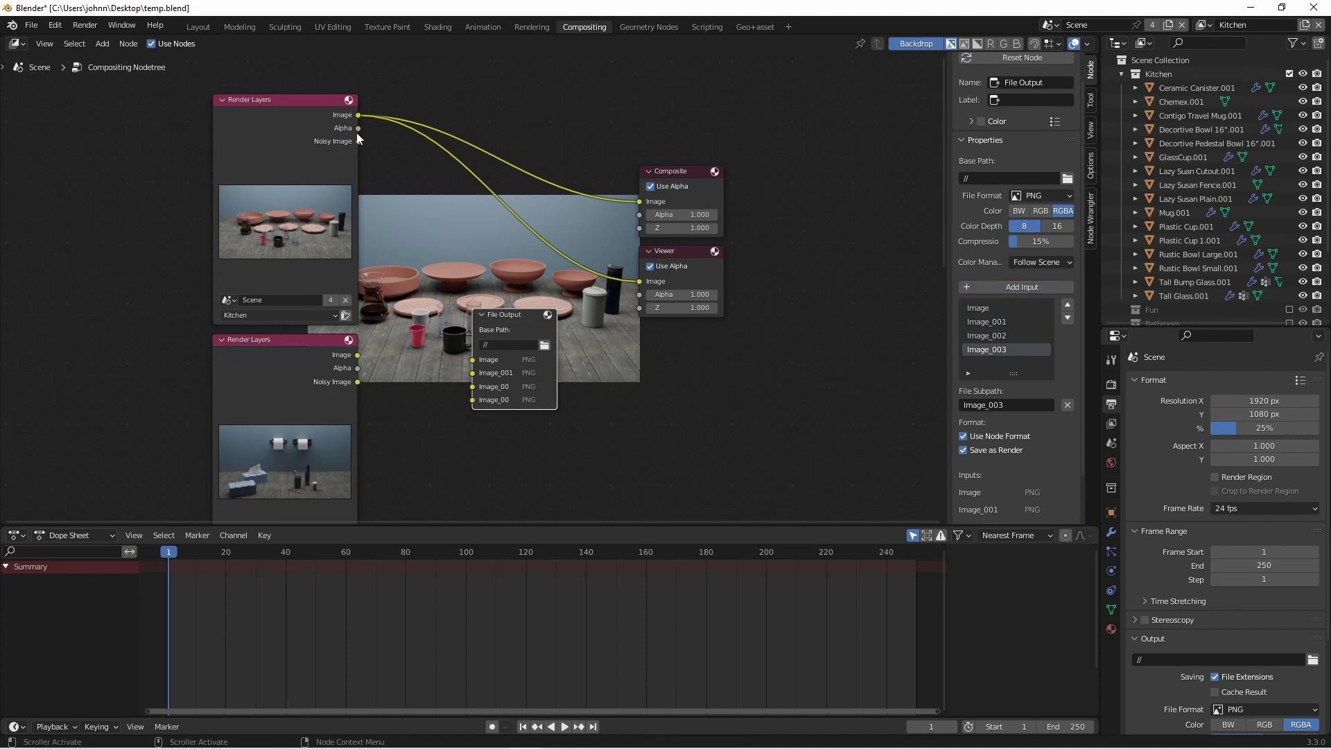
- Link each Render Layers Image output to Image, Image_001, Image_002 and Image_003 on File Output
{"action": "left_click_drag", "start_coordinate": [358, 116], "coordinate": [474, 360]}
{"action": "left_click_drag", "start_coordinate": [358, 355], "coordinate": [474, 373]}
{"action": "middle_click_drag", "start_coordinate": [443, 464], "coordinate": [447, 295]}
{"action": "left_click_drag", "start_coordinate": [361, 422], "coordinate": [487, 213]}
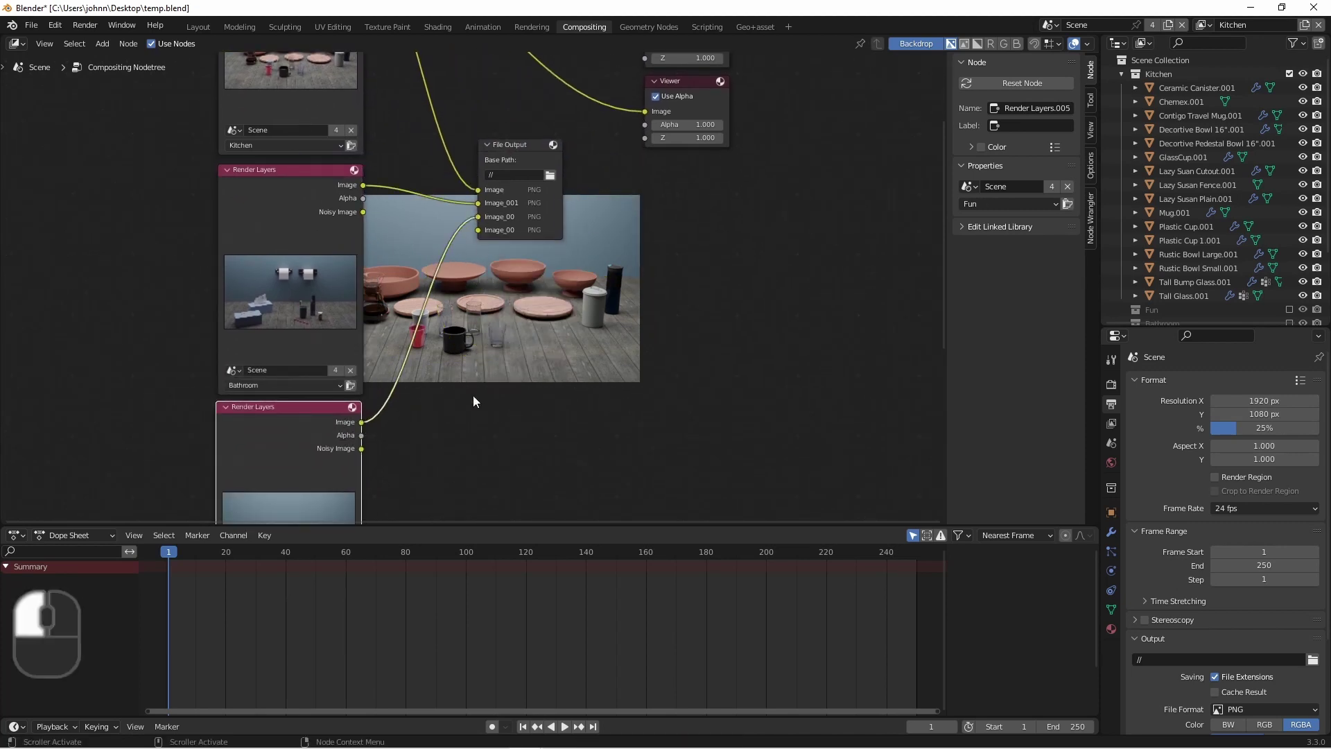
{"action": "scroll", "coordinate": [473, 413], "scroll_direction": "down", "scroll_amount": 5, "text": "shift"}
{"action": "left_click_drag", "start_coordinate": [357, 506], "coordinate": [473, 107]}
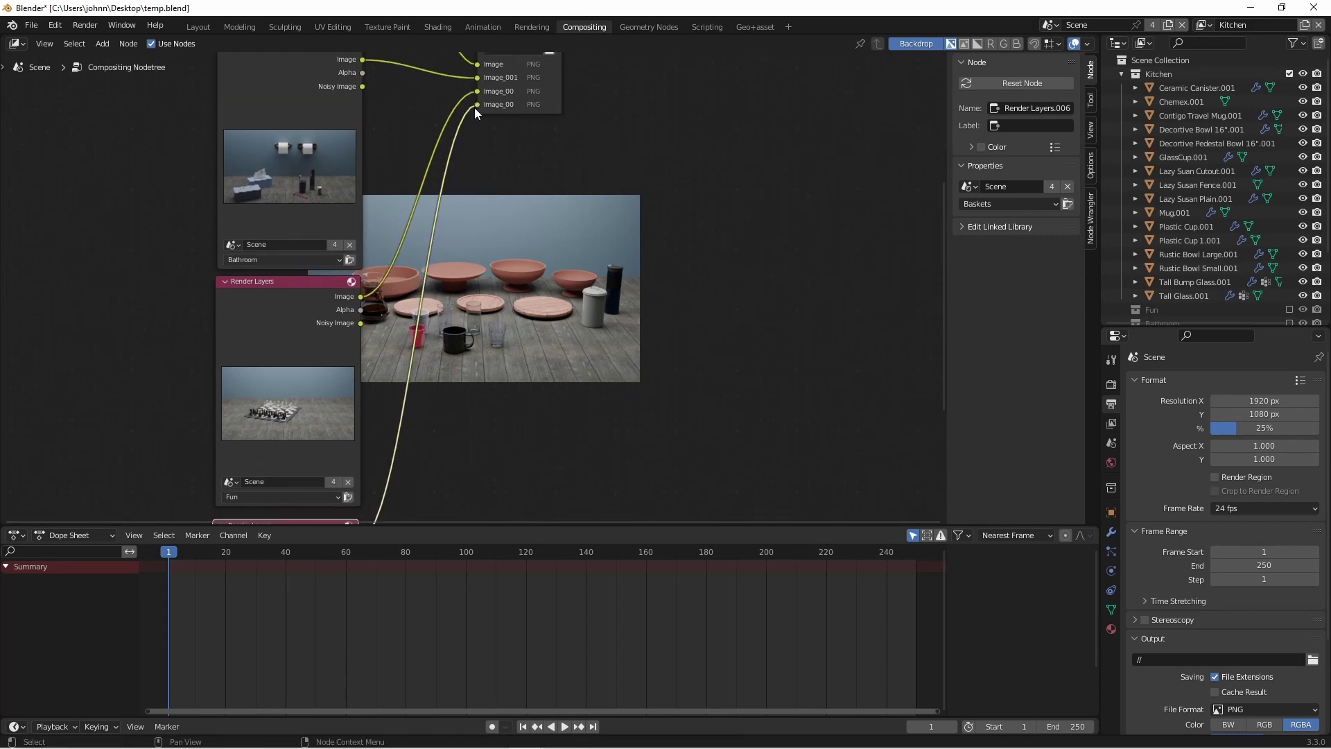
{"action": "left_click", "coordinate": [474, 107]}
{"action": "key", "text": "KP_Decimal"}
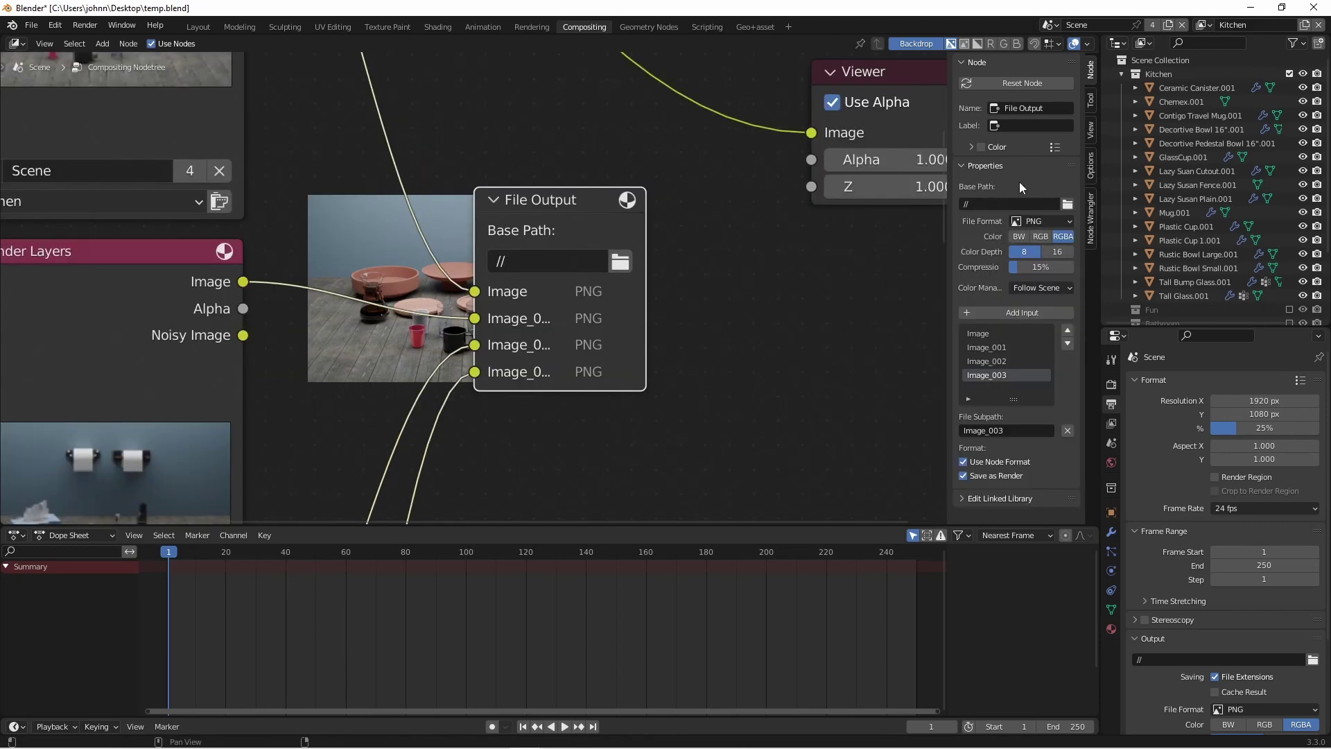
- Set the File Output base path to C:\tmp
{"action": "left_click", "coordinate": [1067, 204]}
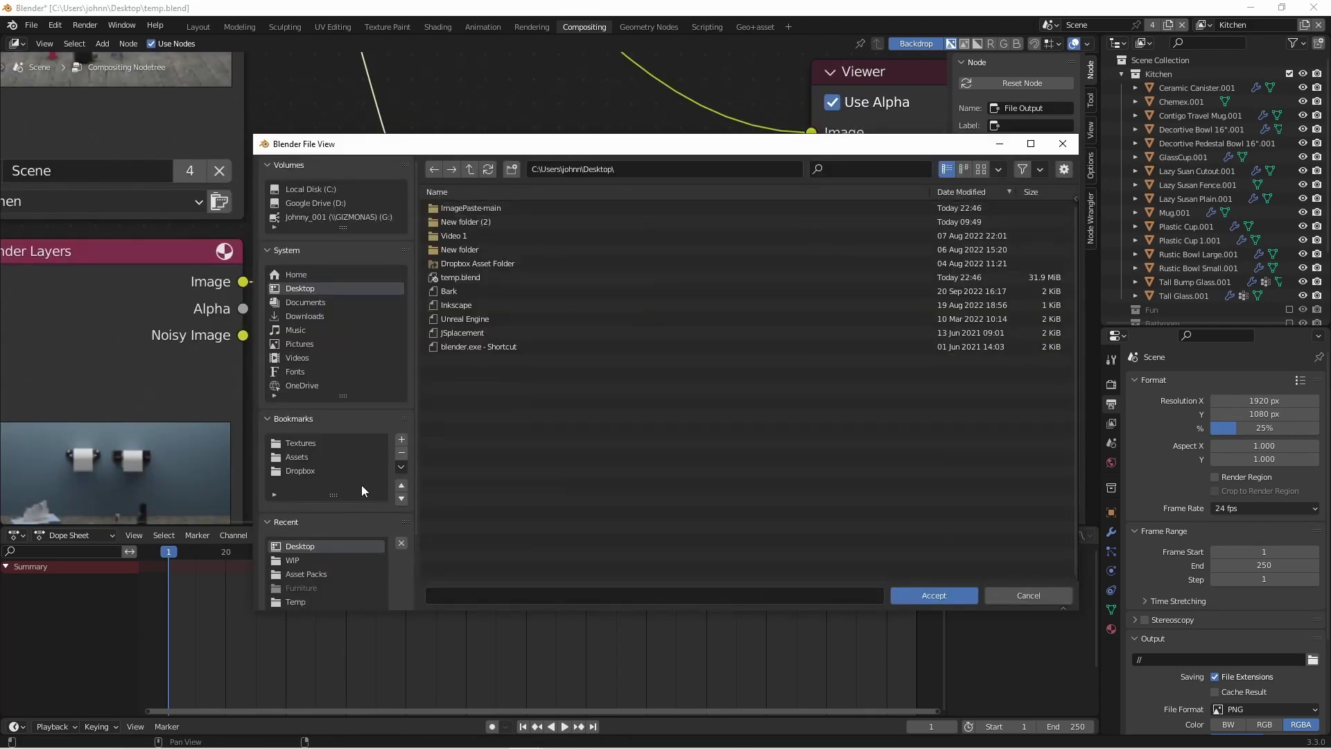
{"action": "left_click", "coordinate": [353, 188]}
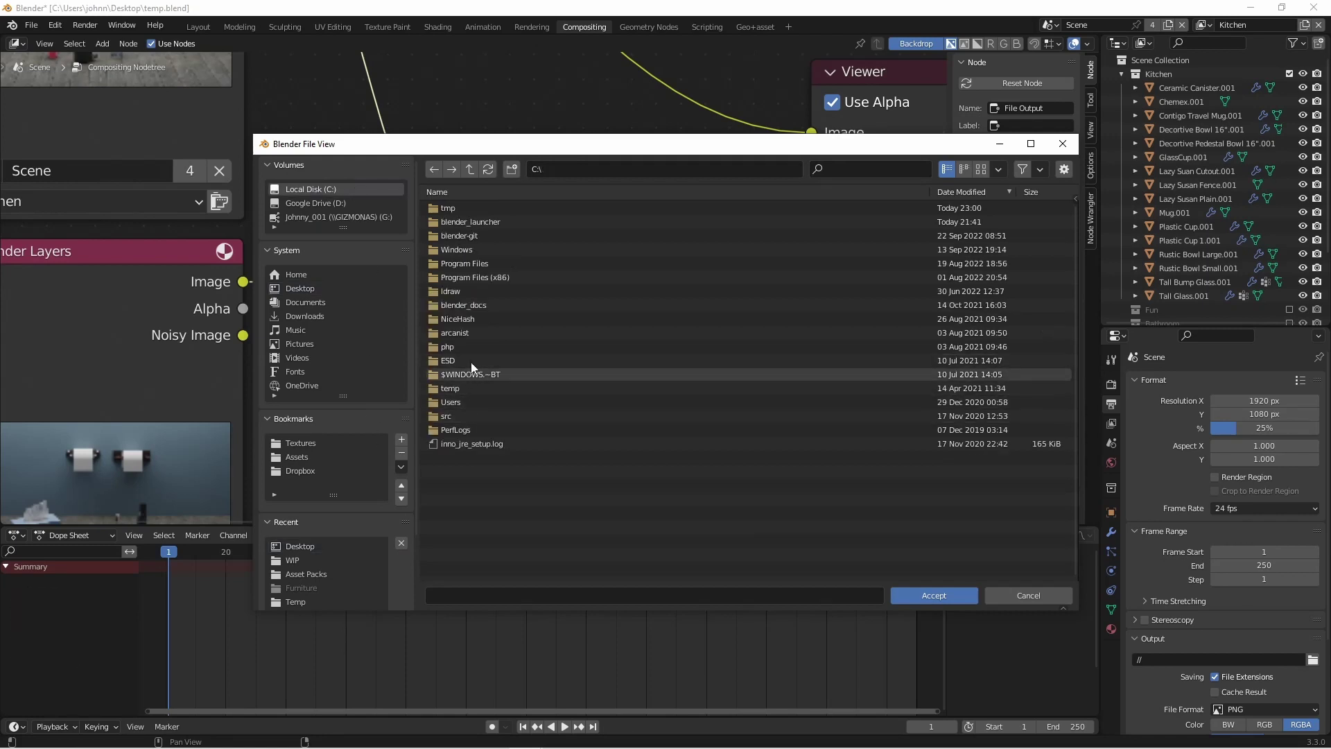
{"action": "left_click", "coordinate": [464, 208]}
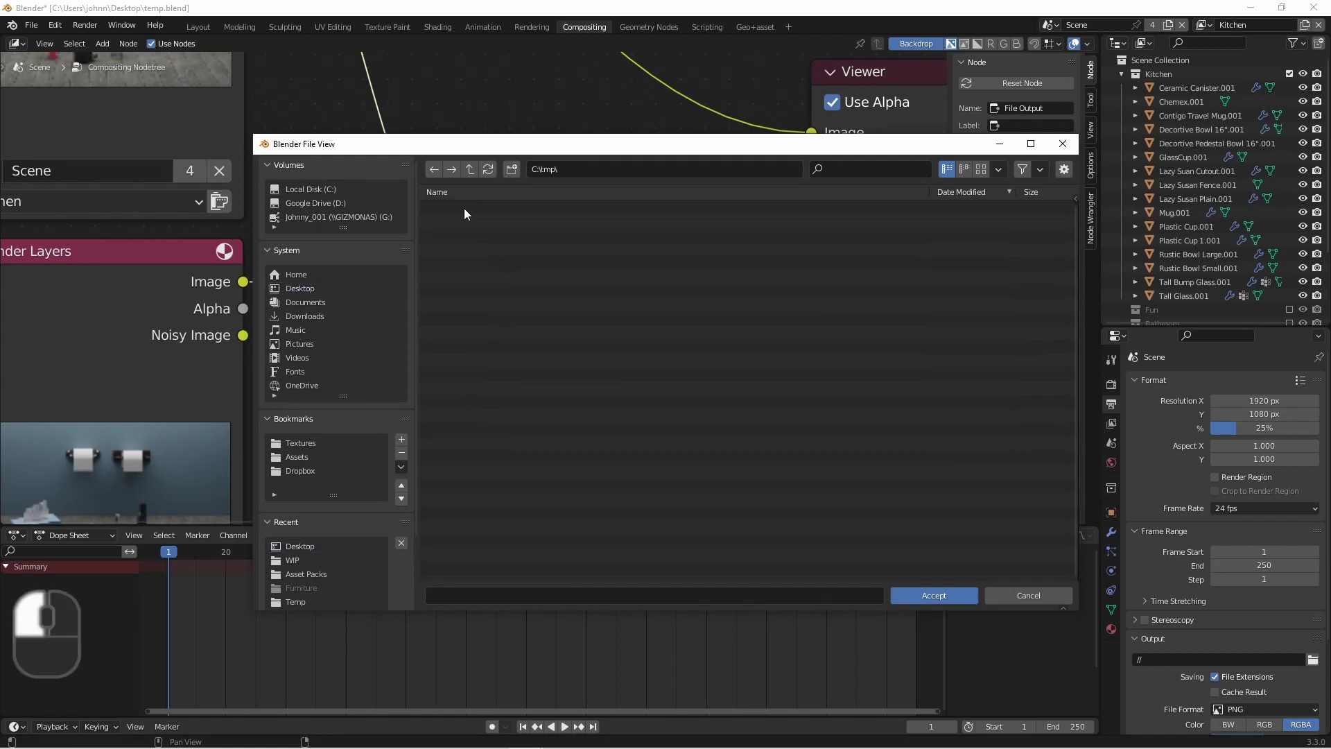
{"action": "left_click", "coordinate": [936, 596]}
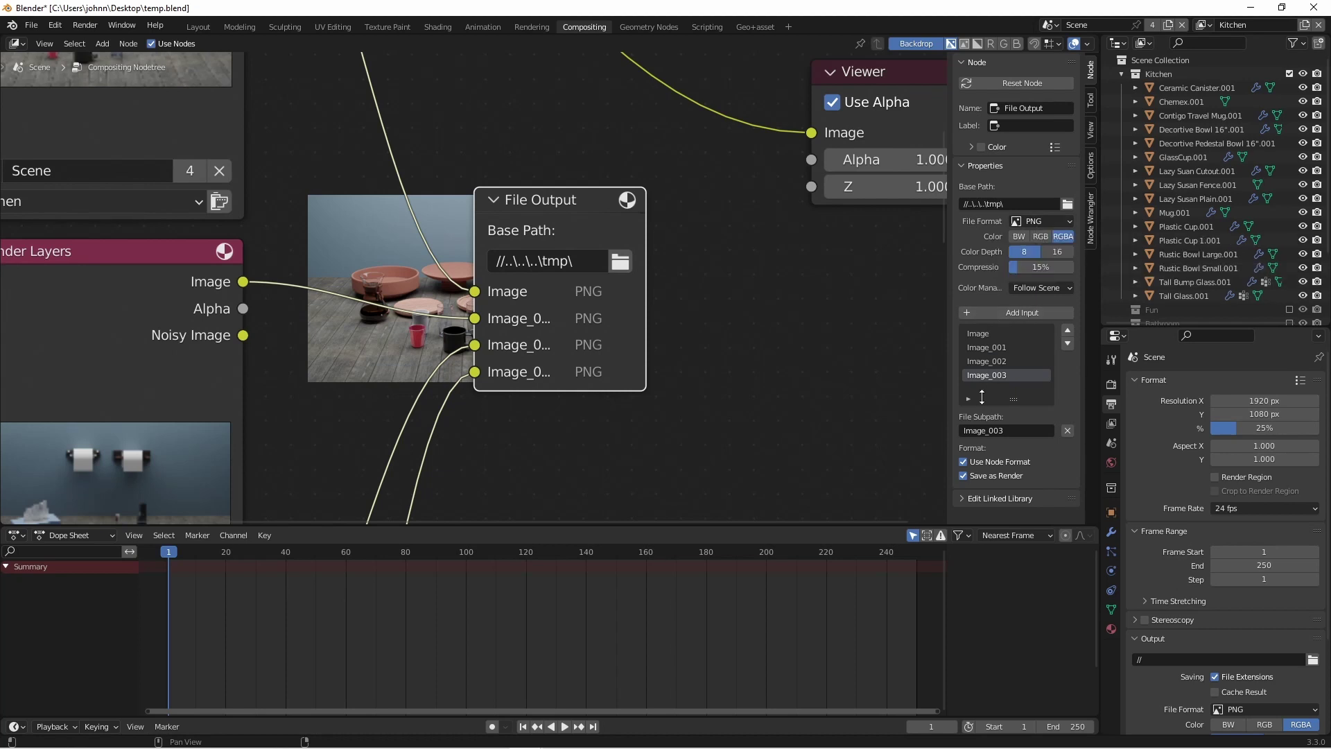
- Frame the whole node tree and render with F12 to write four PNGs to C:\tmp
{"action": "key", "text": "Home"}
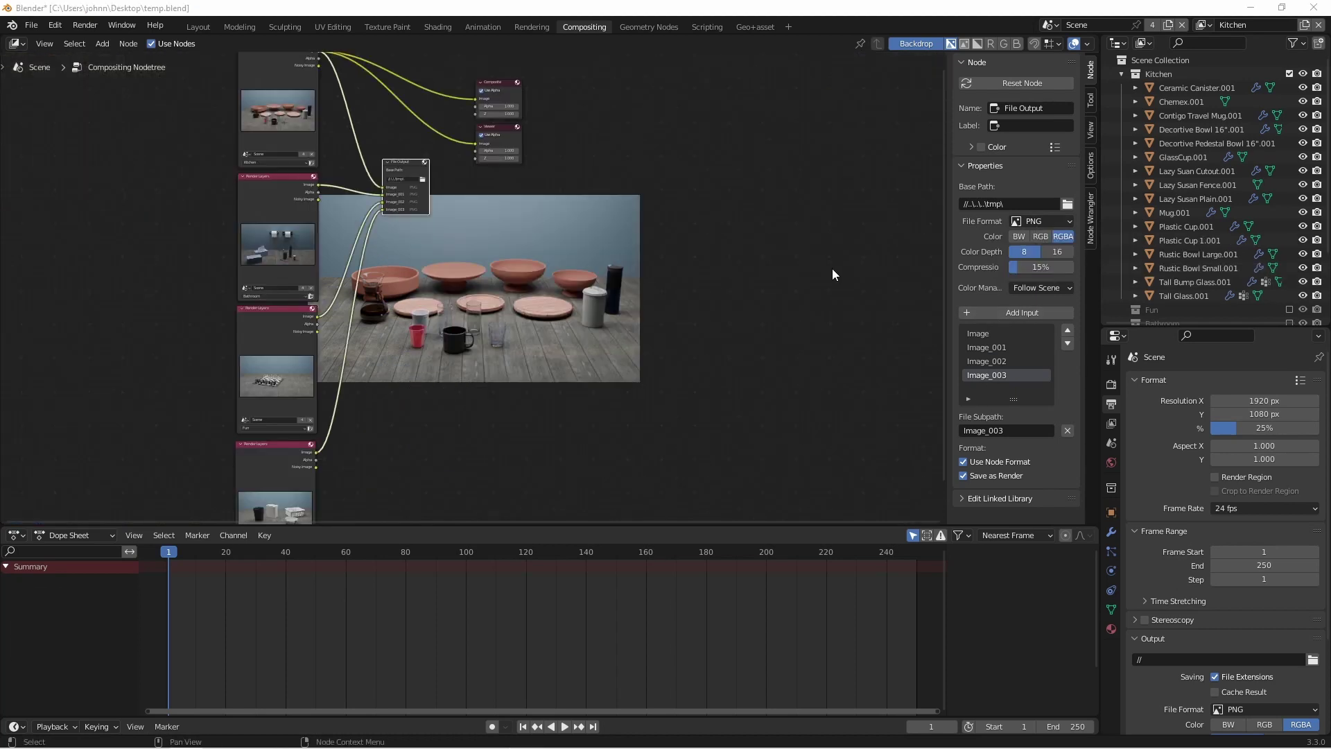
{"action": "left_click", "coordinate": [831, 269]}
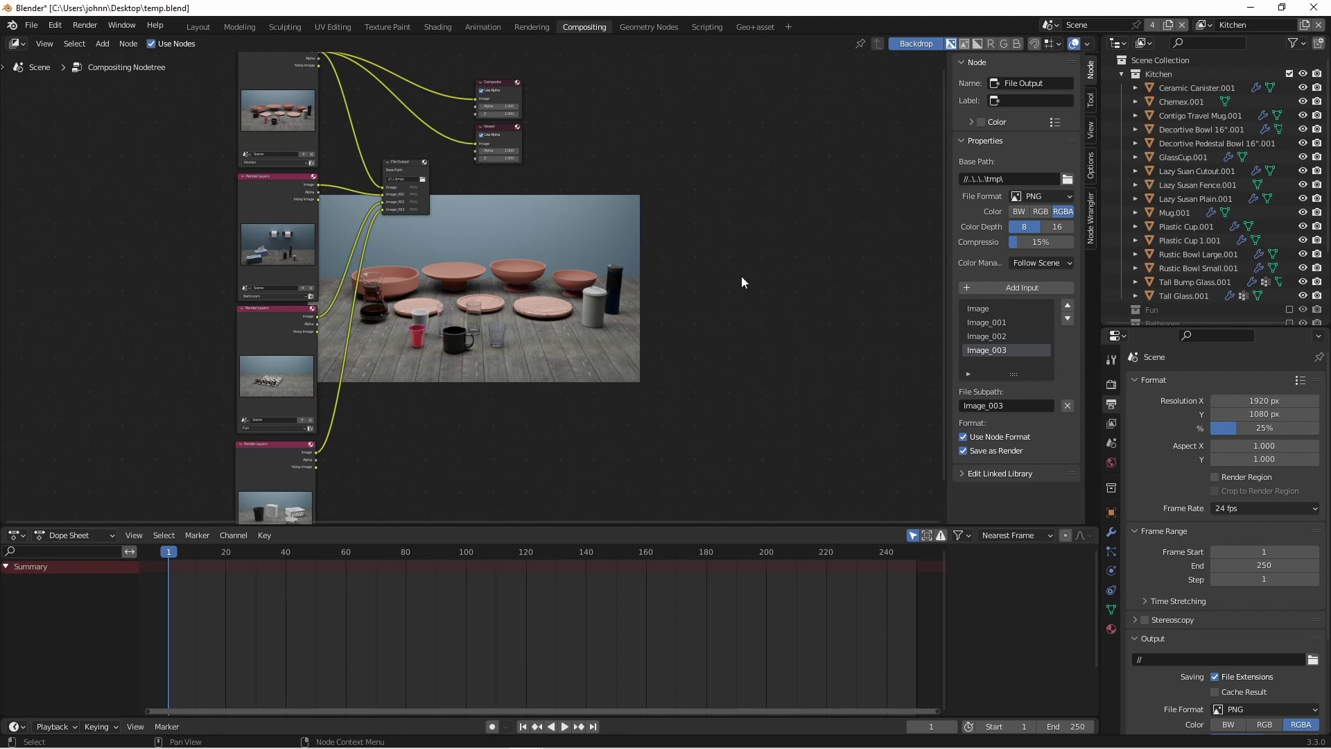
{"action": "key", "text": "F12"}
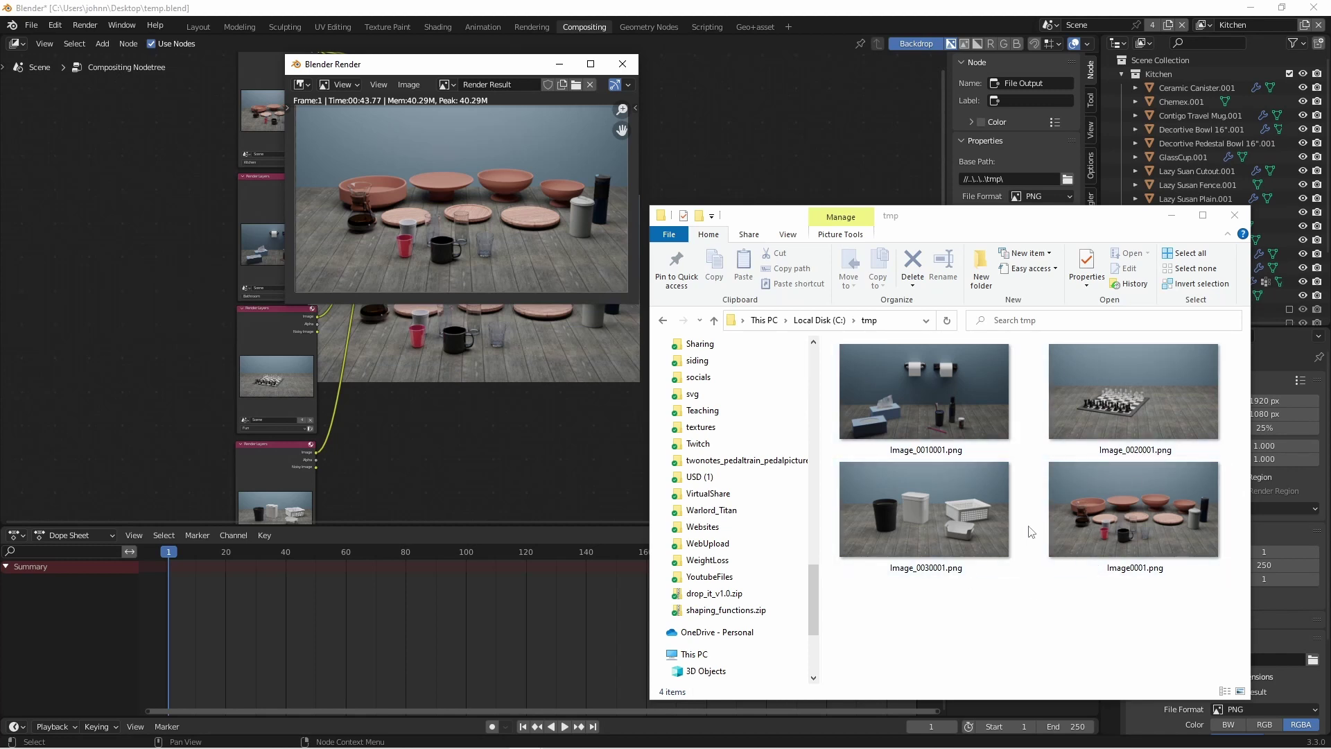
- Close the render window and bring Blender's compositor back to the front
{"action": "left_click", "coordinate": [623, 64]}
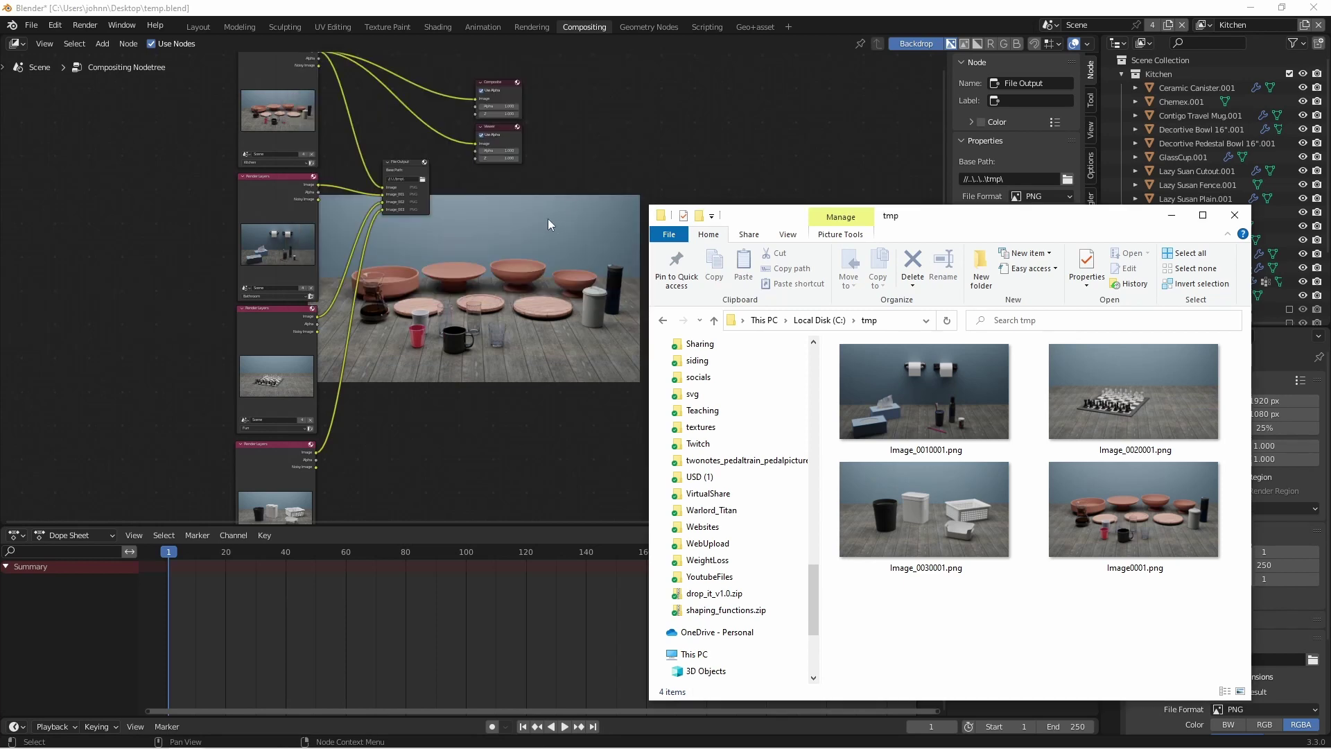
{"action": "left_click", "coordinate": [522, 214]}
{"action": "scroll", "coordinate": [165, 152], "scroll_direction": "up", "scroll_amount": 2}
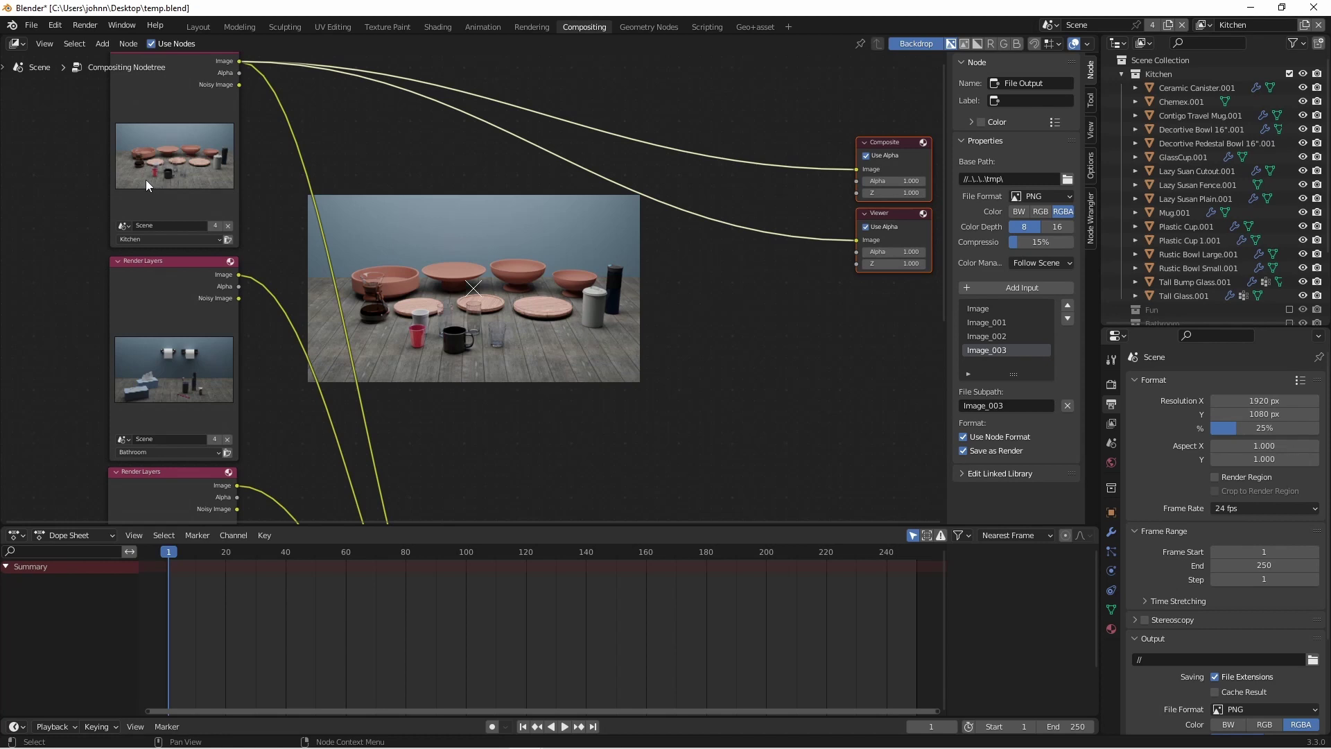
- Sketch quadrant guide lines and add a Scale node fed by the Kitchen render image
{"action": "left_click_drag", "start_coordinate": [662, 281], "coordinate": [296, 278]}
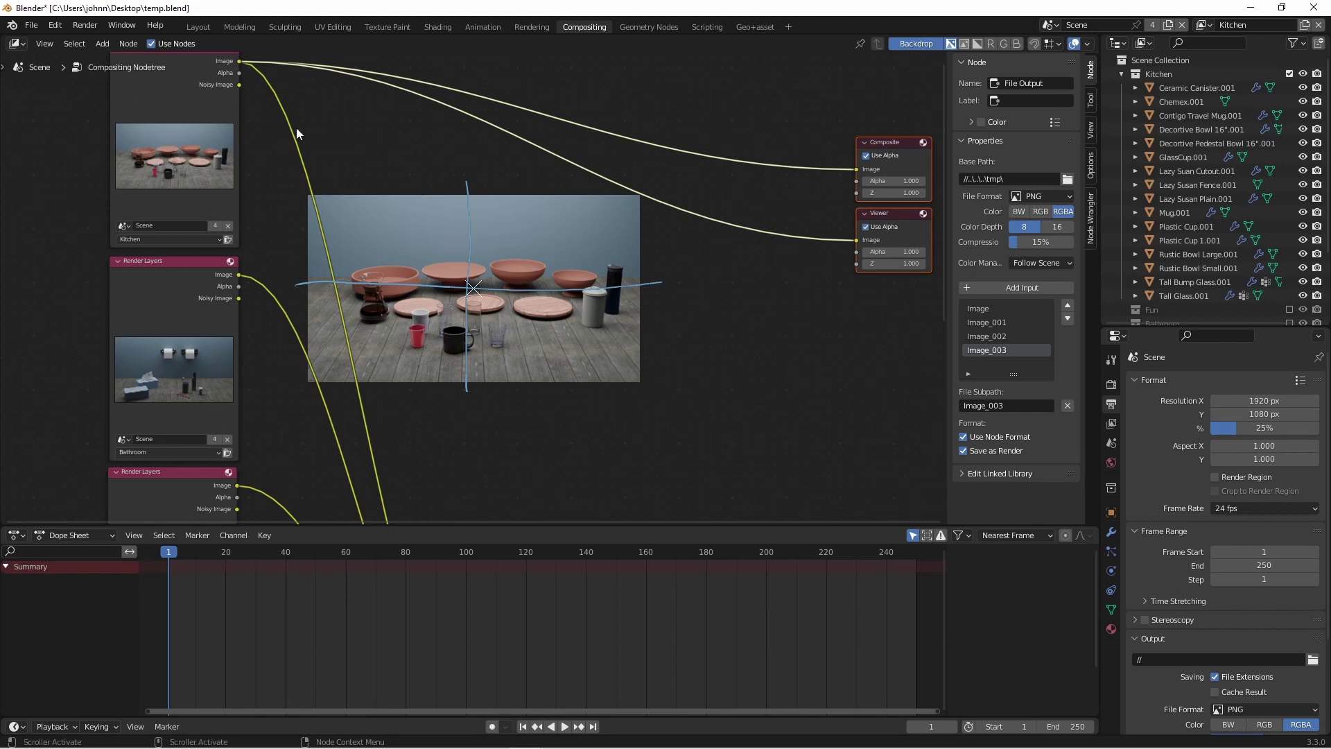
{"action": "key", "text": "shift+a"}
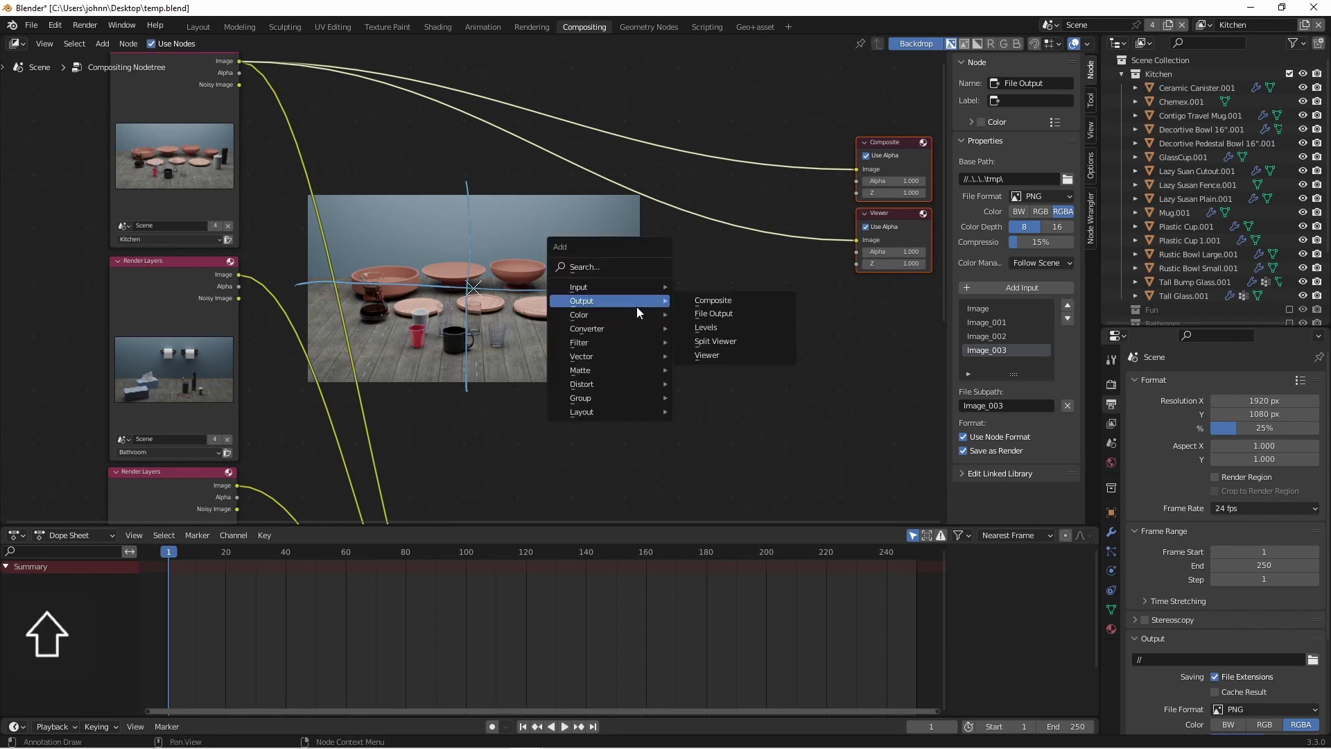
{"action": "mouse_move", "coordinate": [615, 391]}
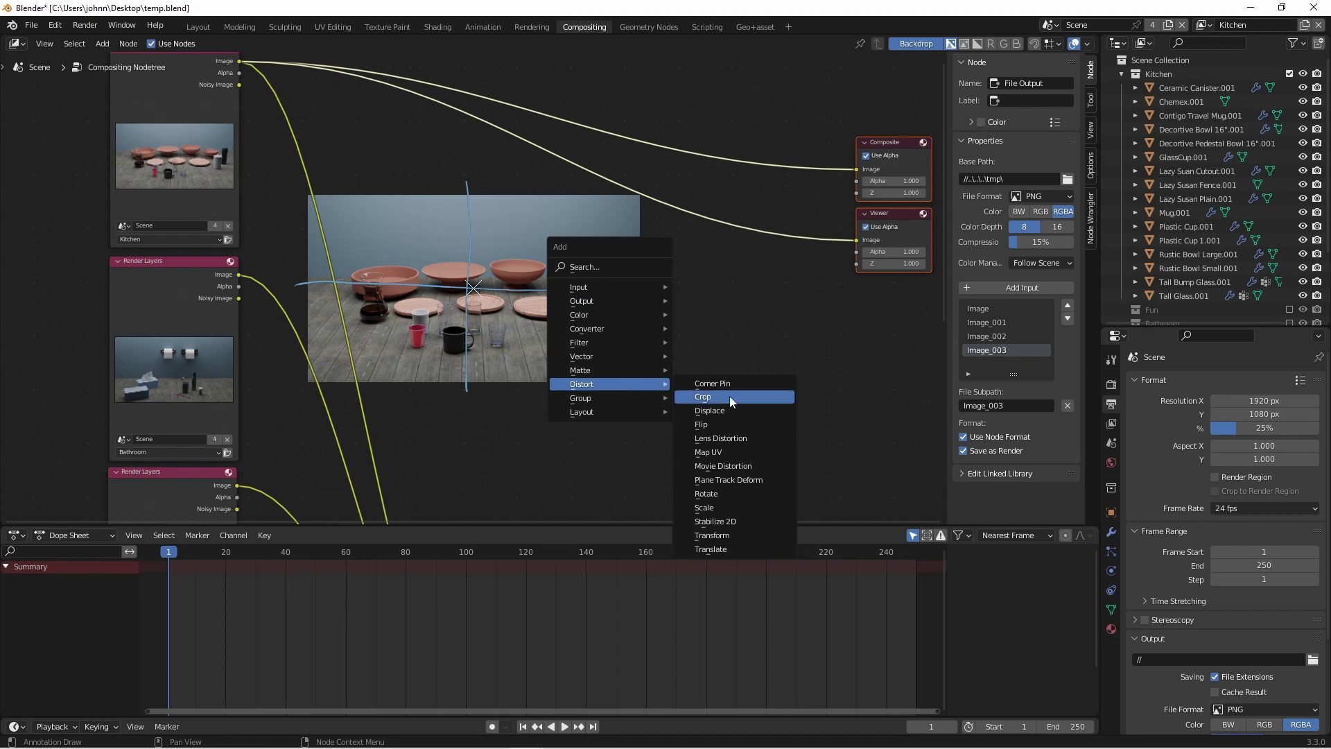
{"action": "left_click", "coordinate": [724, 507]}
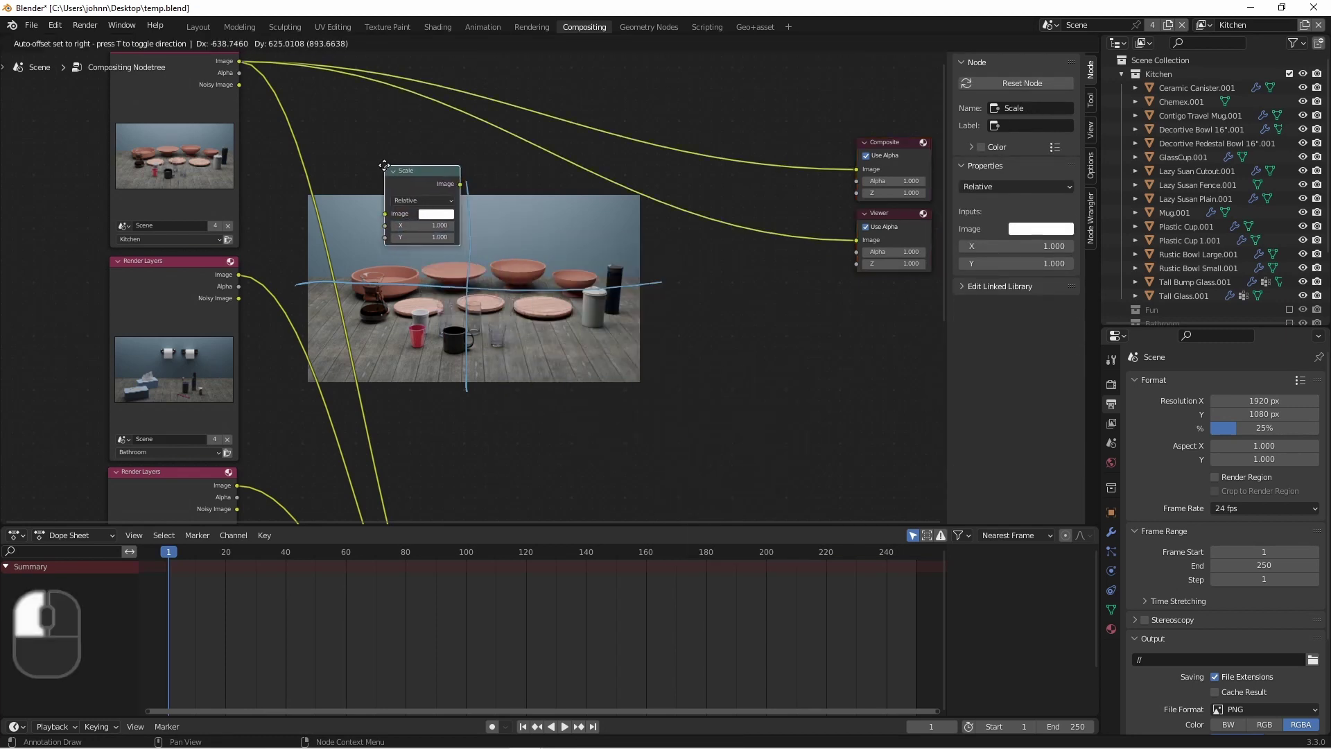
{"action": "left_click", "coordinate": [355, 122]}
{"action": "left_click_drag", "start_coordinate": [242, 64], "coordinate": [357, 177]}
- Set the Scale factor to 0.5 and route its output to the Composite
{"action": "left_click", "coordinate": [400, 190]}
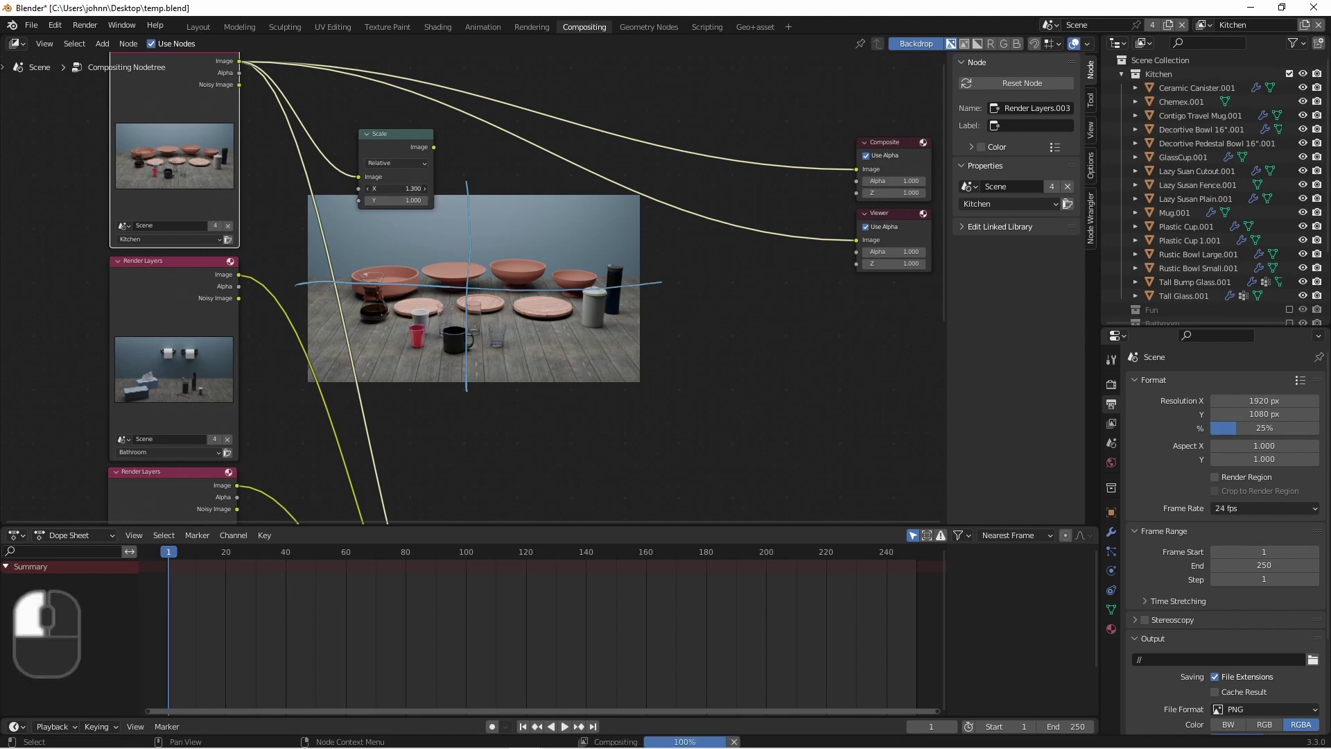
{"action": "type", "text": ".5"}
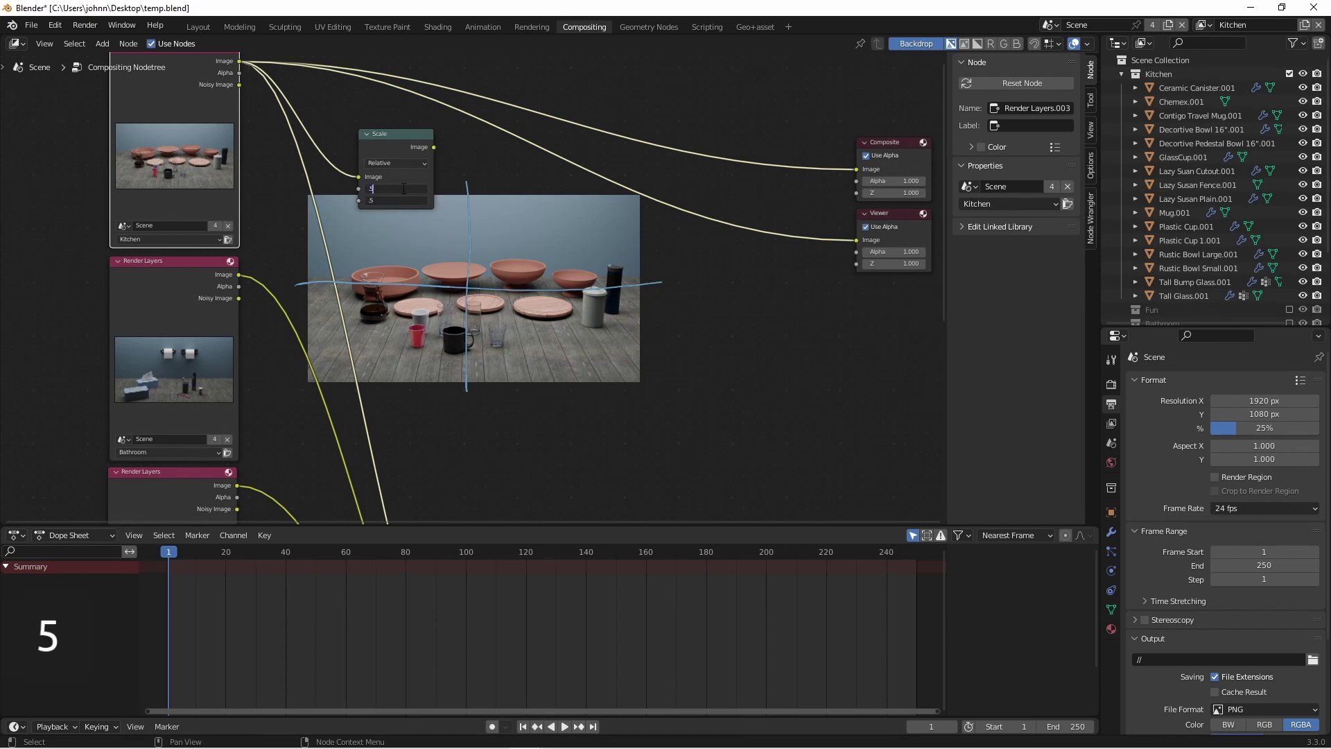
{"action": "key", "text": "Return"}
{"action": "left_click_drag", "start_coordinate": [434, 147], "coordinate": [798, 200]}
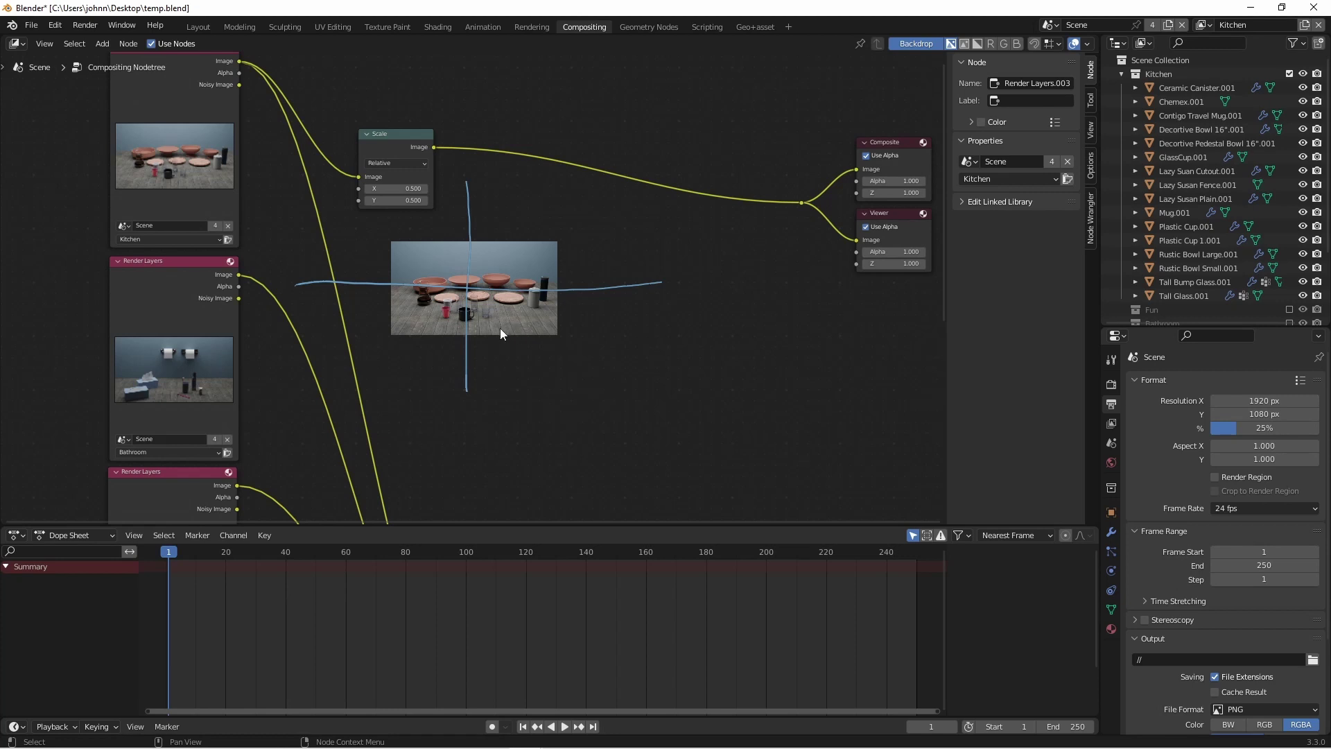
- Insert a Relative Translate node between the Scale and Composite nodes
{"action": "left_click", "coordinate": [358, 236]}
{"action": "key", "text": "shift+a"}
{"action": "mouse_move", "coordinate": [520, 177]}
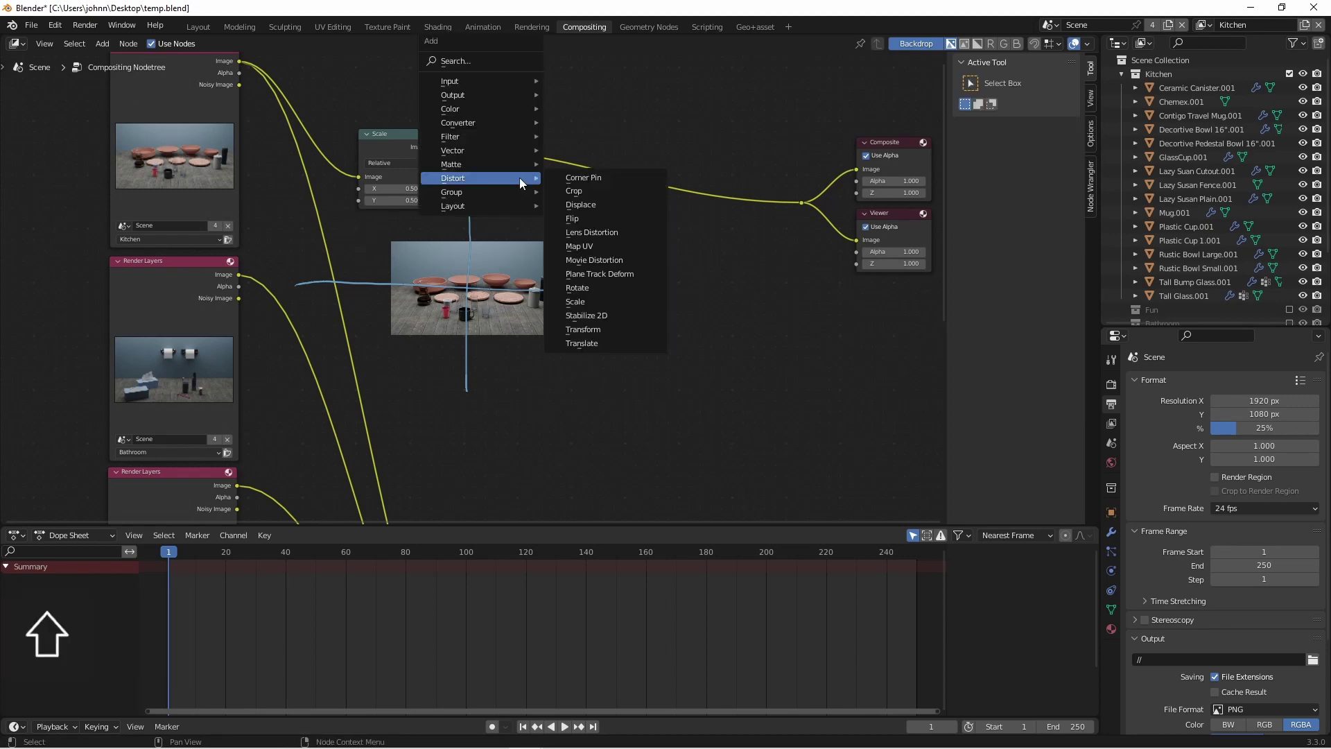
{"action": "left_click", "coordinate": [582, 343]}
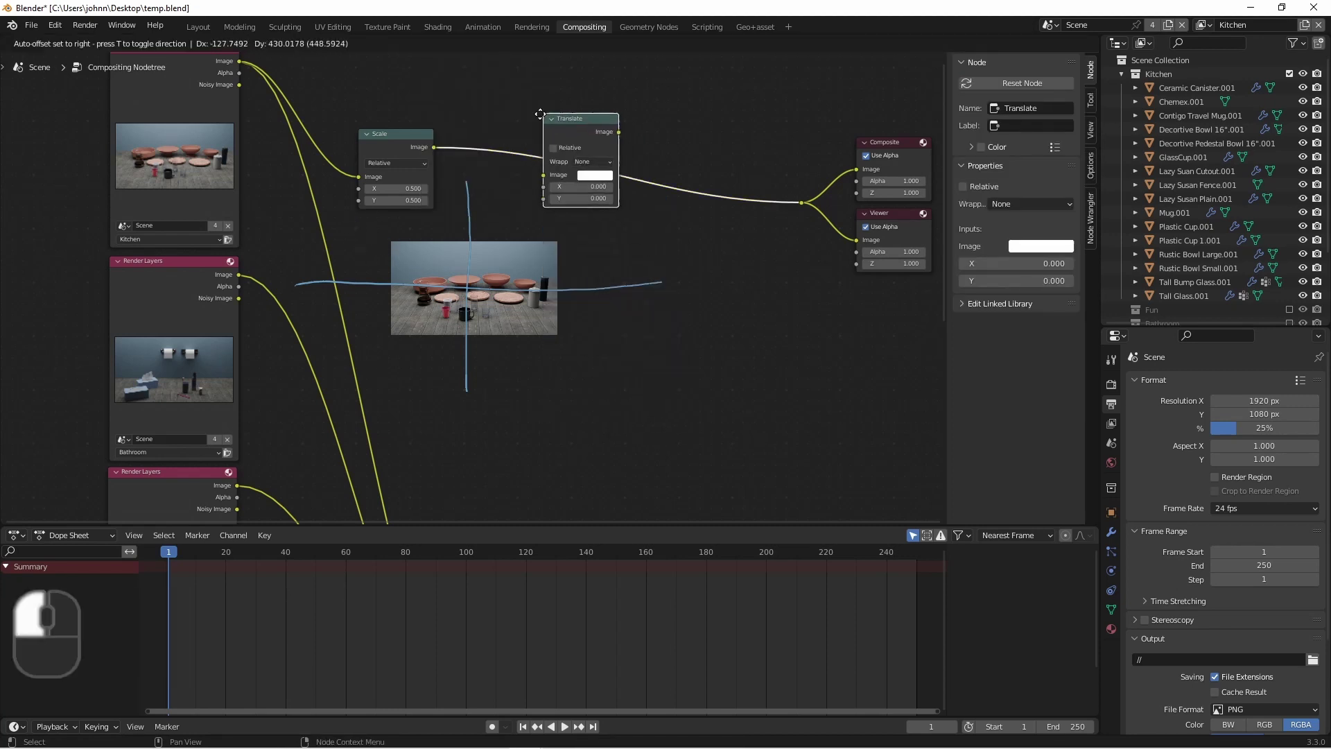
{"action": "left_click", "coordinate": [551, 172]}
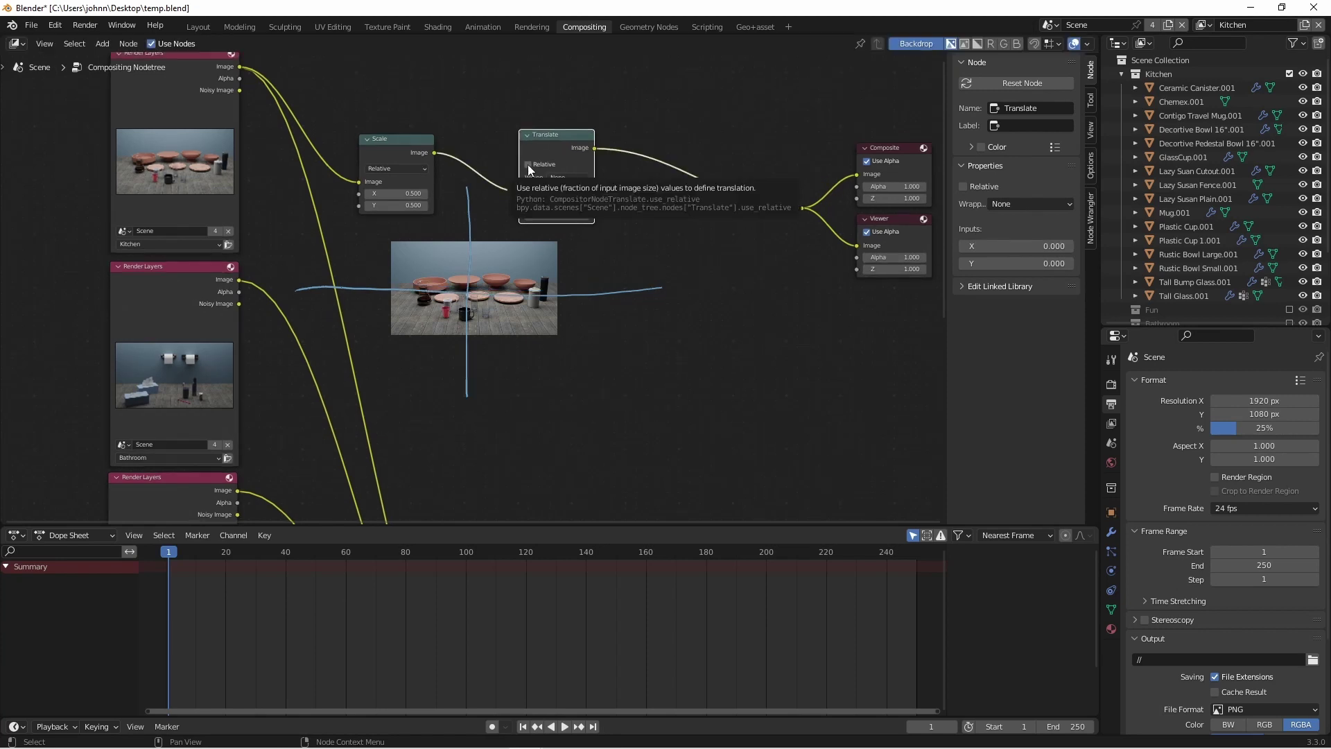
{"action": "left_click", "coordinate": [528, 164]}
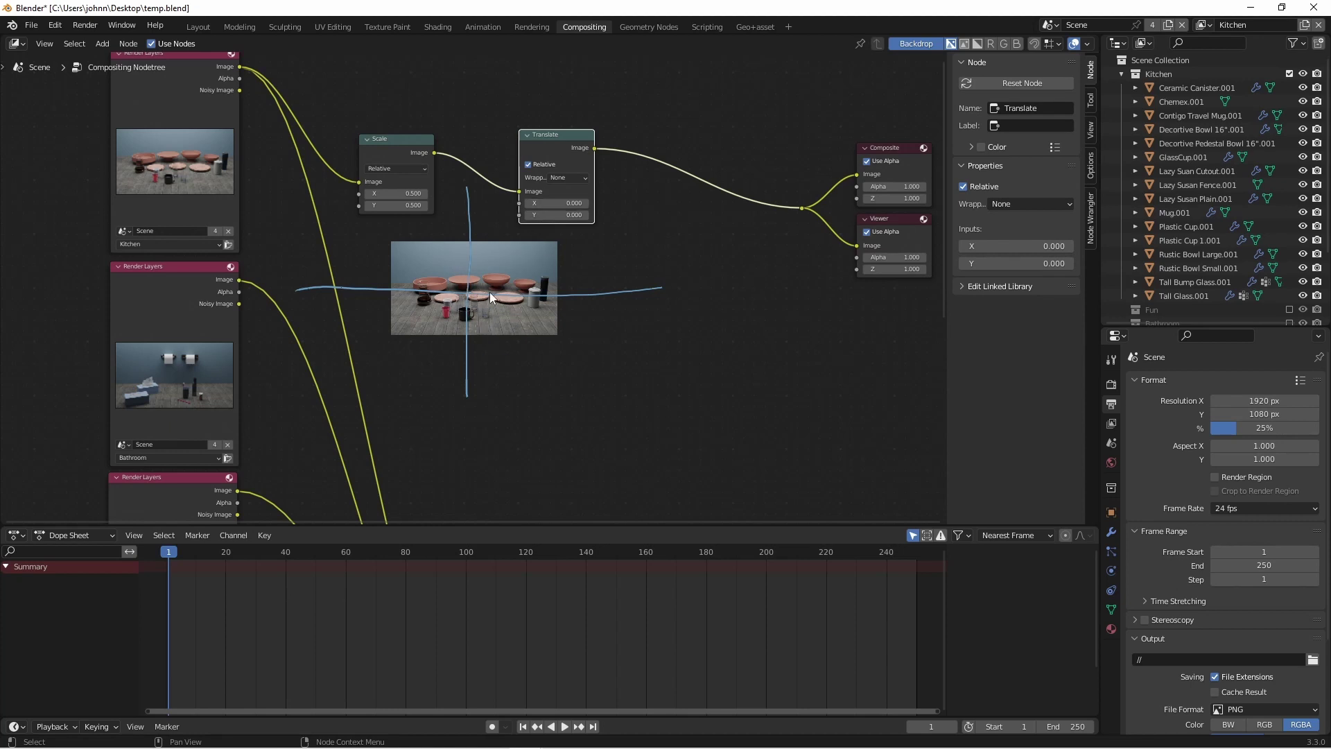
{"action": "left_click_drag", "start_coordinate": [554, 215], "coordinate": [687, 214], "text": "shift"}
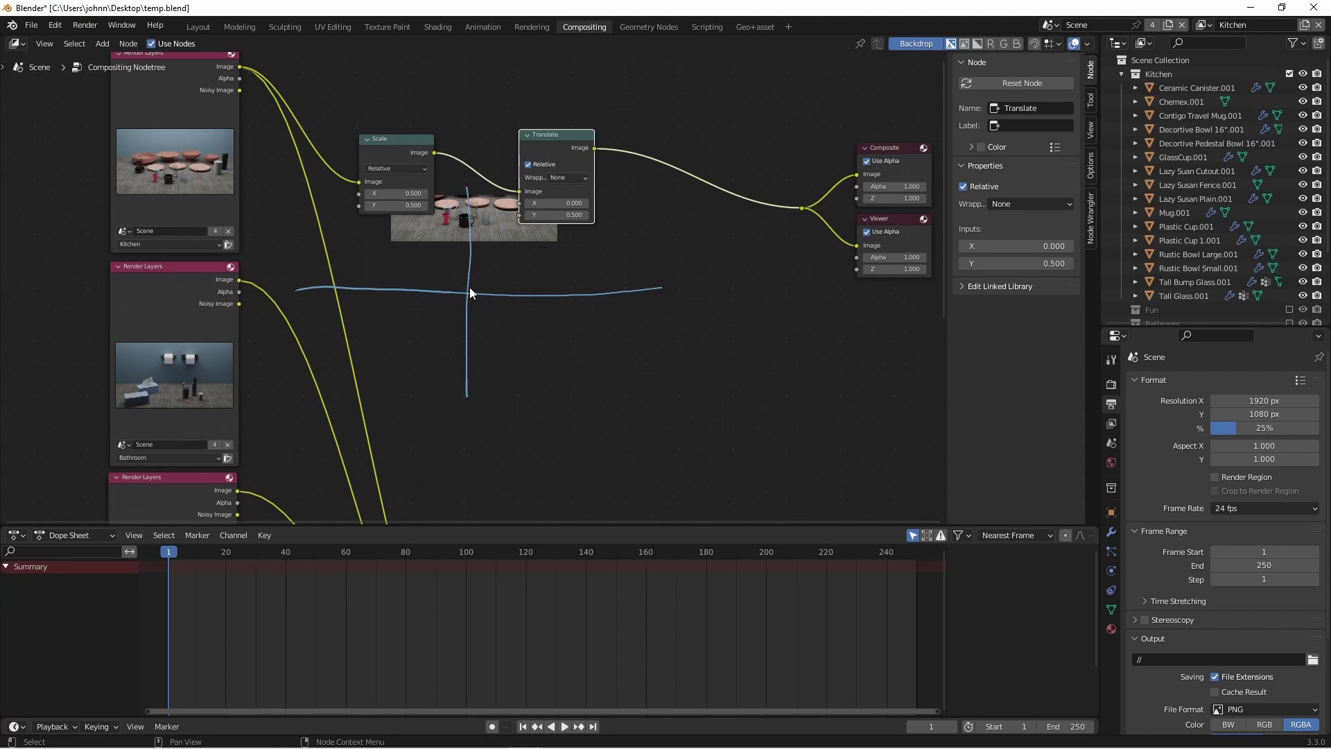
- Set the Translate offsets to Y 0.25 and X −0.25
{"action": "left_click", "coordinate": [555, 215]}
{"action": "key", "text": "BackSpace"}
{"action": "type", "text": ".25"}
{"action": "key", "text": "Return"}
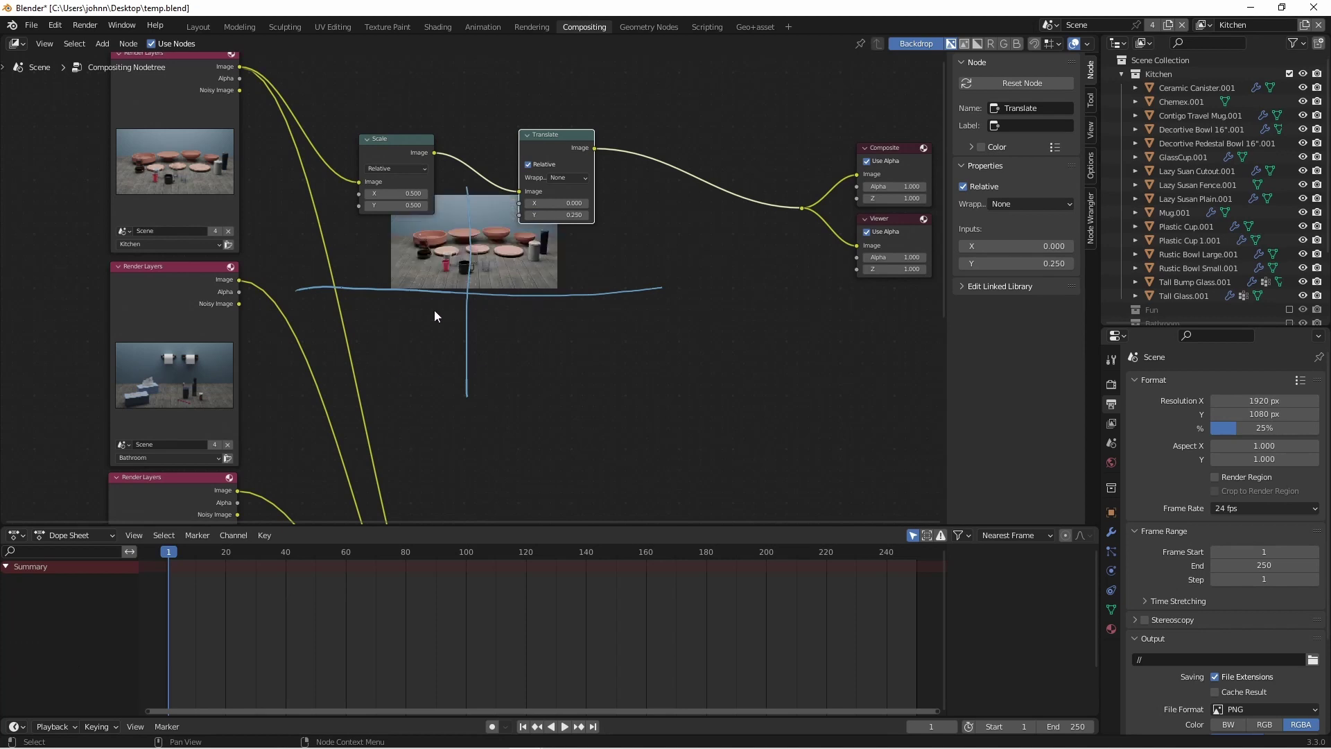
{"action": "left_click", "coordinate": [571, 203]}
{"action": "type", "text": ".25"}
{"action": "key", "text": "Return"}
- Duplicate the Scale and Translate pair and route the Bathroom render through it to the Composite
{"action": "left_click_drag", "start_coordinate": [431, 137], "coordinate": [485, 98]}
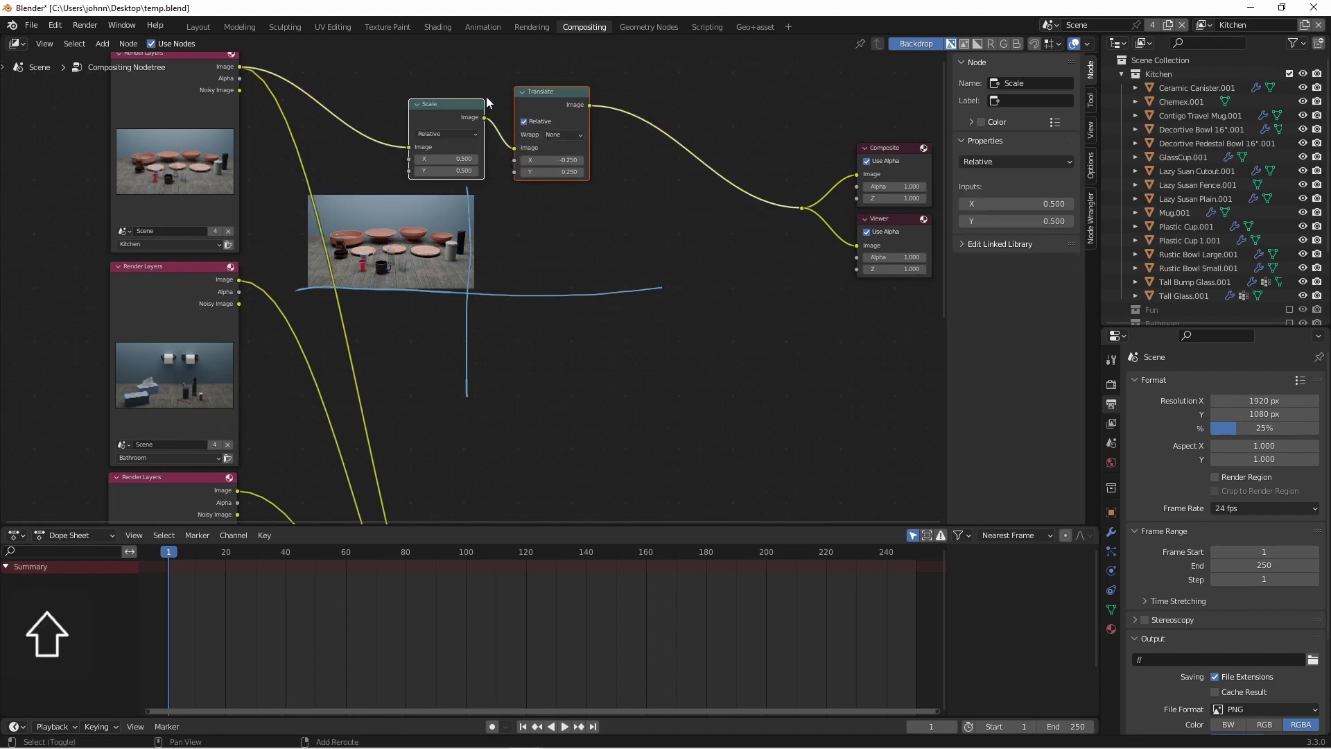
{"action": "key", "text": "shift+d"}
{"action": "left_click", "coordinate": [484, 331]}
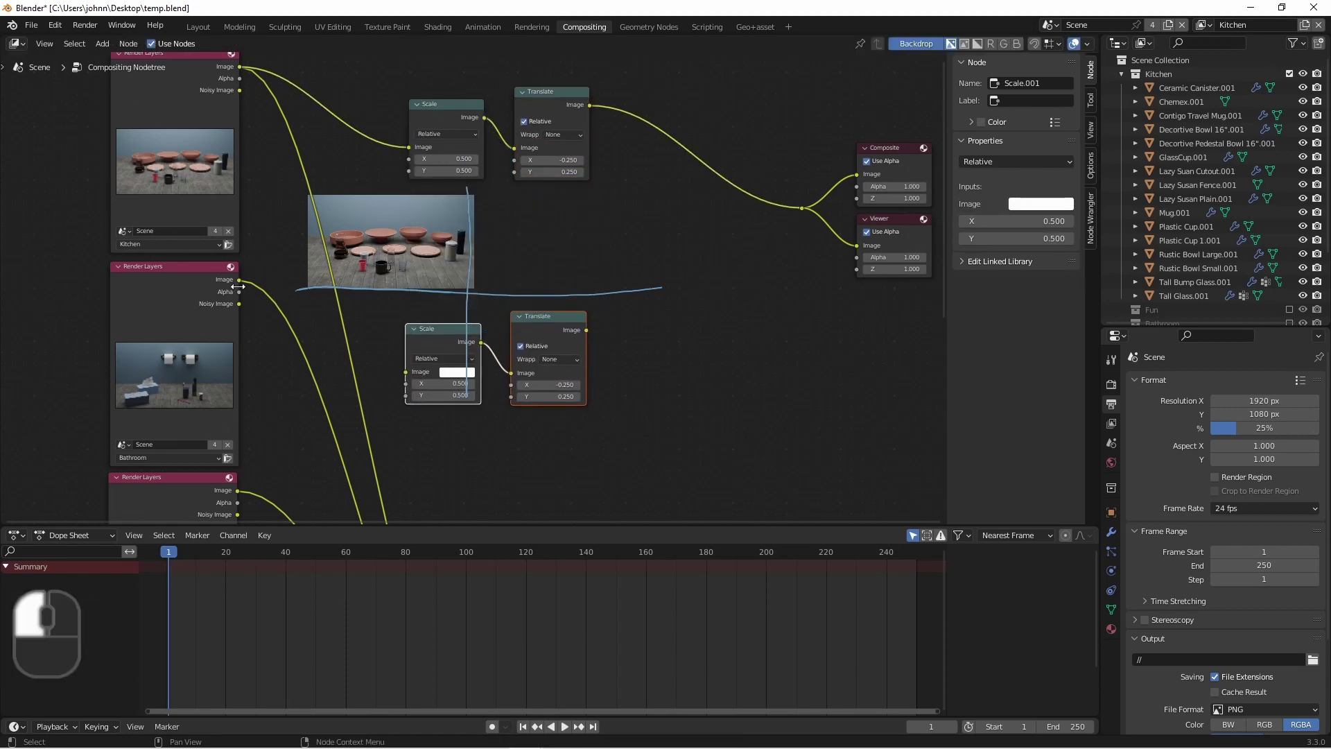
{"action": "left_click_drag", "start_coordinate": [238, 281], "coordinate": [412, 370]}
{"action": "left_click_drag", "start_coordinate": [587, 331], "coordinate": [801, 207]}
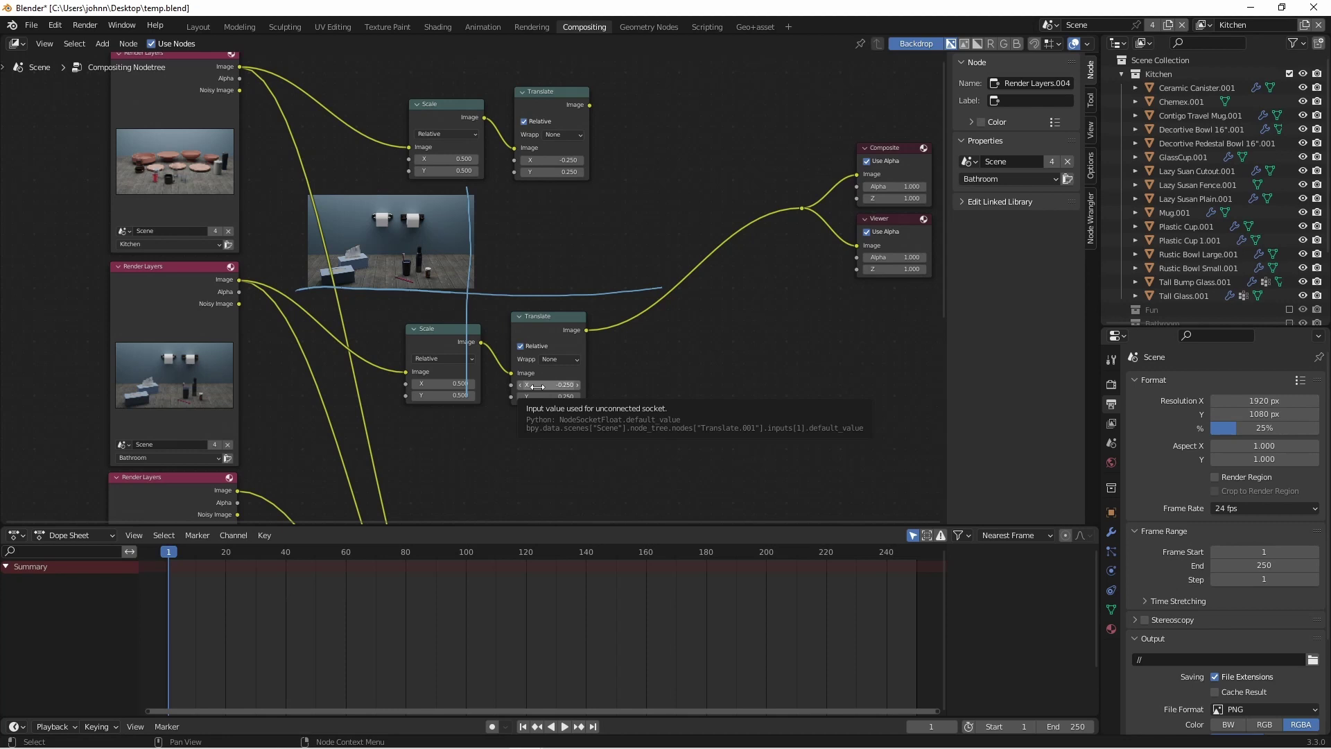
- Set the duplicated Translate node's X offset to 0.25 to shift the Bathroom image right
{"action": "left_click", "coordinate": [538, 387]}
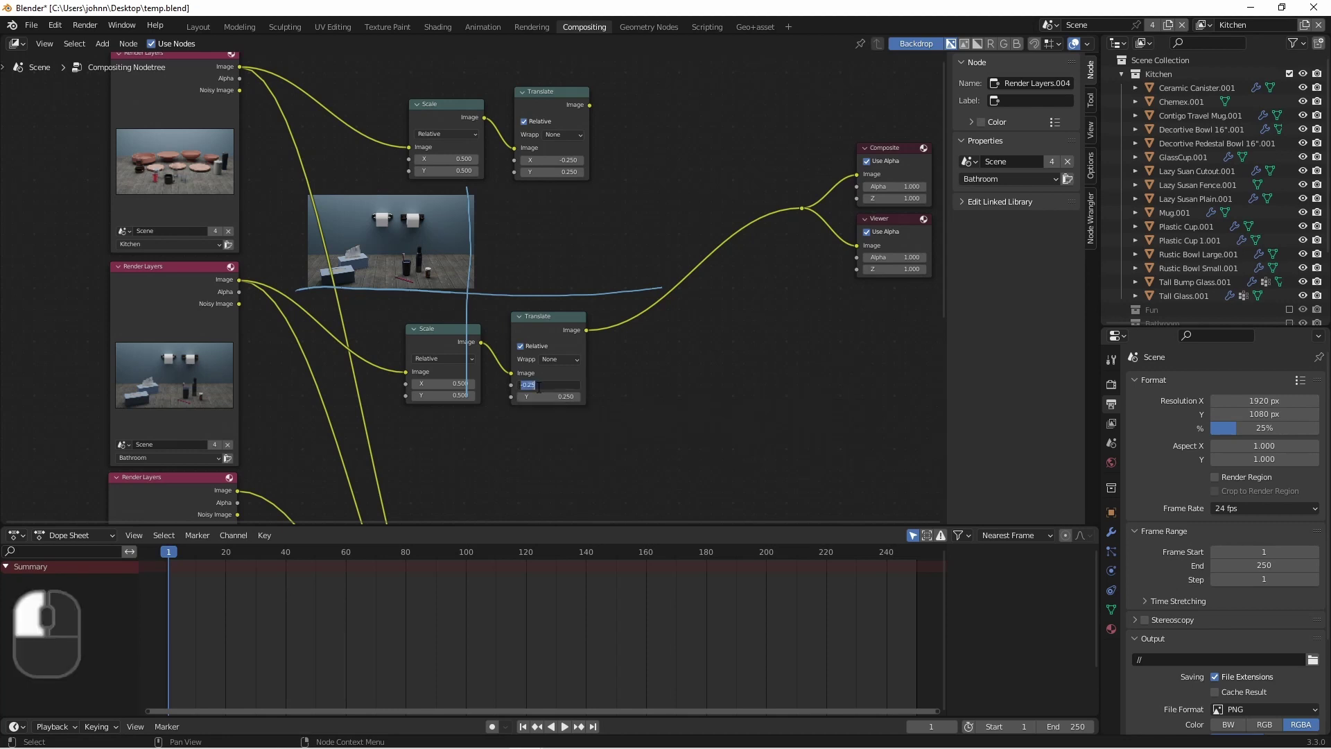
{"action": "type", "text": "0.25"}
{"action": "key", "text": "Return"}
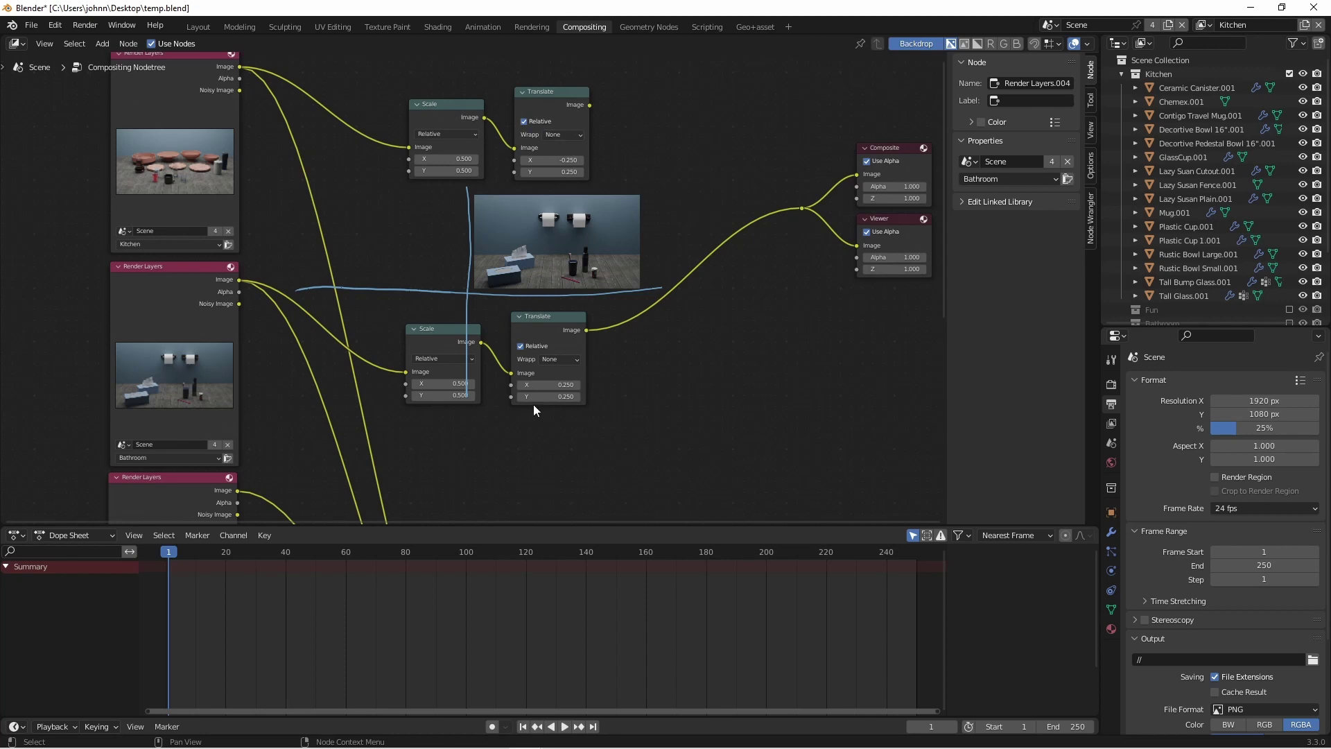
{"action": "key", "text": "shift+a"}
- Add an Alpha Over node combining the Kitchen and Bathroom quadrants and output it to the Composite
{"action": "mouse_move", "coordinate": [696, 113]}
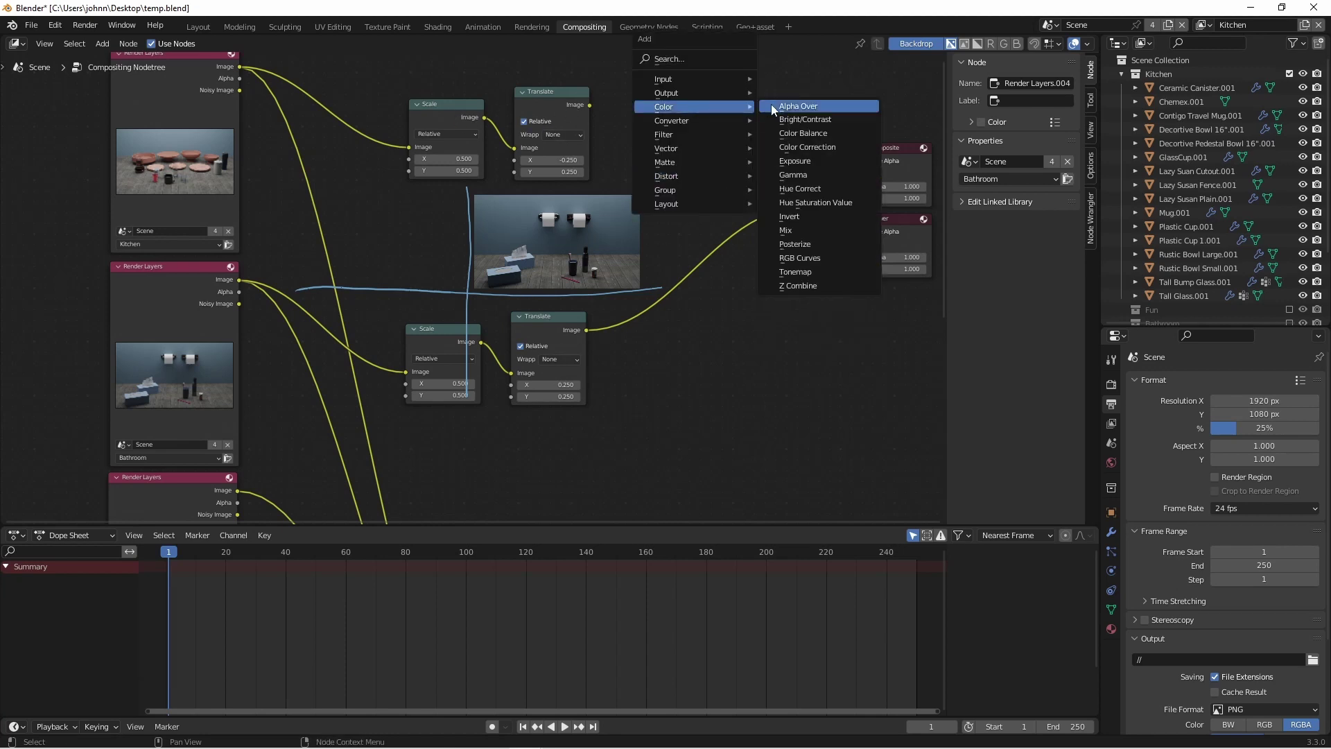
{"action": "left_click", "coordinate": [793, 107]}
{"action": "left_click", "coordinate": [674, 116]}
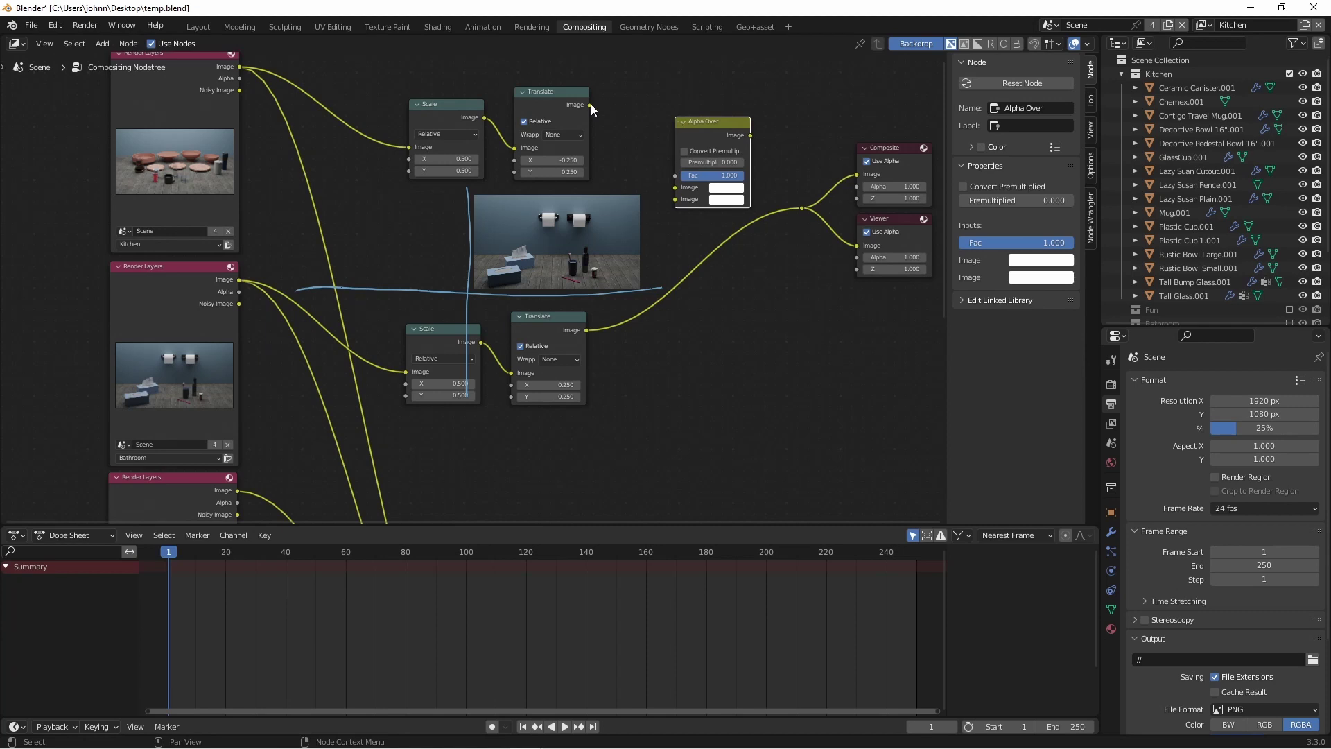
{"action": "left_click_drag", "start_coordinate": [590, 105], "coordinate": [674, 188]}
{"action": "left_click_drag", "start_coordinate": [586, 330], "coordinate": [676, 199]}
{"action": "left_click_drag", "start_coordinate": [751, 135], "coordinate": [800, 212]}
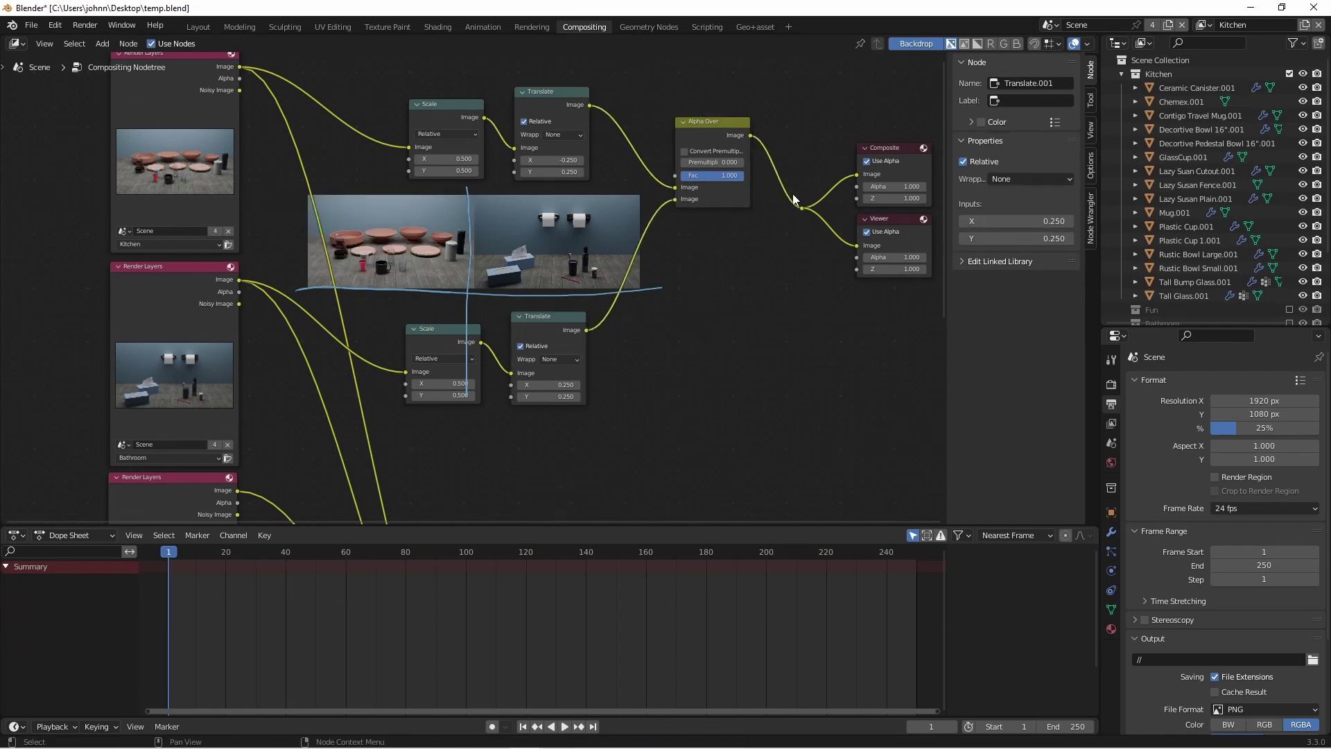
- Duplicate the Bathroom Scale and Translate pair into a third pair placed further down
{"action": "scroll", "coordinate": [470, 364], "scroll_direction": "up", "scroll_amount": 2}
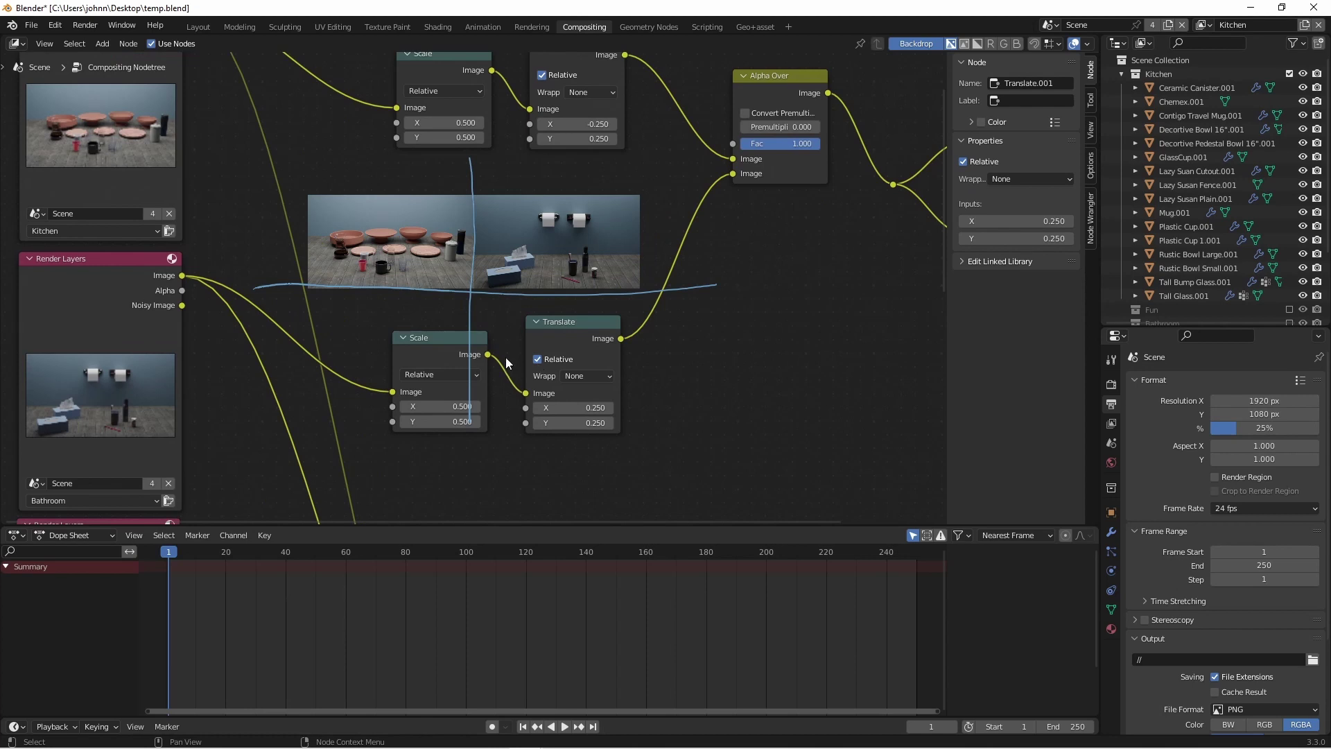
{"action": "left_click", "coordinate": [434, 345]}
{"action": "left_click", "coordinate": [567, 337], "text": "shift"}
{"action": "key", "text": "shift+d"}
{"action": "left_click", "coordinate": [574, 477]}
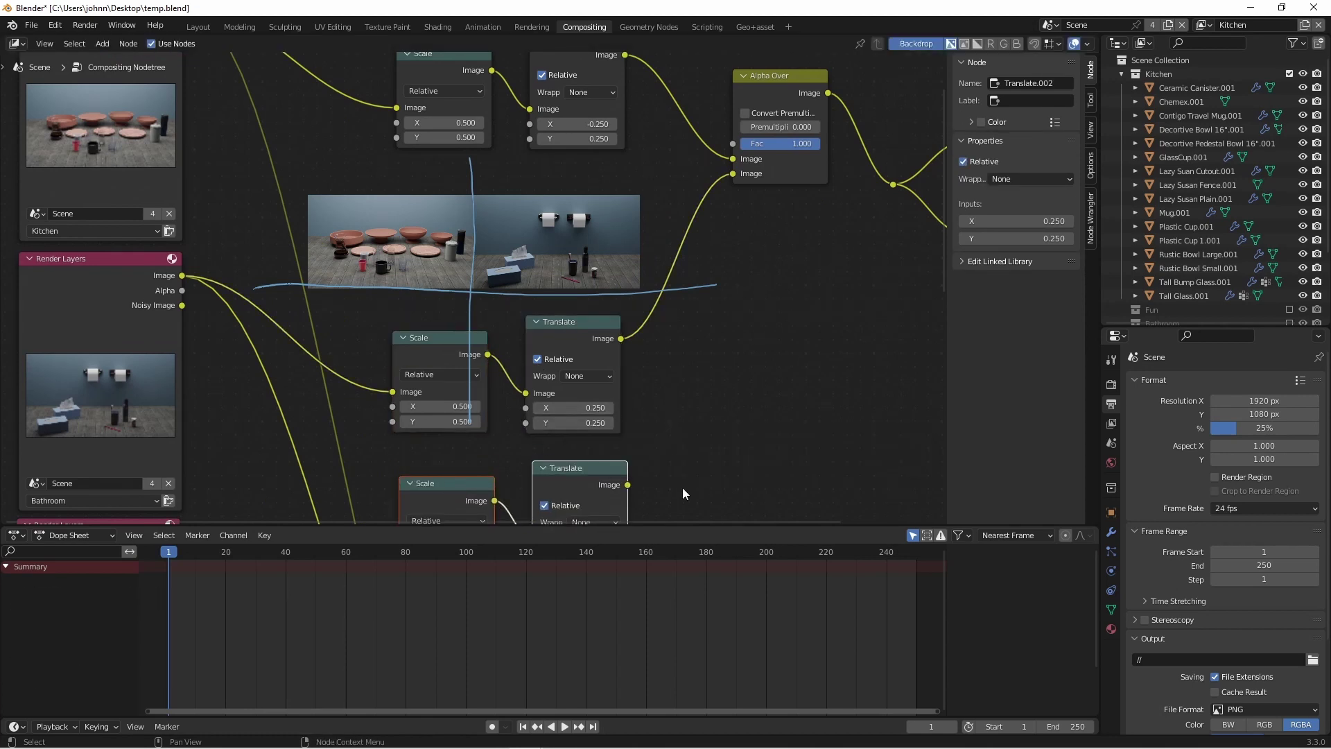
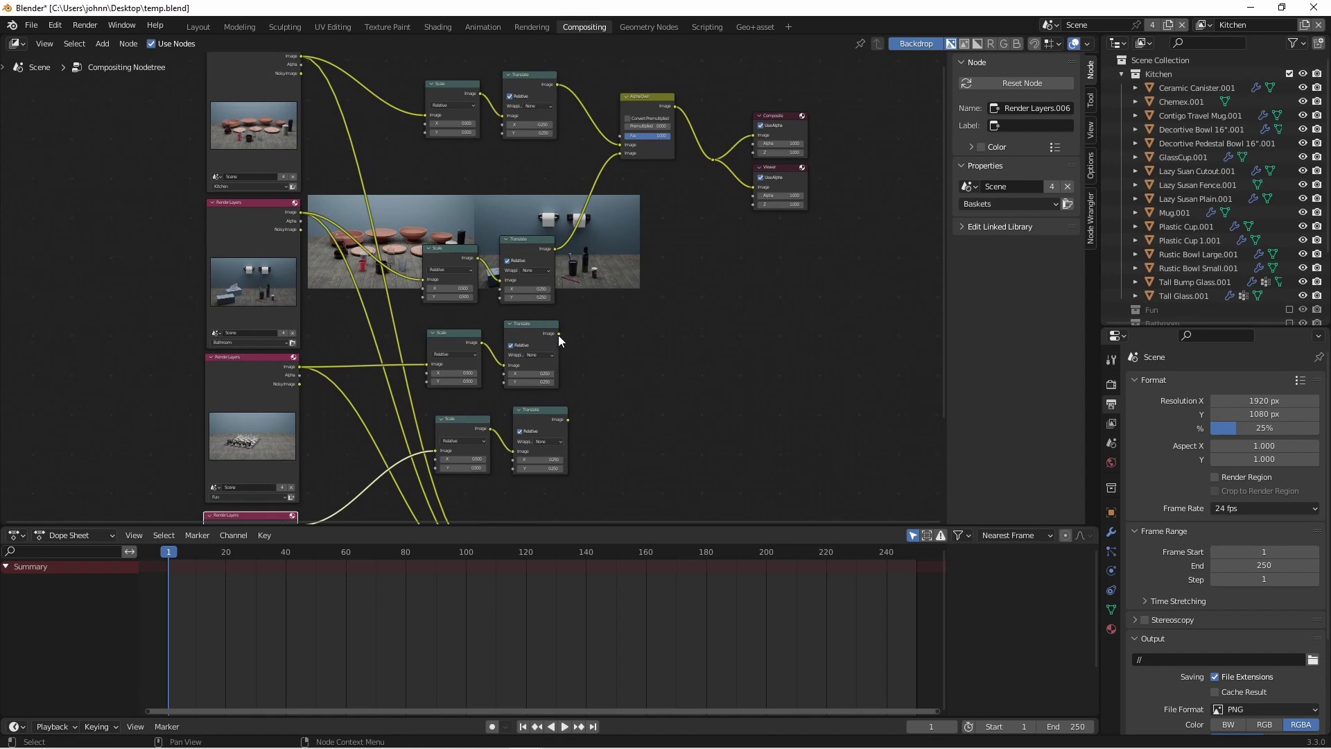
- Set Translate.002's X and Y offsets to -0.25
{"action": "scroll", "coordinate": [550, 345], "scroll_direction": "up", "scroll_amount": 2}
{"action": "left_click", "coordinate": [526, 375]}
{"action": "type", "text": "-0.25"}
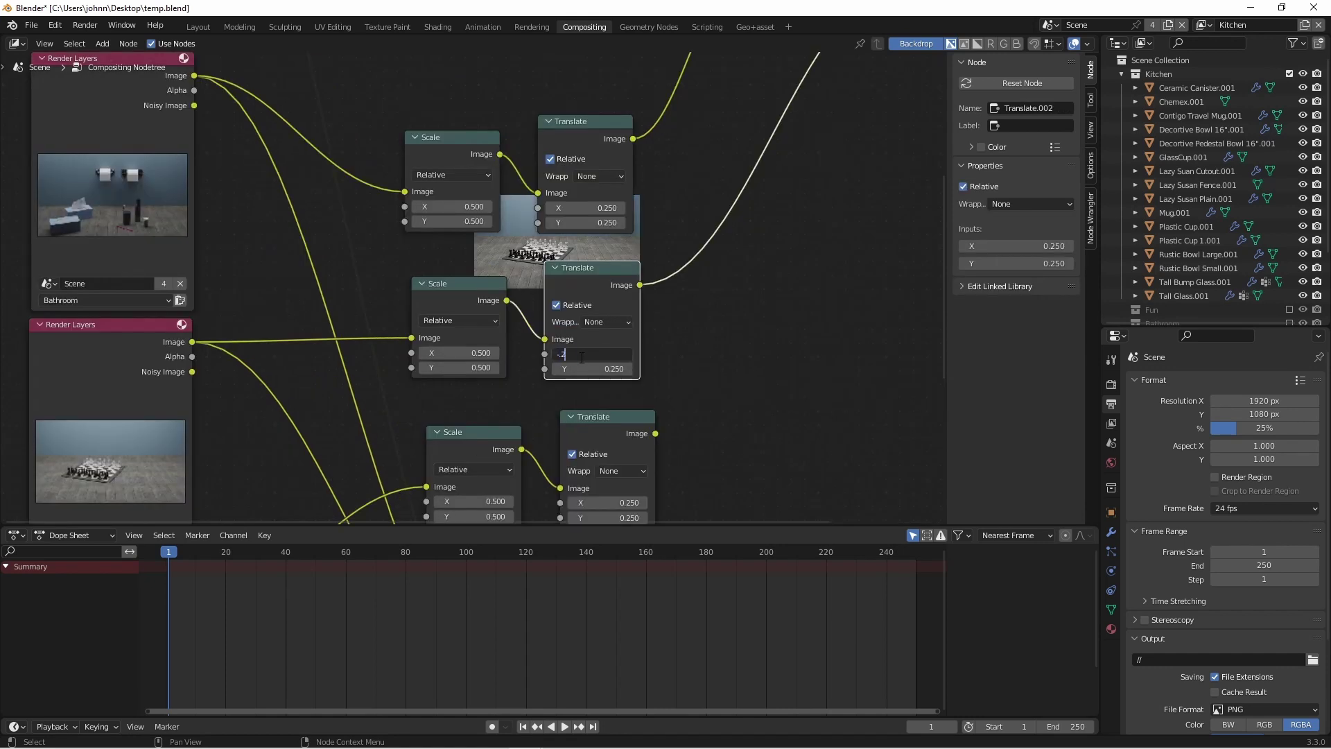
{"action": "key", "text": "Return"}
{"action": "left_click", "coordinate": [578, 369]}
{"action": "type", "text": "-0.25"}
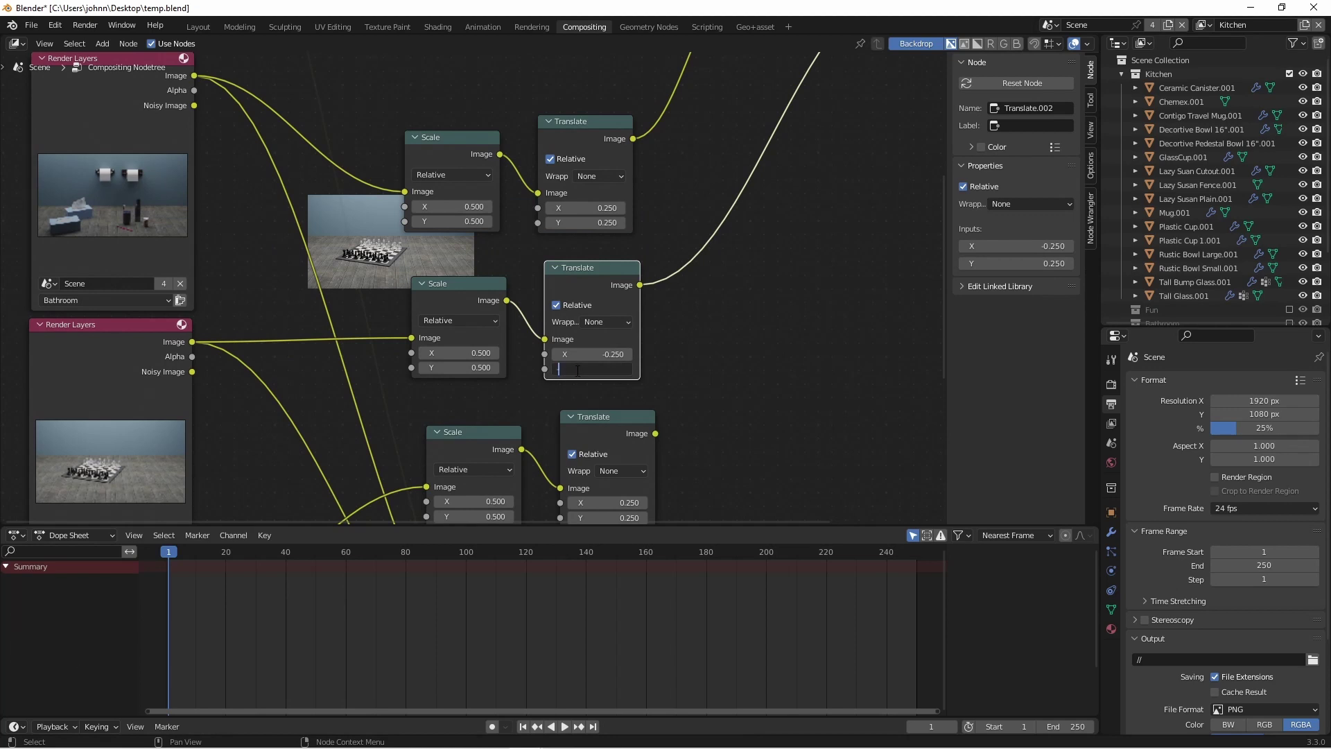
{"action": "key", "text": "Return"}
- Link the bottom Translate to the composite output and set its Y offset to -0.25
{"action": "scroll", "coordinate": [504, 448], "scroll_direction": "down", "scroll_amount": 2}
{"action": "left_click_drag", "start_coordinate": [503, 448], "coordinate": [684, 110]}
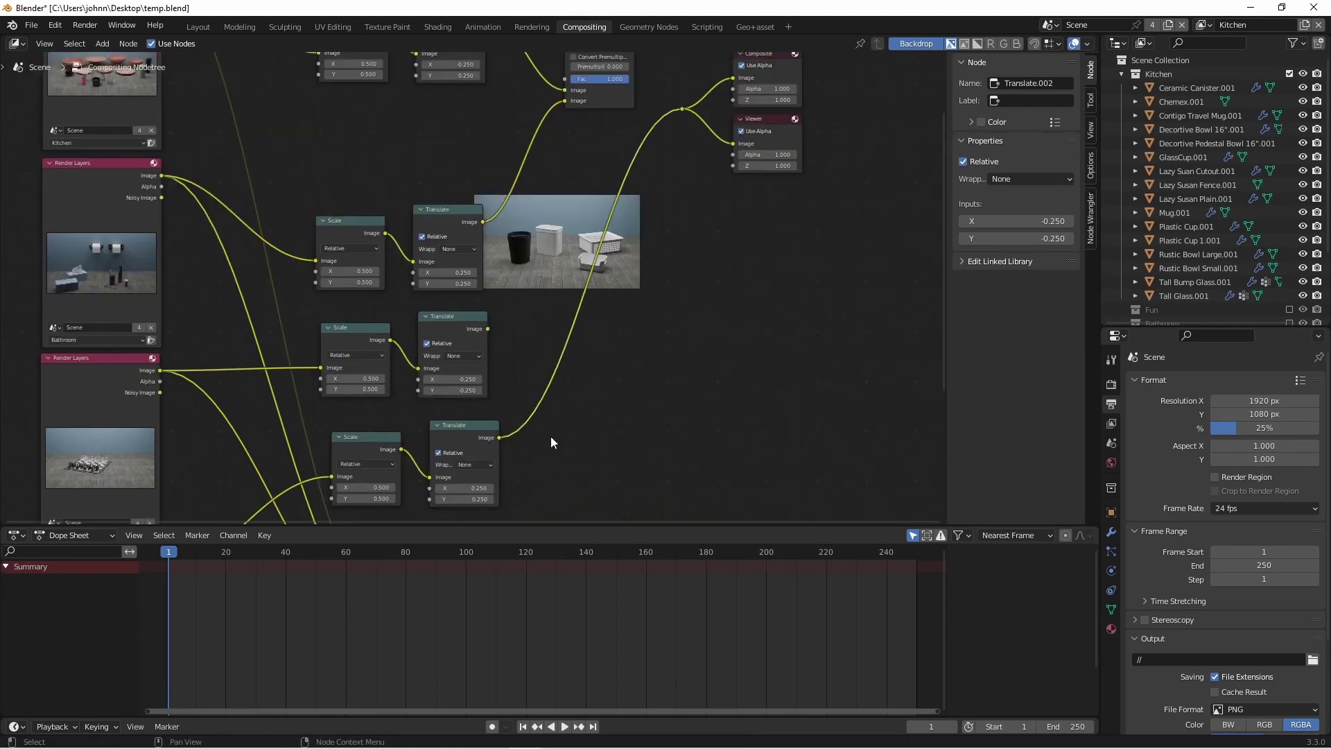
{"action": "middle_click_drag", "start_coordinate": [518, 424], "coordinate": [586, 321], "text": "shift"}
{"action": "scroll", "coordinate": [529, 356], "scroll_direction": "up", "scroll_amount": 2}
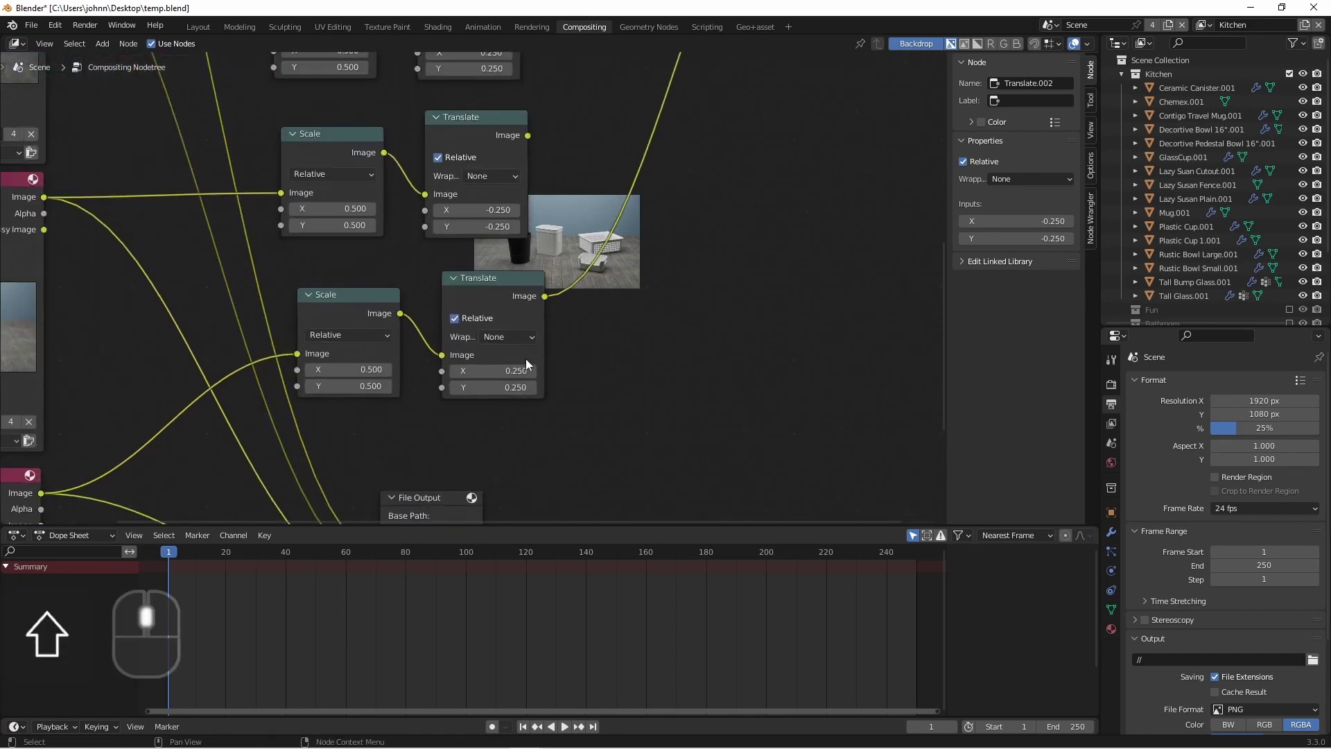
{"action": "left_click", "coordinate": [505, 388]}
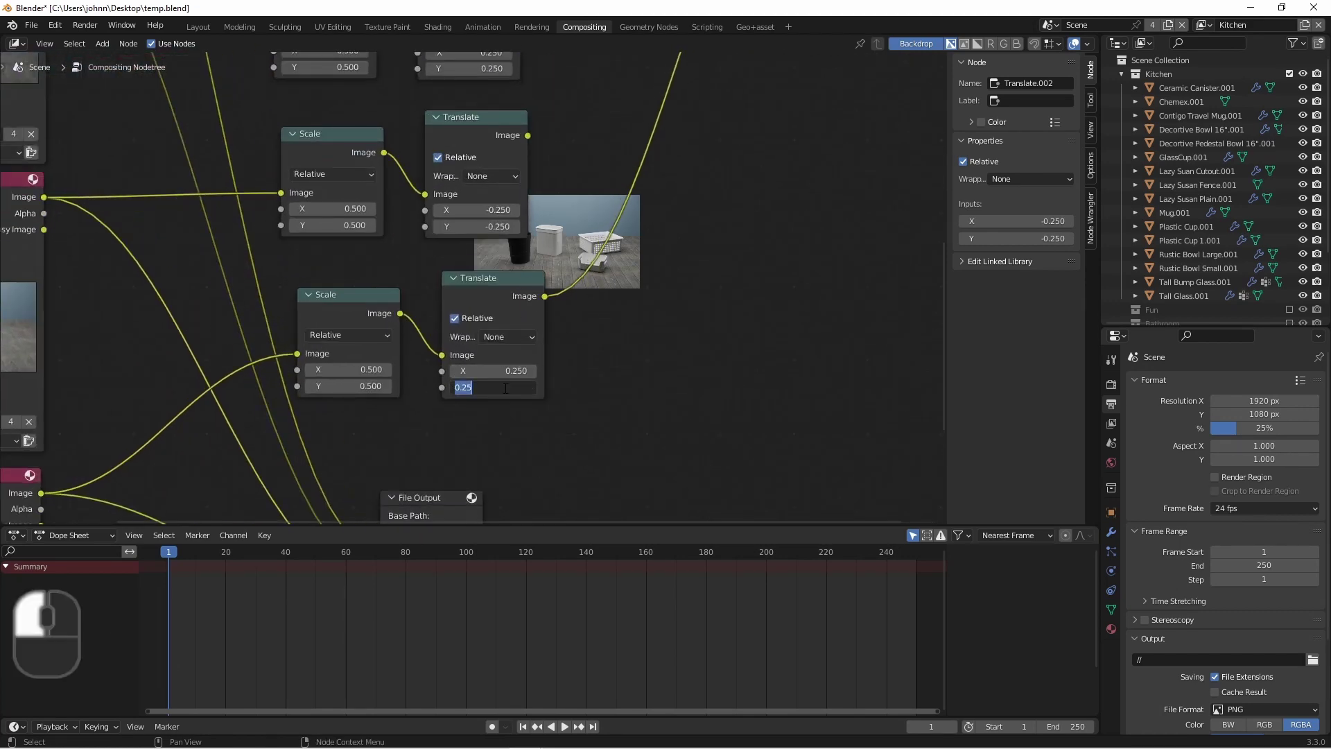
{"action": "type", "text": "-0.25"}
{"action": "key", "text": "Return"}
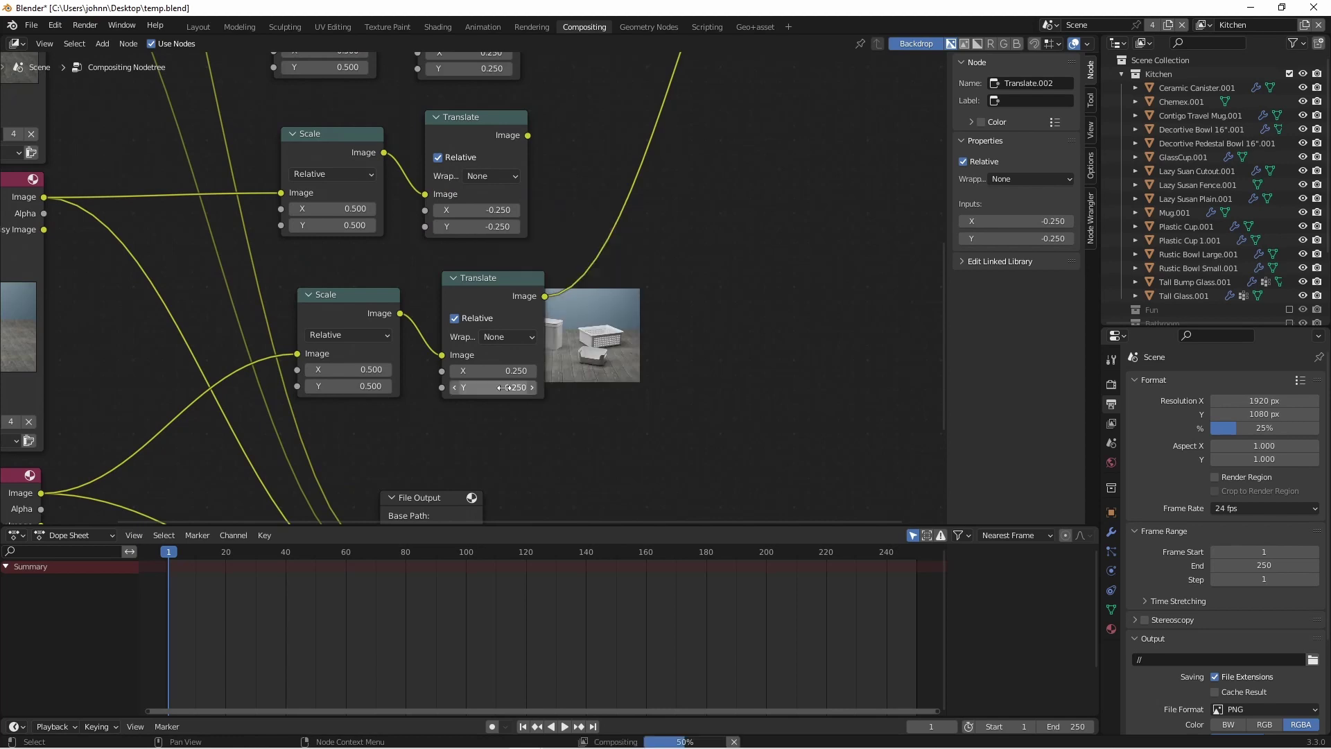
- Duplicate the Alpha Over node twice and link the remaining Translate outputs into the copies
{"action": "scroll", "coordinate": [505, 387], "scroll_direction": "down", "scroll_amount": 3}
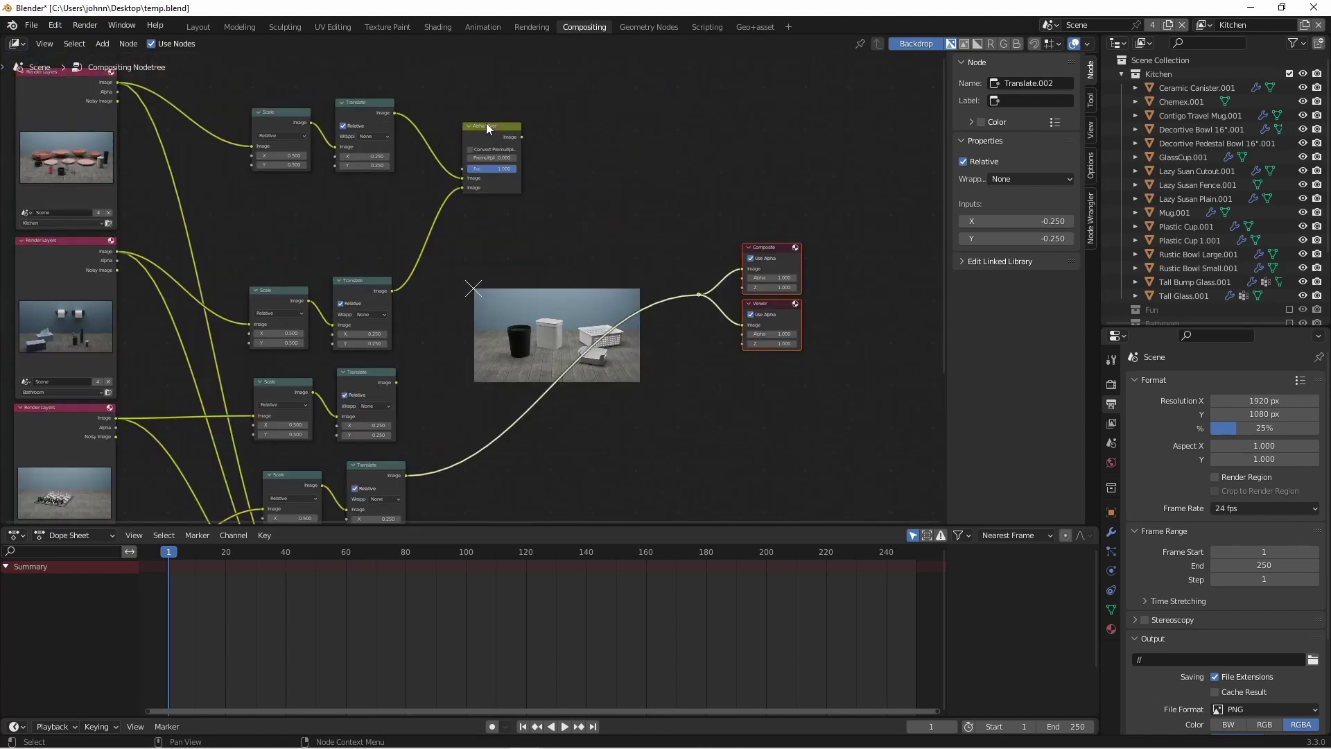
{"action": "key", "text": "shift+d"}
{"action": "key", "text": "x"}
{"action": "left_click", "coordinate": [576, 182]}
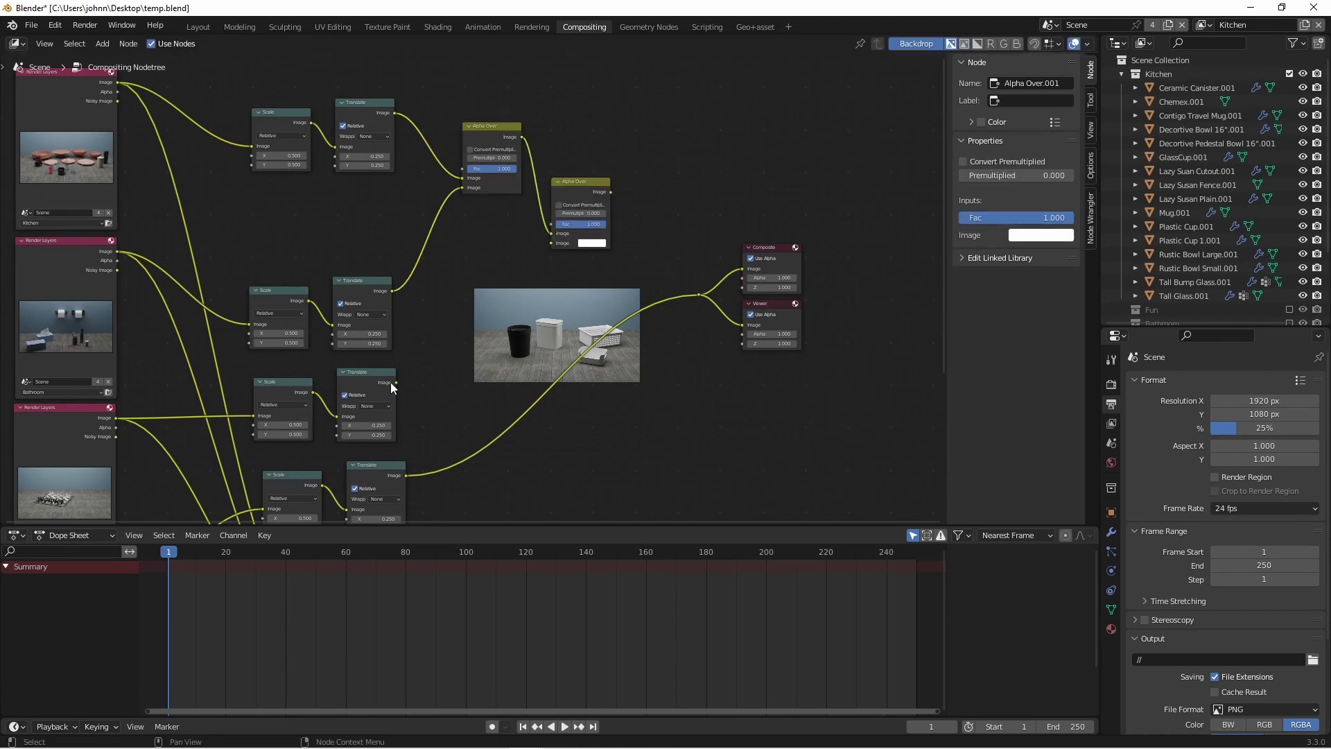
{"action": "left_click_drag", "start_coordinate": [396, 382], "coordinate": [552, 243]}
{"action": "key", "text": "shift+d"}
{"action": "left_click", "coordinate": [644, 316]}
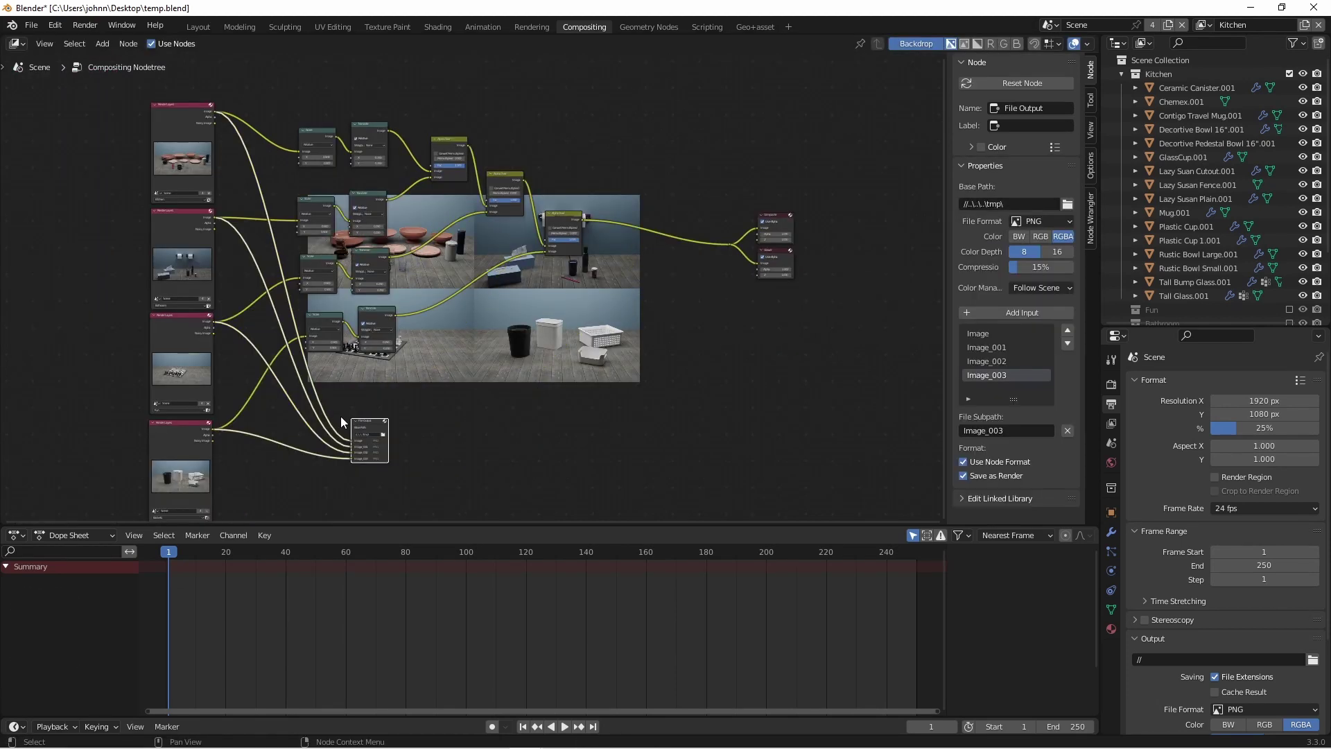
- Move the File Output node to a new position beside the tree
{"action": "scroll", "coordinate": [340, 415], "scroll_direction": "up", "scroll_amount": 4}
{"action": "scroll", "coordinate": [348, 418], "scroll_direction": "down", "scroll_amount": 1}
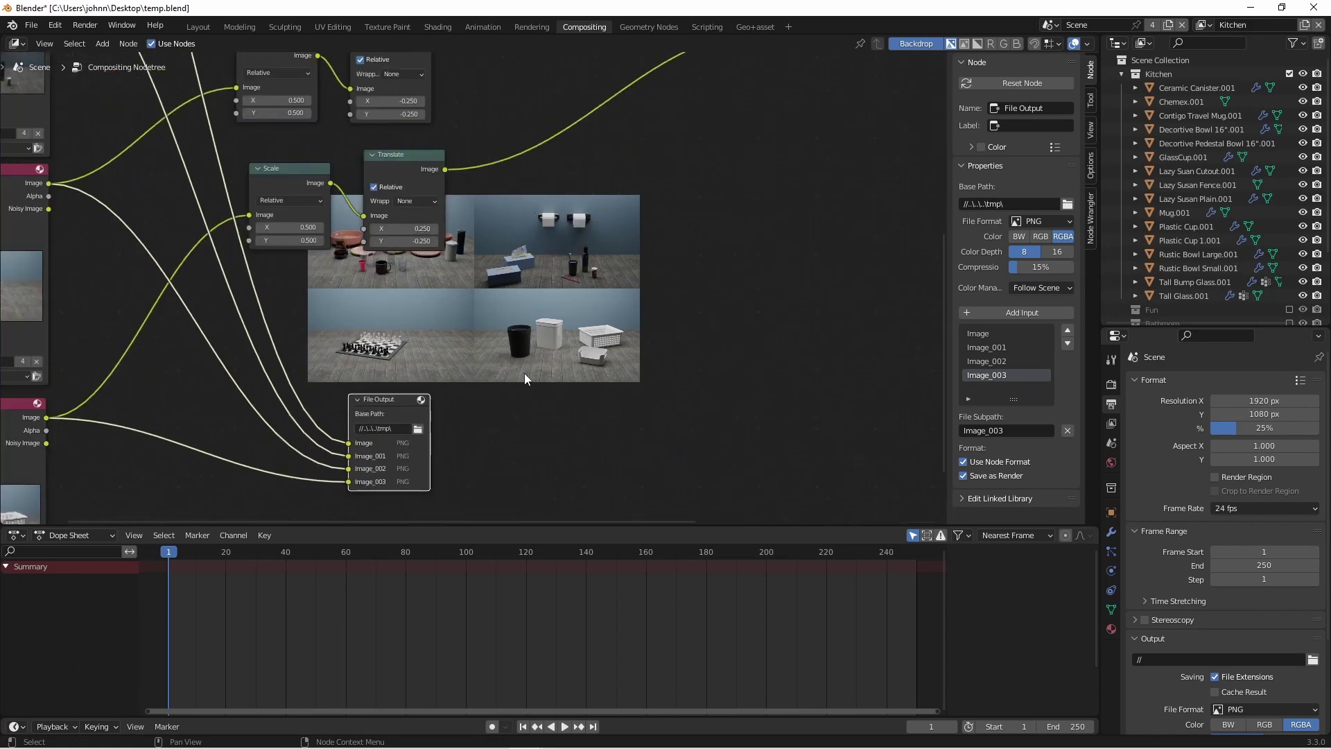
{"action": "scroll", "coordinate": [605, 487], "scroll_direction": "down", "scroll_amount": 2}
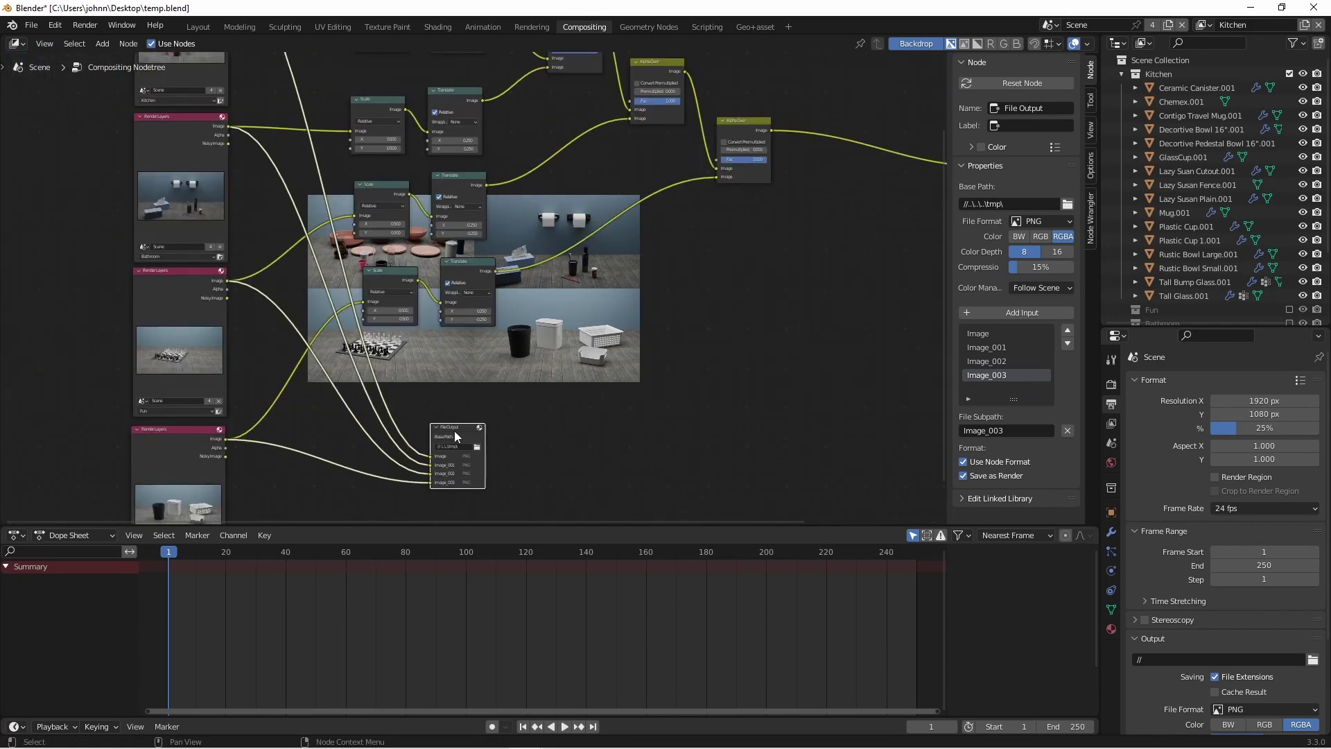
{"action": "key", "text": "g"}
{"action": "left_click", "coordinate": [860, 385]}
{"action": "middle_click_drag", "start_coordinate": [860, 385], "coordinate": [672, 388], "text": "shift"}
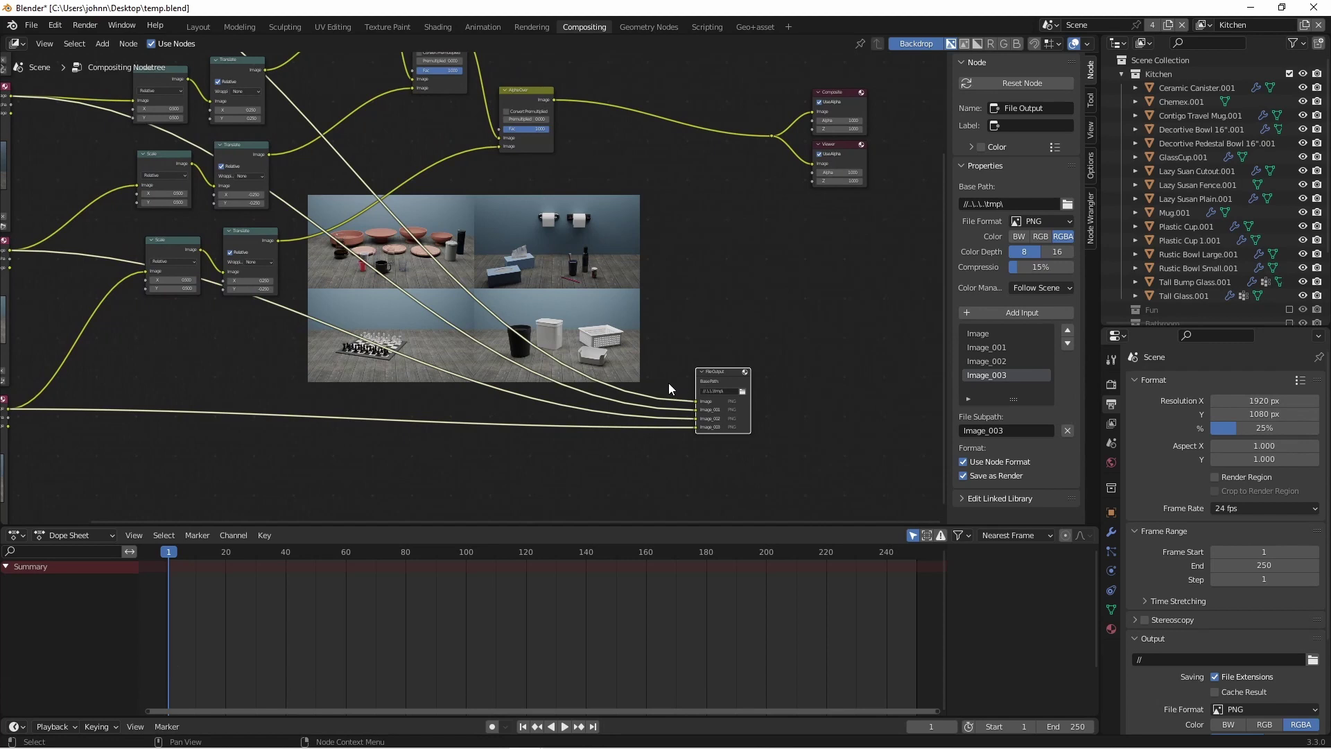
- Add reroute points on the four File Output links and move them far left
{"action": "key", "text": "shift"}
{"action": "right_click_drag", "start_coordinate": [672, 369], "coordinate": [677, 444], "text": "shift"}
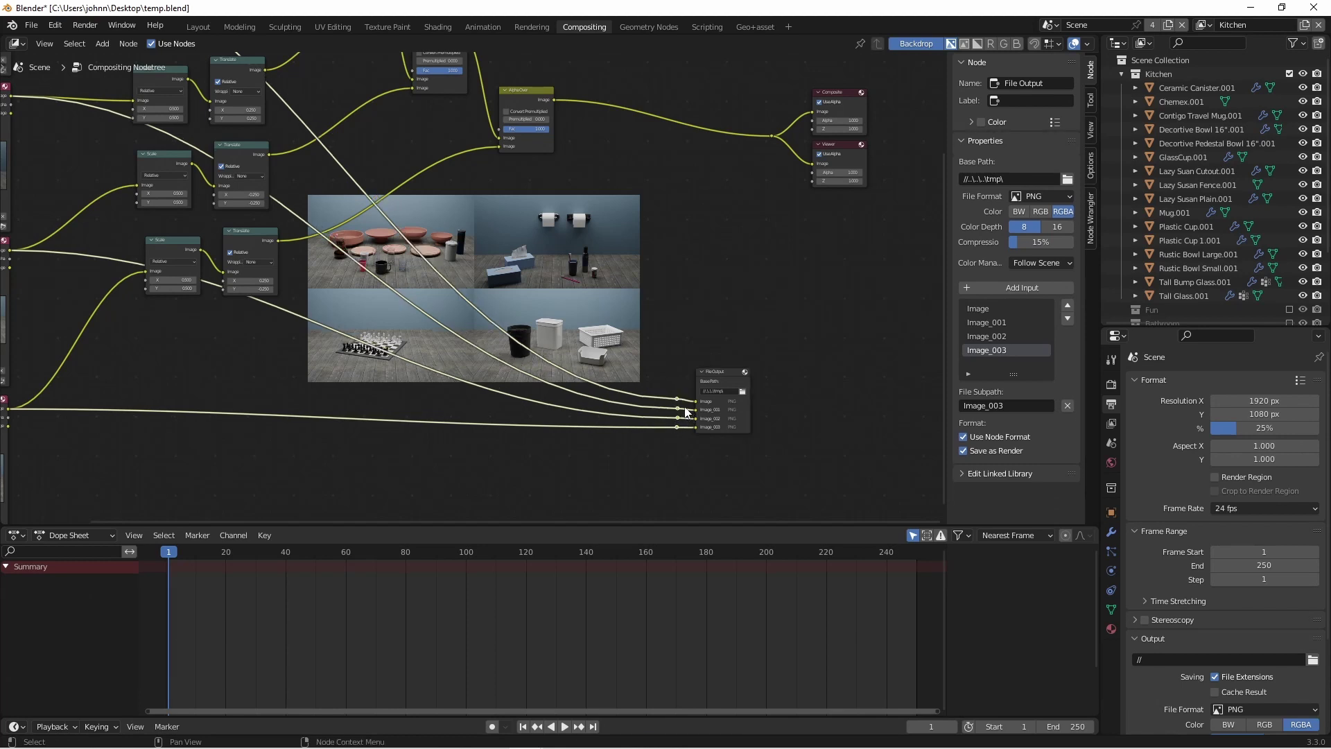
{"action": "key", "text": "g"}
{"action": "middle_click_drag", "start_coordinate": [684, 419], "coordinate": [139, 426]}
{"action": "left_click", "coordinate": [139, 426]}
- Add a fifth File Output input and link Alpha Over.002 into Image_004
{"action": "left_click", "coordinate": [721, 378]}
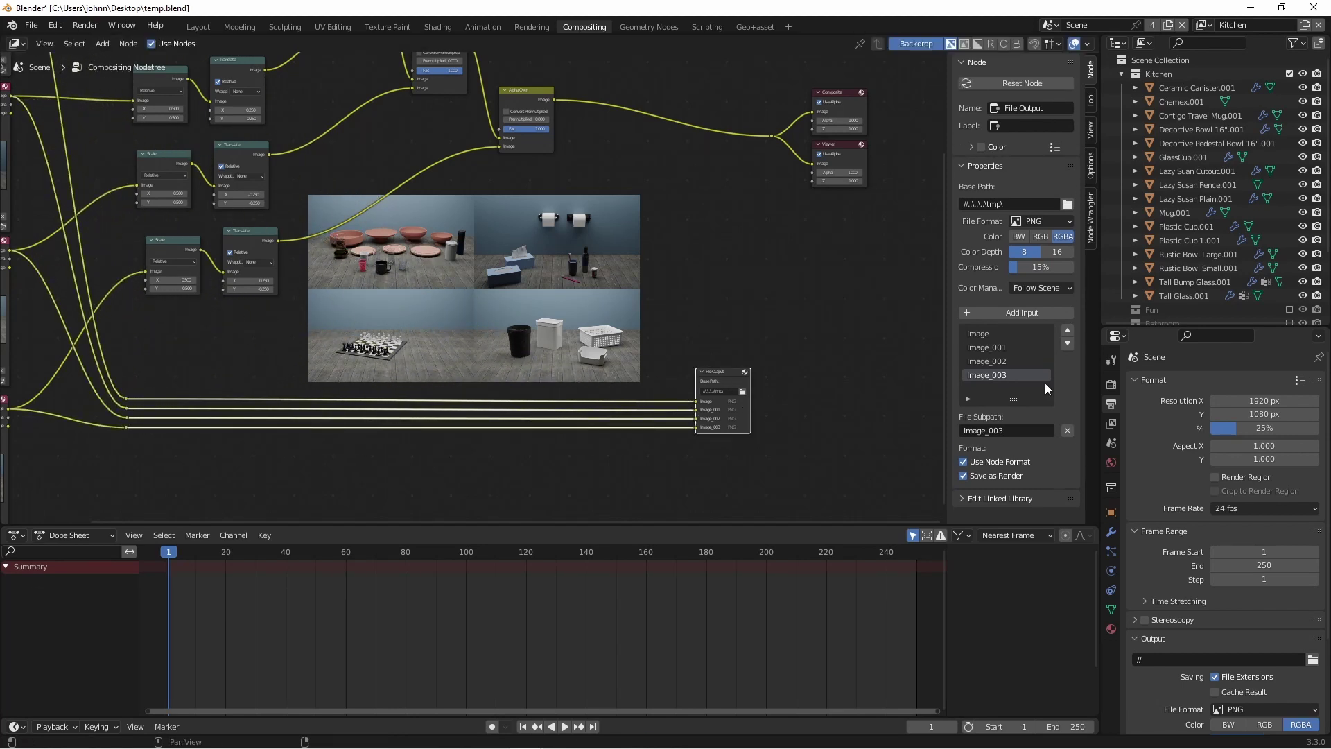
{"action": "left_click", "coordinate": [1023, 313]}
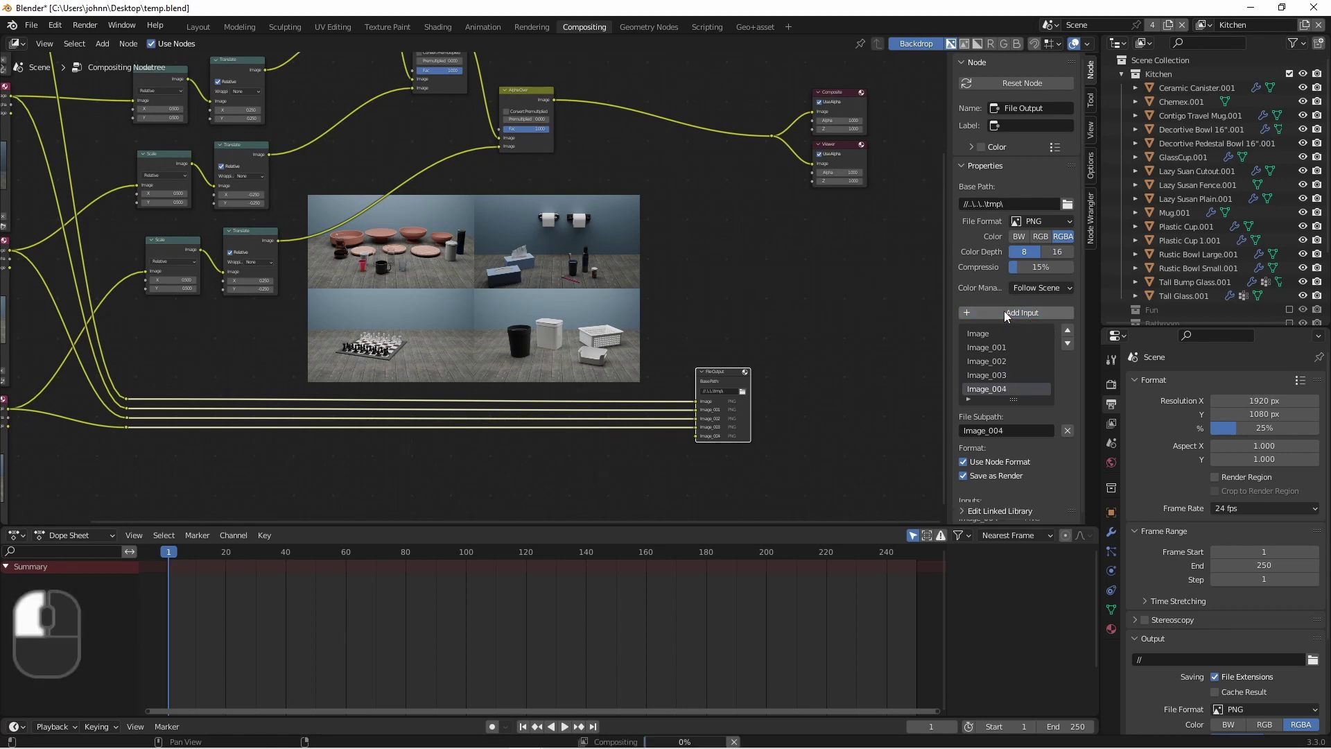
{"action": "left_click_drag", "start_coordinate": [554, 100], "coordinate": [693, 438]}
{"action": "key", "text": "Home"}
- Delete the four previously saved render images from the output folder
{"action": "left_click", "coordinate": [713, 327]}
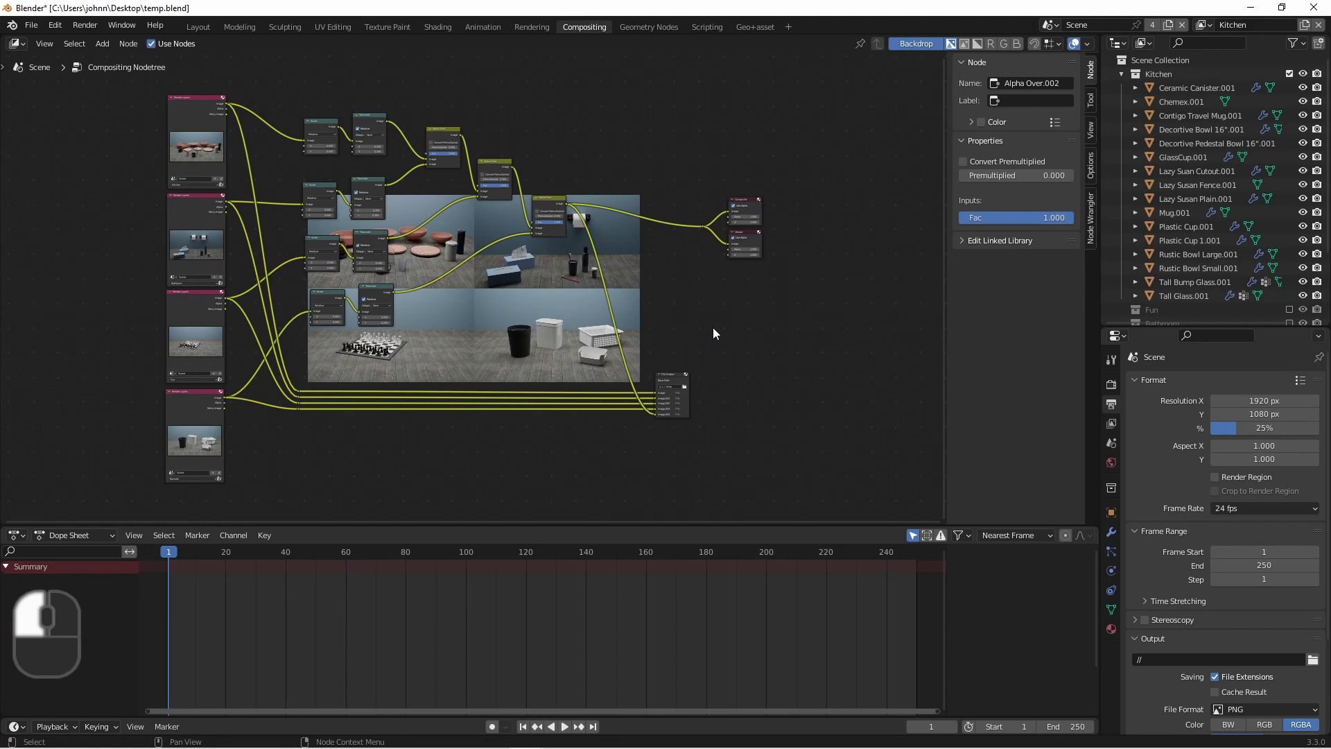
{"action": "key", "text": "alt+Tab"}
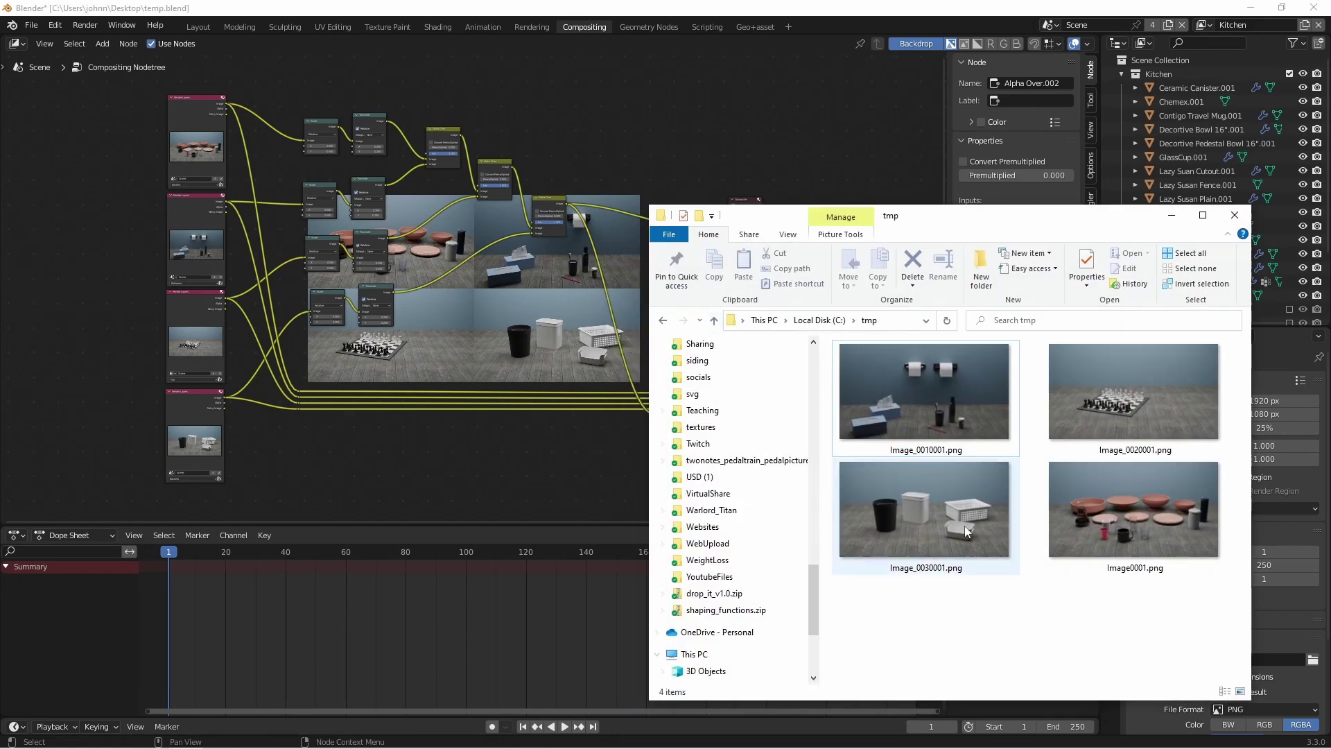
{"action": "left_click_drag", "start_coordinate": [1228, 648], "coordinate": [913, 407]}
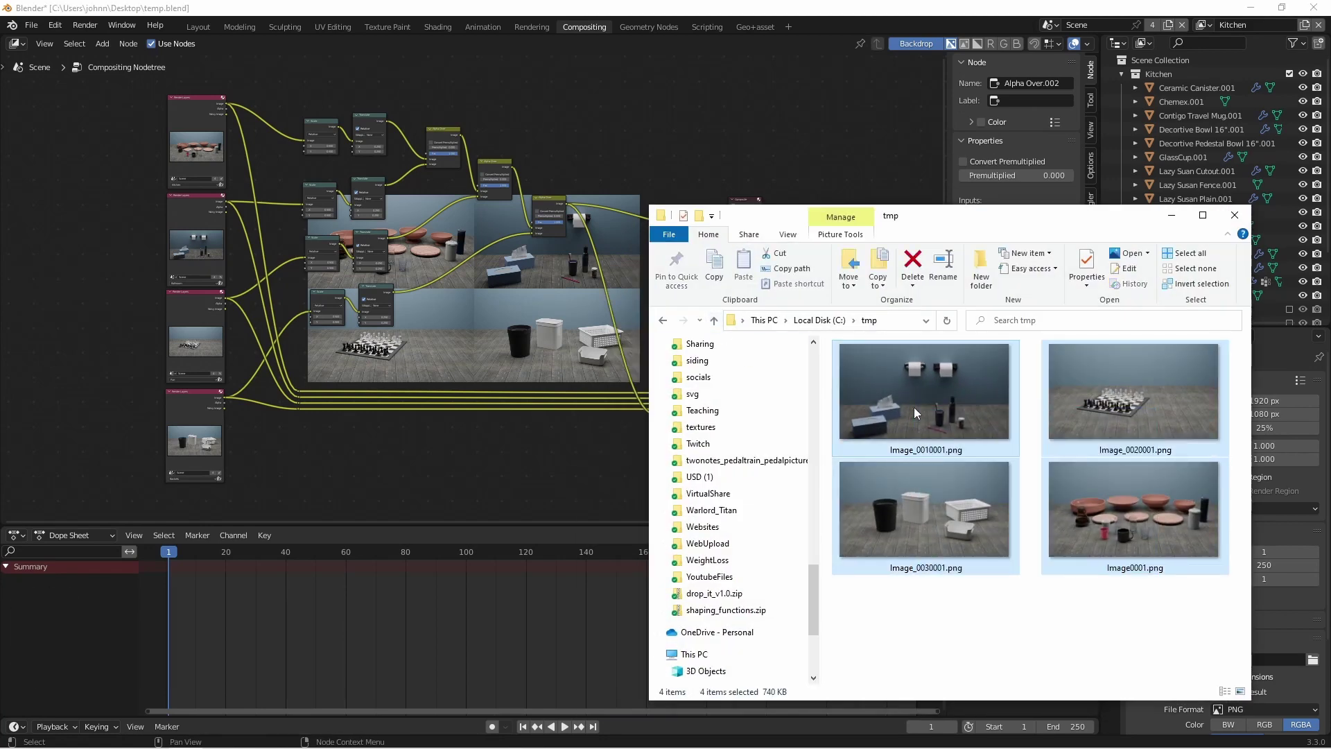
{"action": "key", "text": "Delete"}
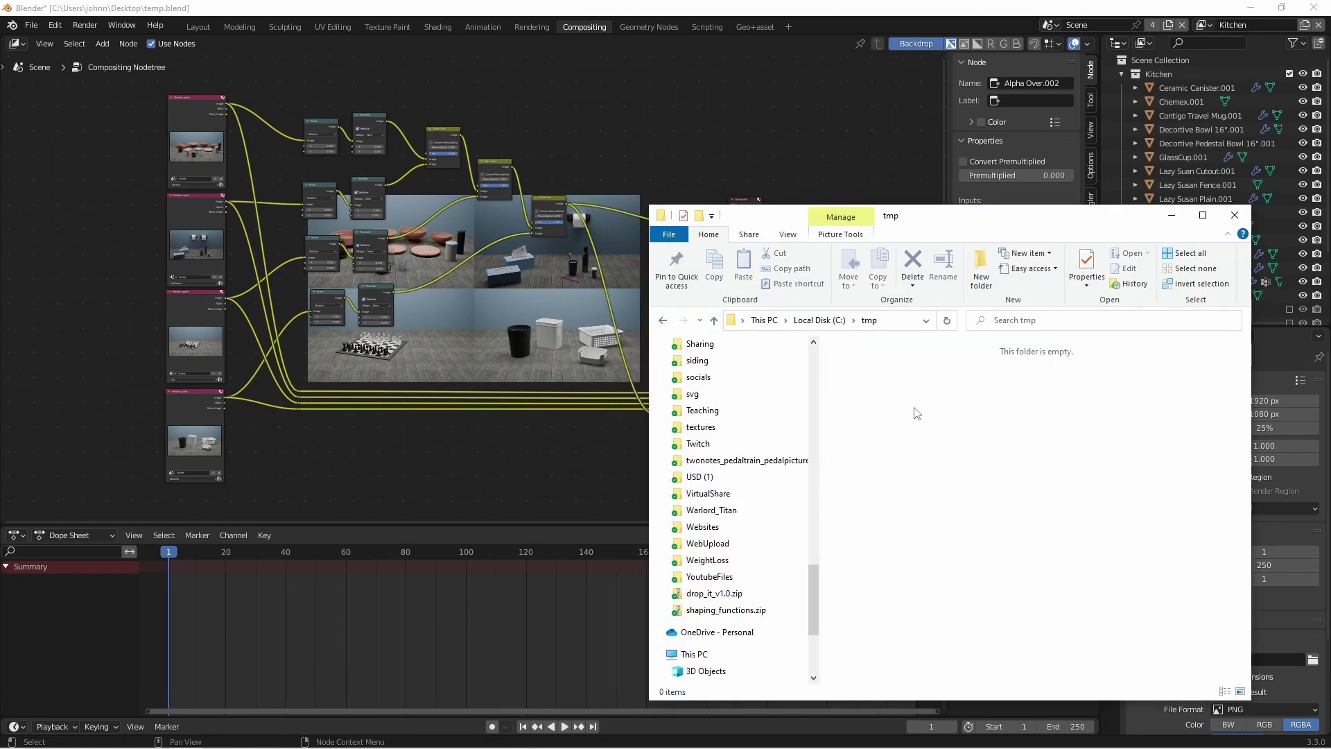
- Maximize File Explorer and open Image_0040001.png in C:\tmp to view the grid
{"action": "left_click", "coordinate": [784, 129]}
{"action": "key", "text": "alt+Tab"}
{"action": "left_click_drag", "start_coordinate": [991, 232], "coordinate": [854, 201]}
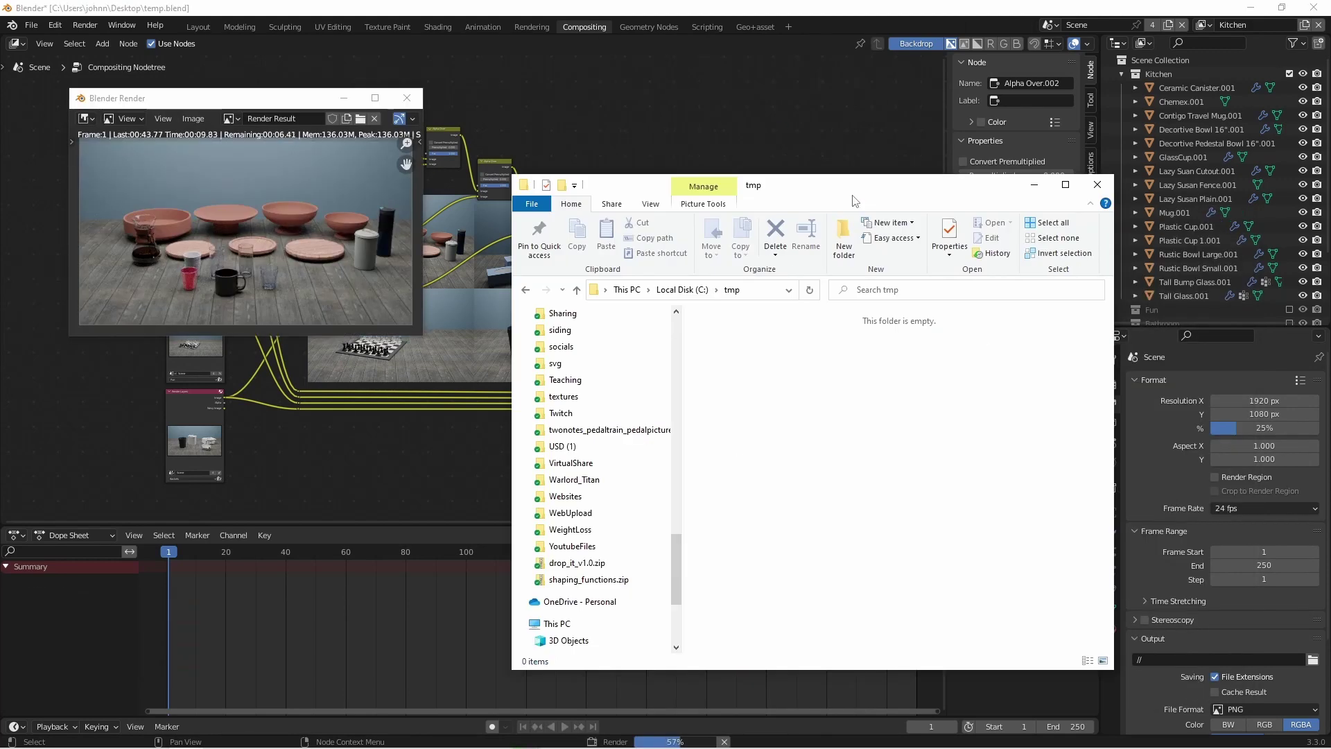
{"action": "double_click", "coordinate": [854, 201]}
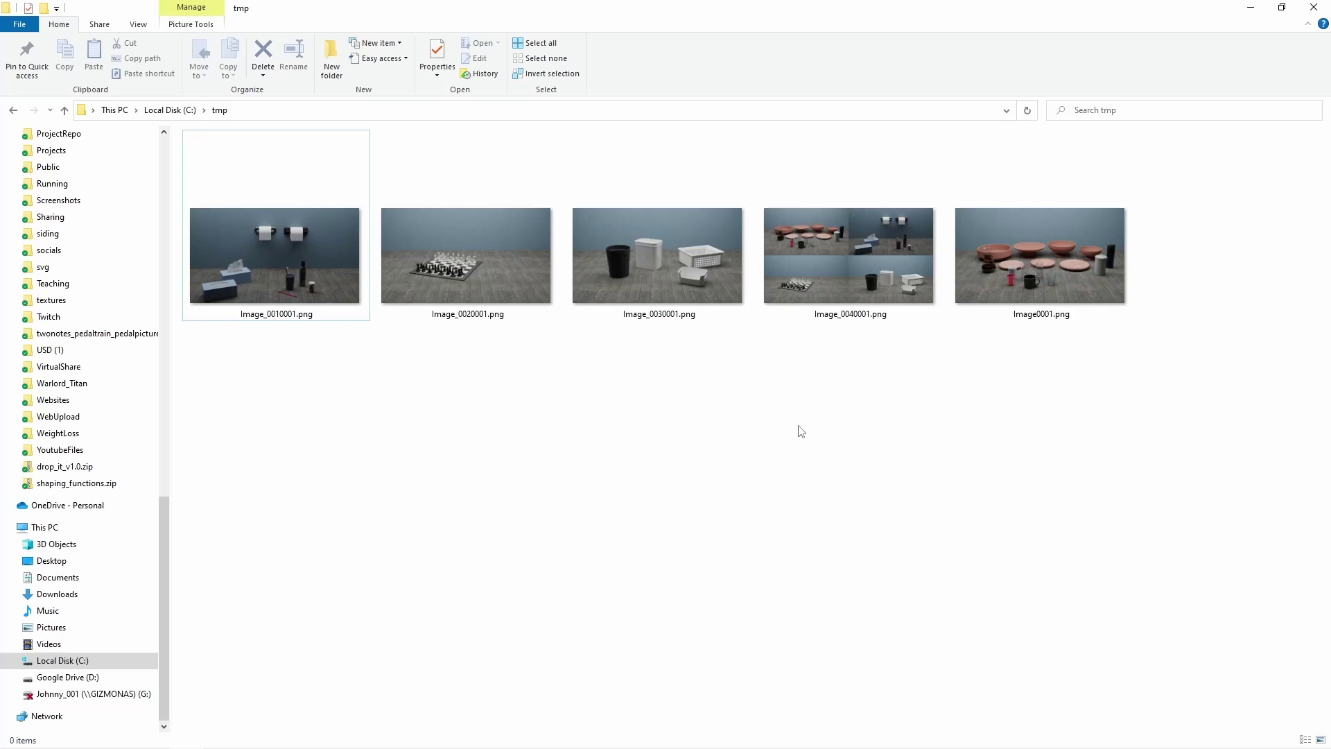
{"action": "double_click", "coordinate": [892, 264]}
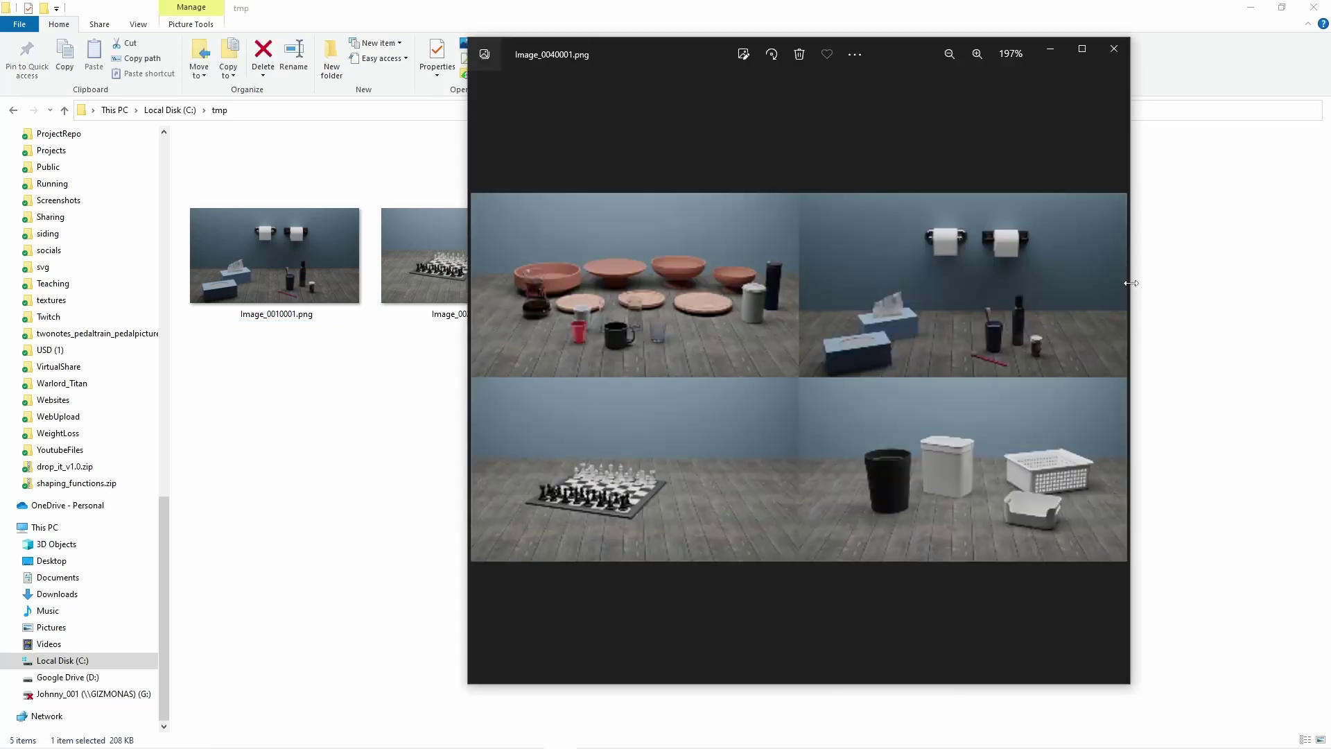
- Box-select the Scale, Translate and Alpha Over nodes and group them with Ctrl+G
{"action": "left_click", "coordinate": [1113, 49]}
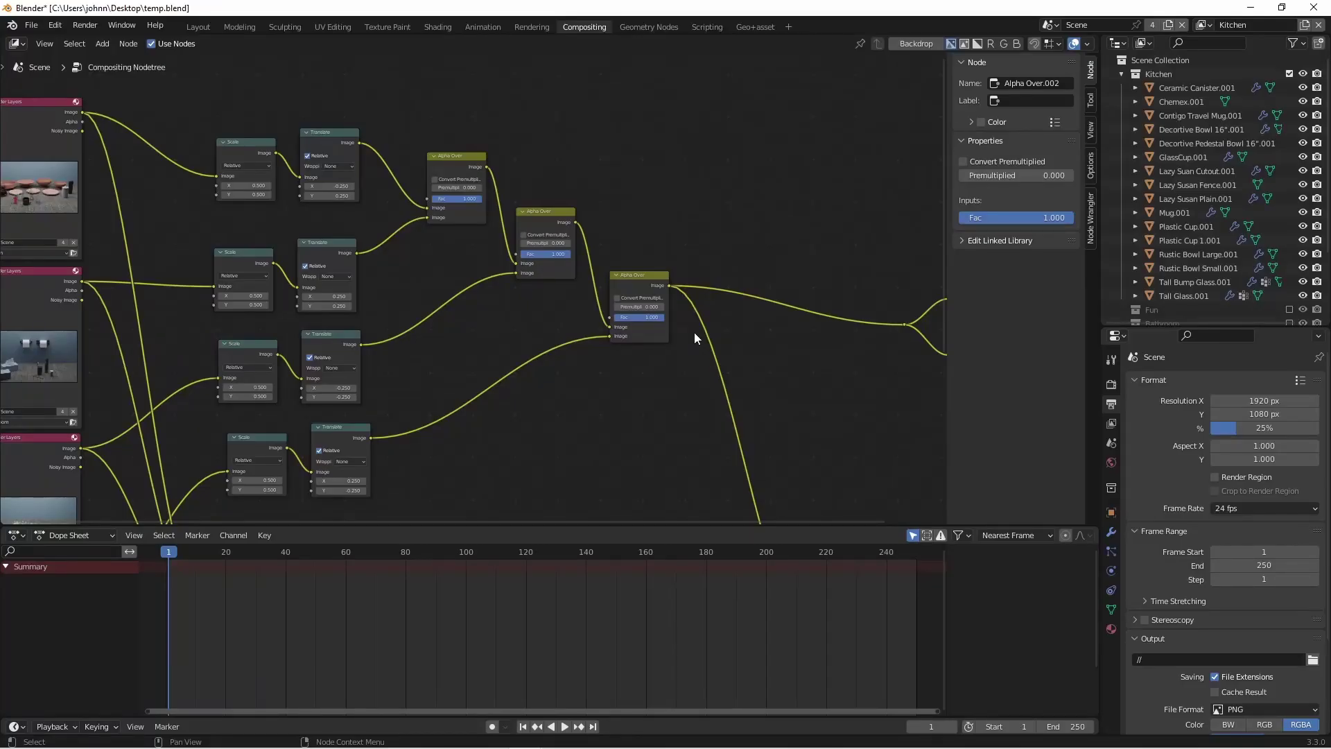
{"action": "right_click_drag", "start_coordinate": [693, 331], "coordinate": [712, 284], "text": "shift"}
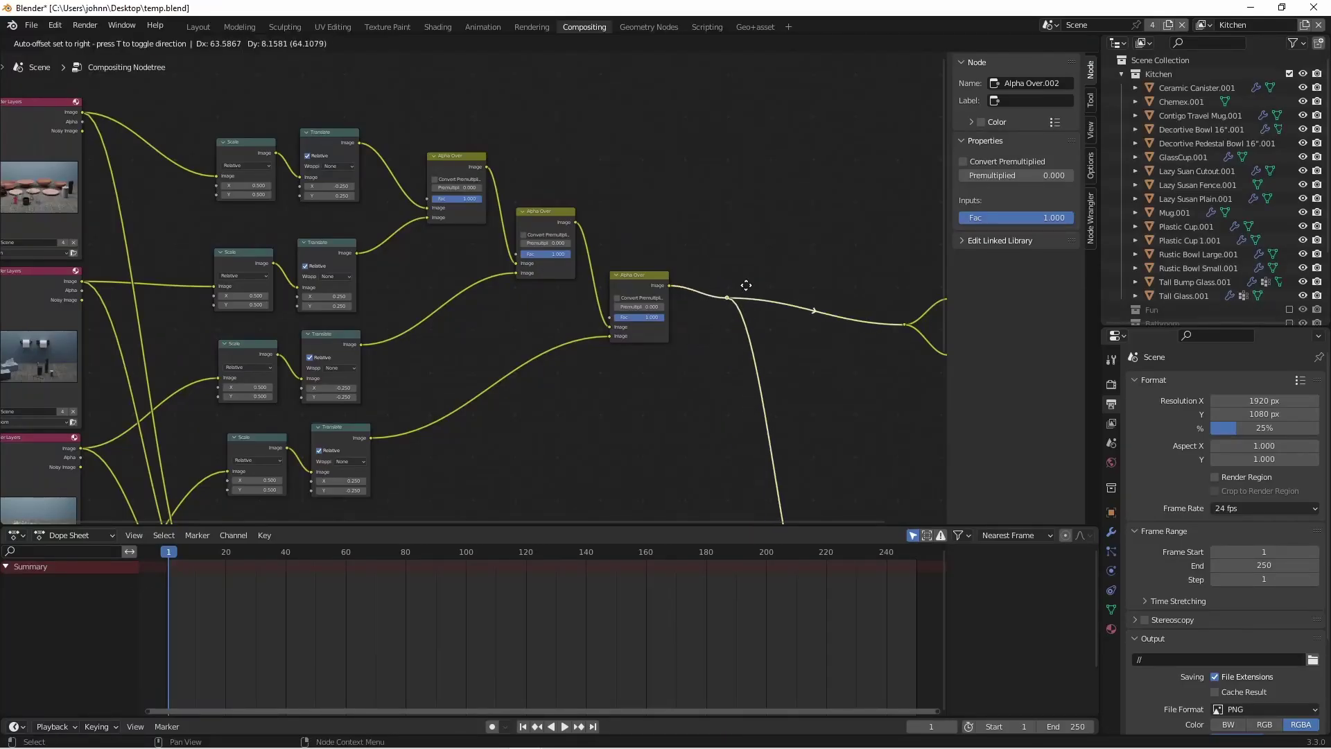
{"action": "middle_click_drag", "start_coordinate": [489, 403], "coordinate": [570, 381]}
{"action": "left_click_drag", "start_coordinate": [261, 68], "coordinate": [775, 500]}
{"action": "scroll", "coordinate": [714, 451], "scroll_direction": "down", "scroll_amount": 2}
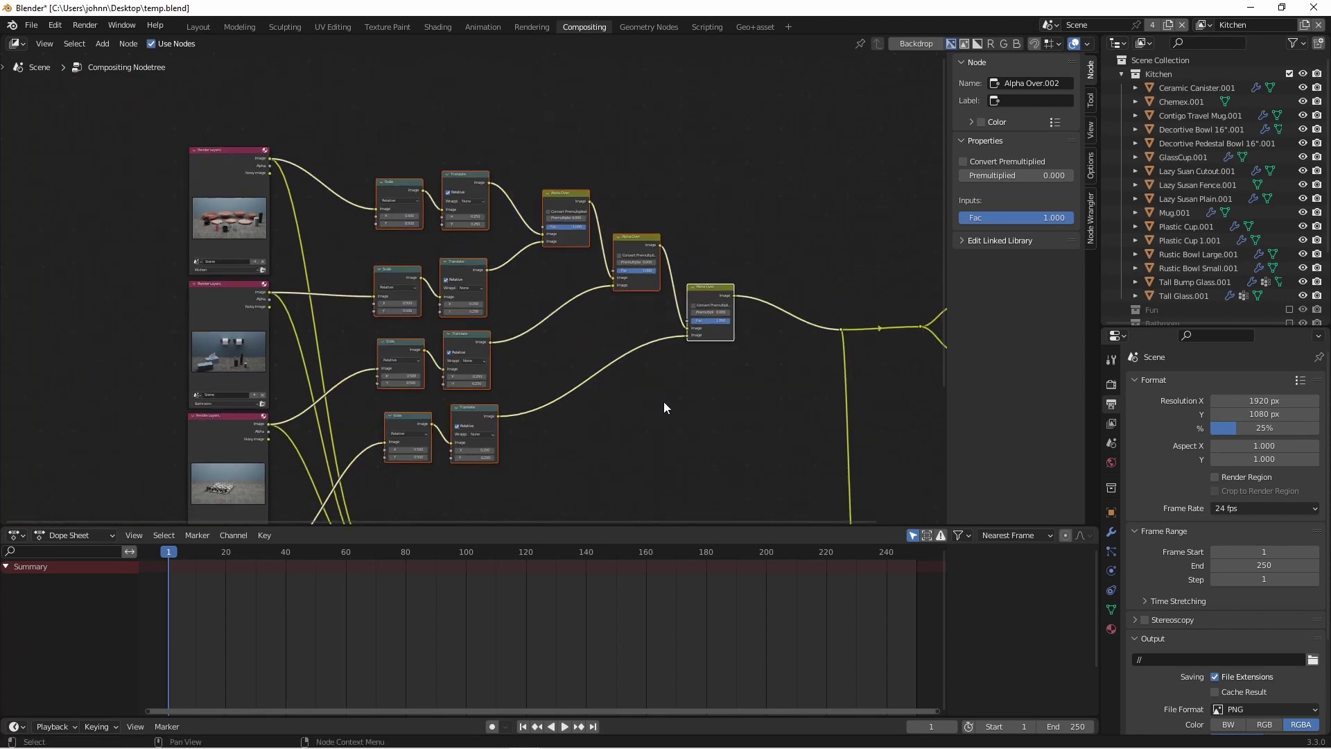
{"action": "key", "text": "ctrl"}
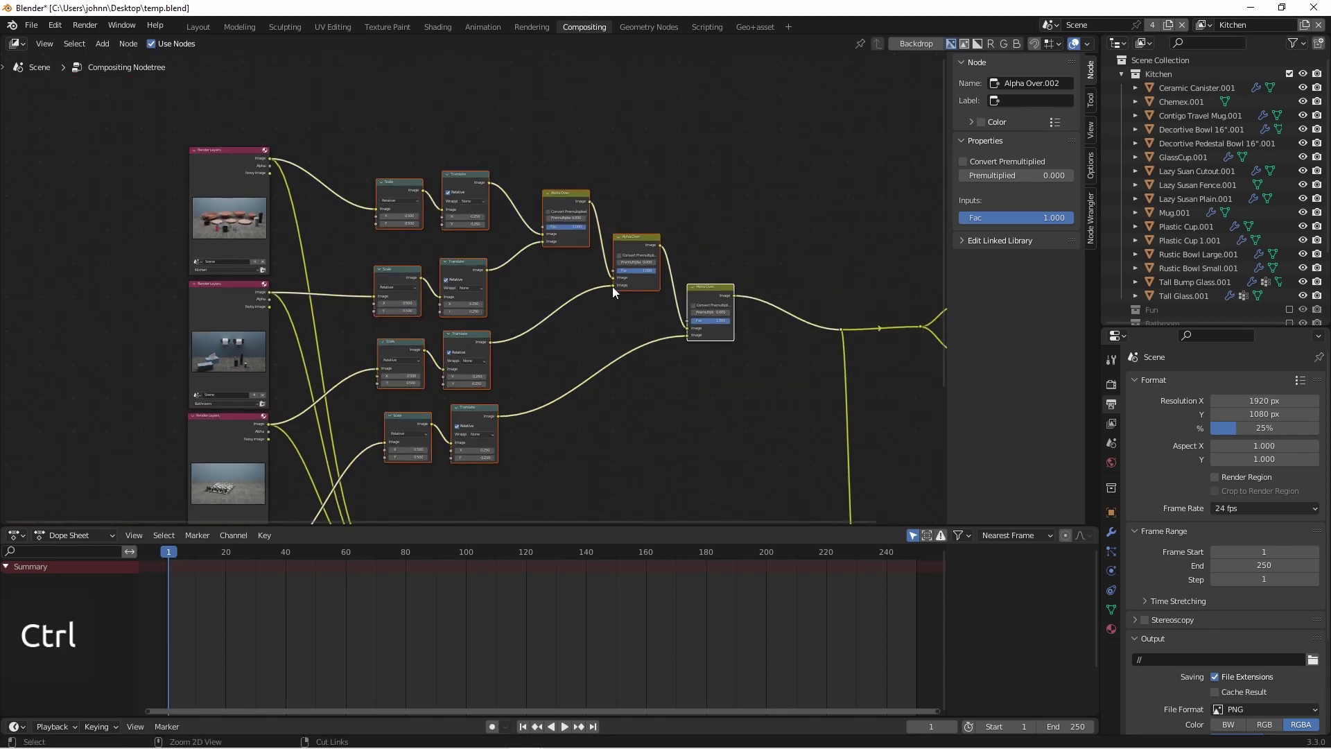
{"action": "key", "text": "ctrl+g"}
{"action": "middle_click_drag", "start_coordinate": [538, 201], "coordinate": [517, 244], "text": "shift"}
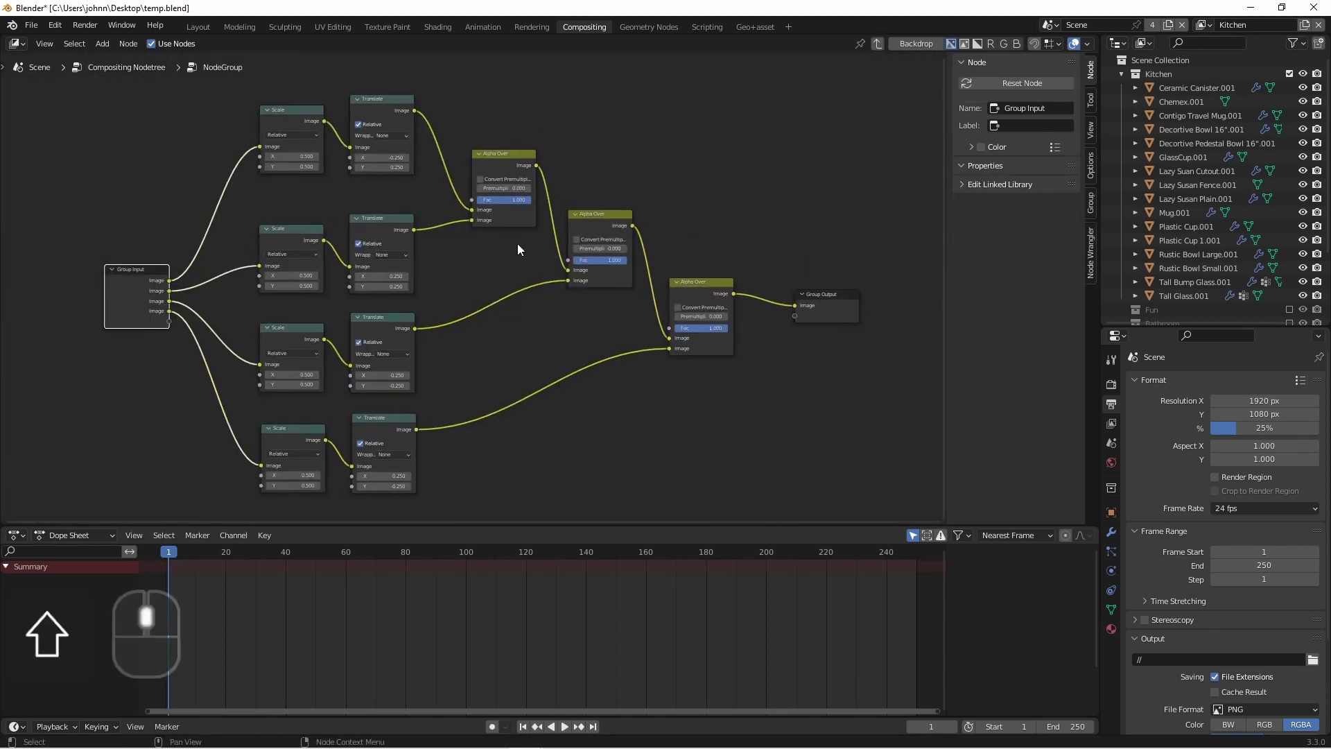
- Rename the group inputs to Top Left, Top Right, Bottom Left and Bottom Right, then exit the group
{"action": "left_click", "coordinate": [1092, 205]}
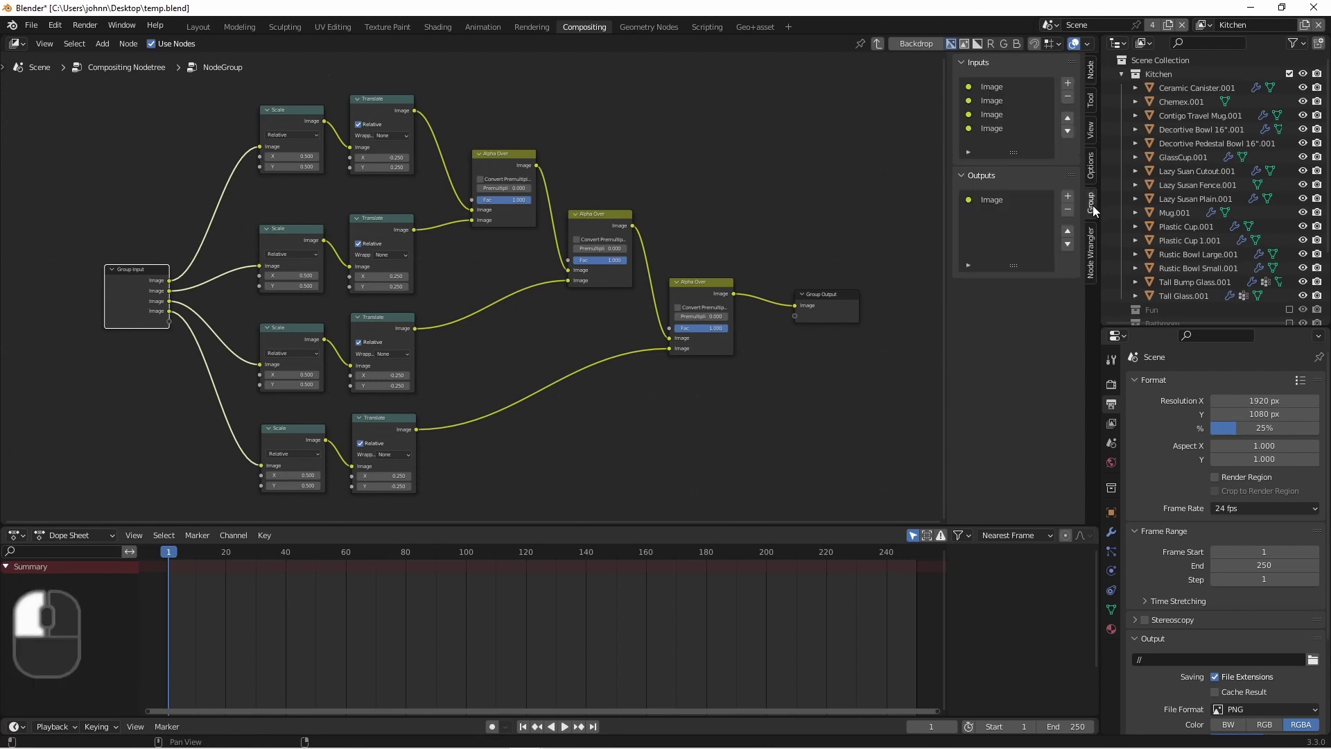
{"action": "double_click", "coordinate": [991, 87]}
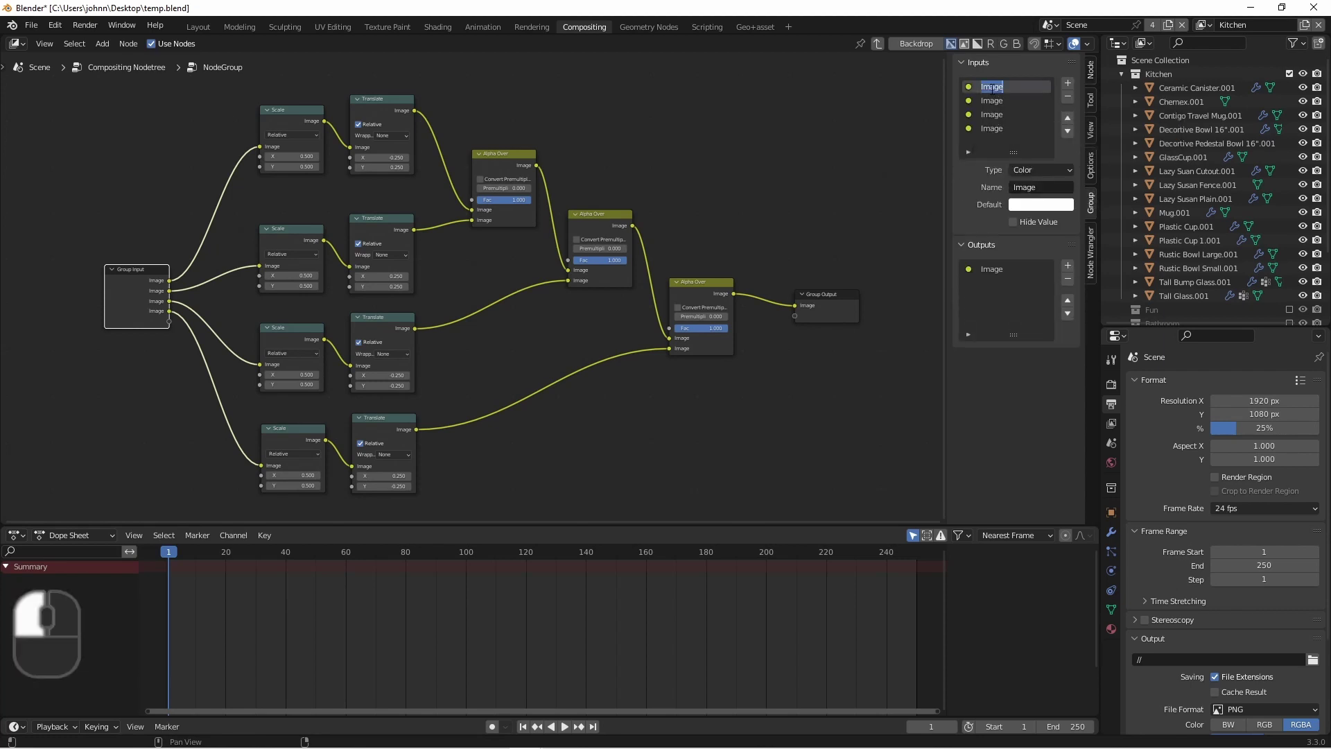
{"action": "type", "text": "Top Left"}
{"action": "double_click", "coordinate": [991, 101]}
{"action": "type", "text": "Top Right"}
{"action": "double_click", "coordinate": [992, 115]}
{"action": "type", "text": "Bottom Left"}
{"action": "key", "text": "Return"}
{"action": "double_click", "coordinate": [991, 129]}
{"action": "type", "text": "Bottom Right"}
{"action": "key", "text": "Return"}
{"action": "key", "text": "Tab"}
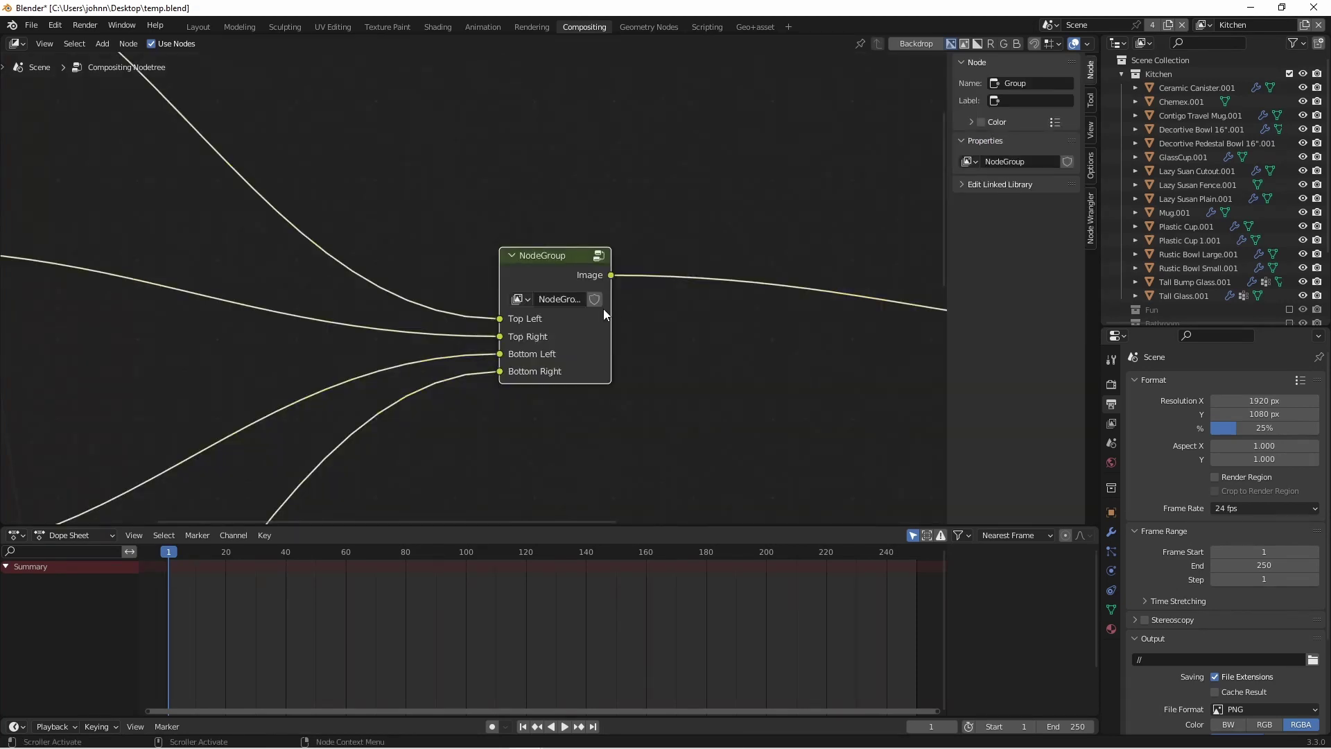
- Name the node group '4 Up Render' and choose Mark as Asset from its name field
{"action": "double_click", "coordinate": [554, 302]}
{"action": "type", "text": "4 Up Render"}
{"action": "key", "text": "Return"}
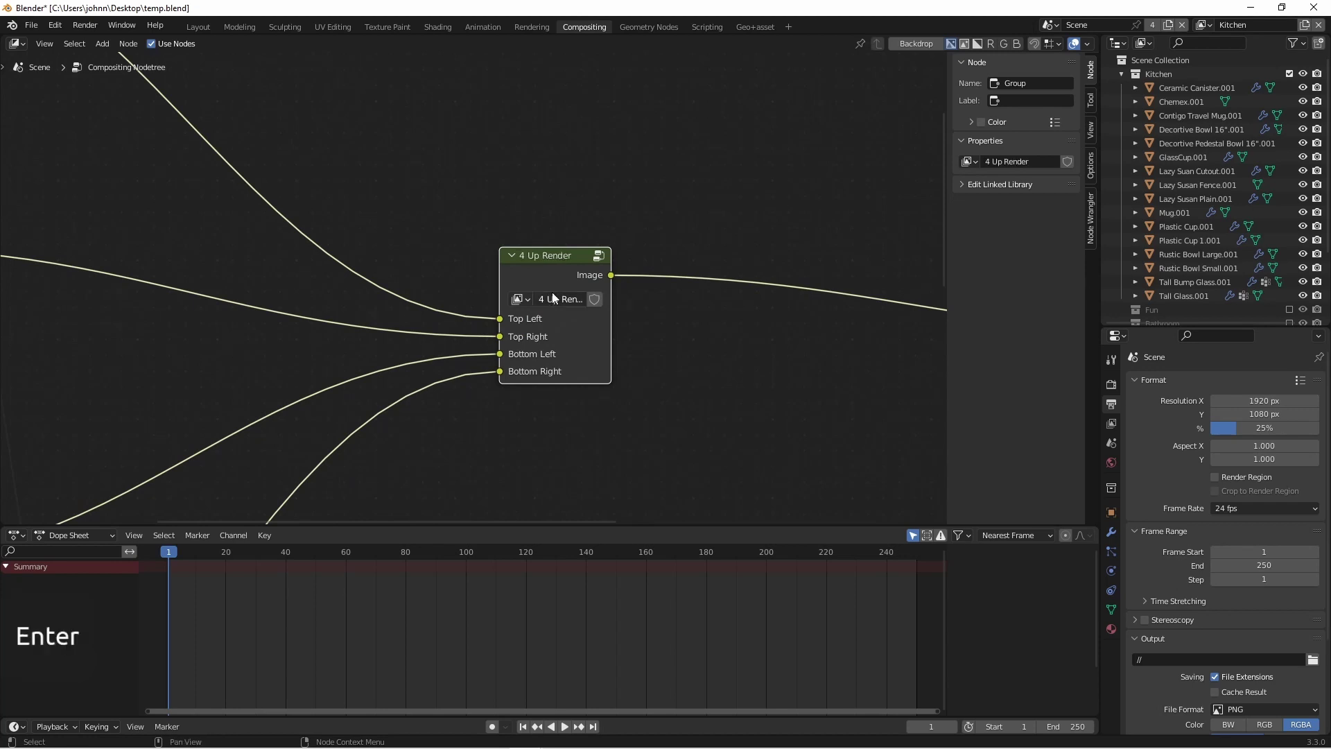
{"action": "scroll", "coordinate": [552, 299], "scroll_direction": "up", "scroll_amount": 3}
{"action": "right_click", "coordinate": [532, 161]}
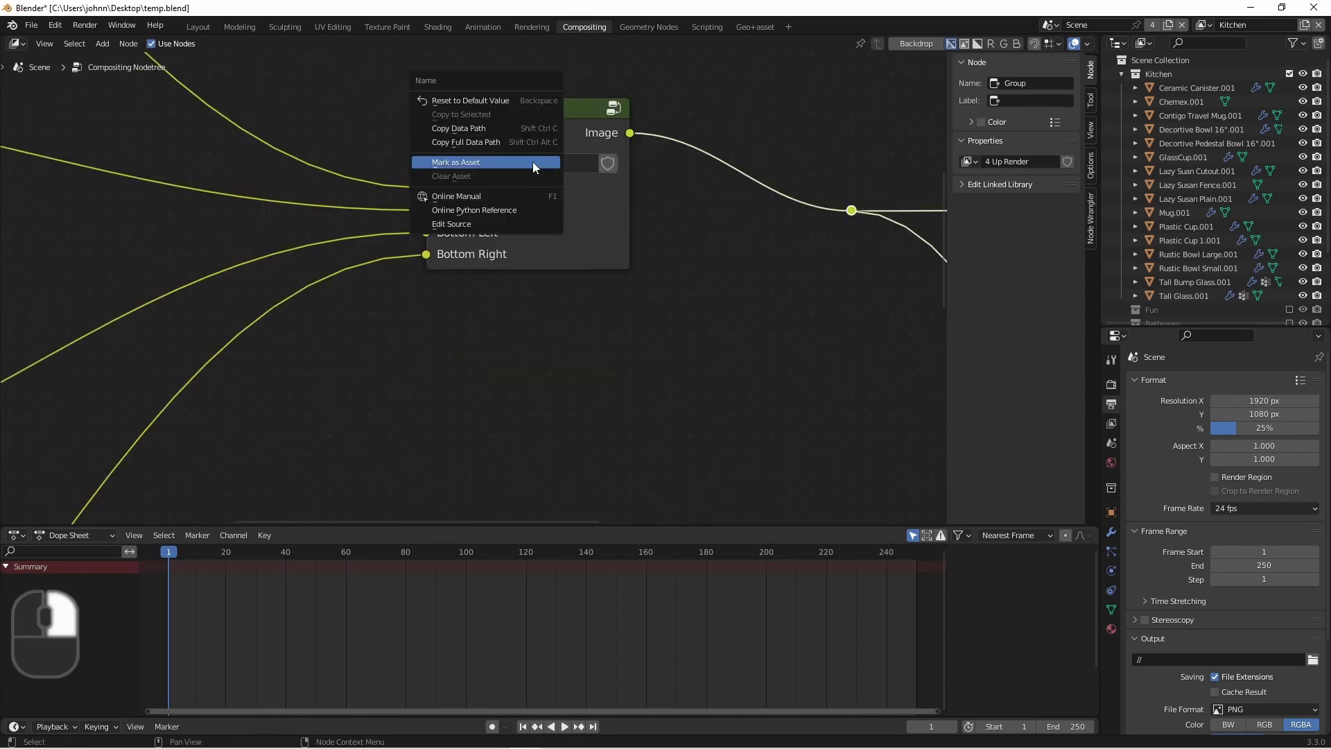
{"action": "left_click", "coordinate": [533, 160]}
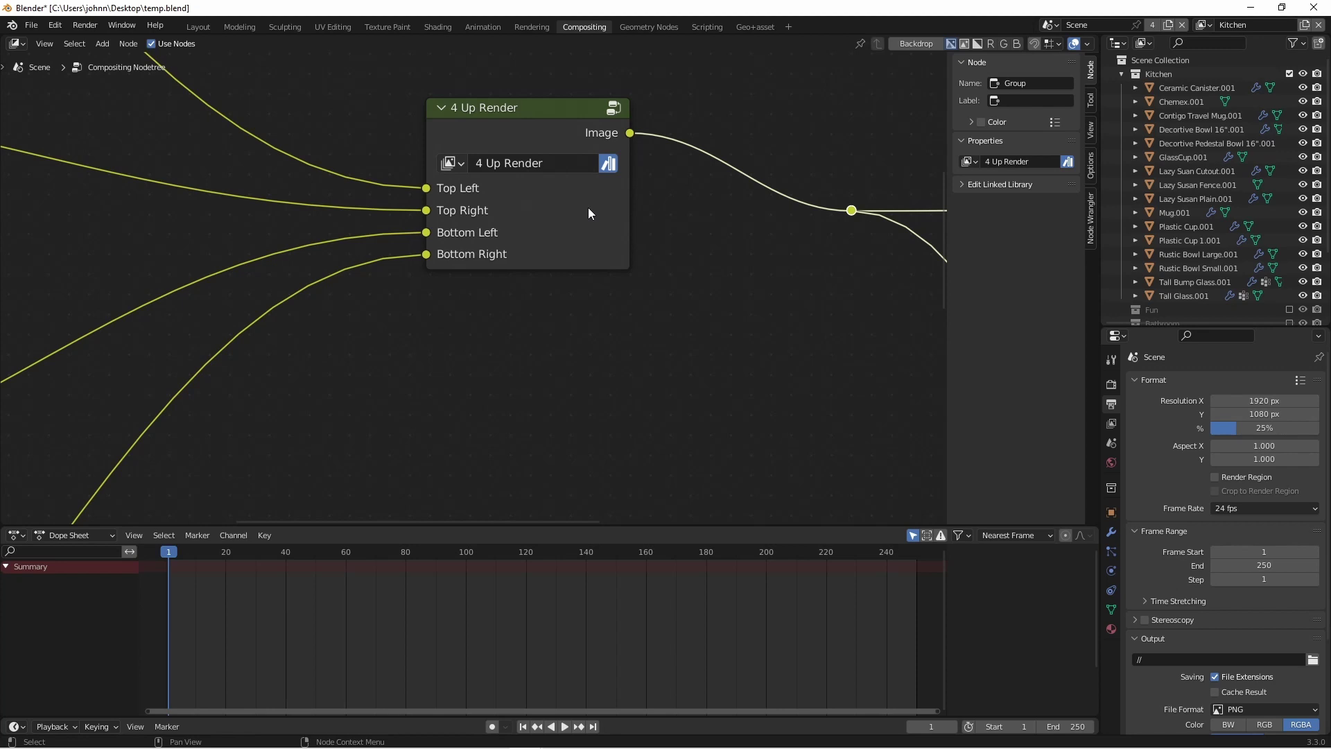
{"action": "key", "text": "Home"}
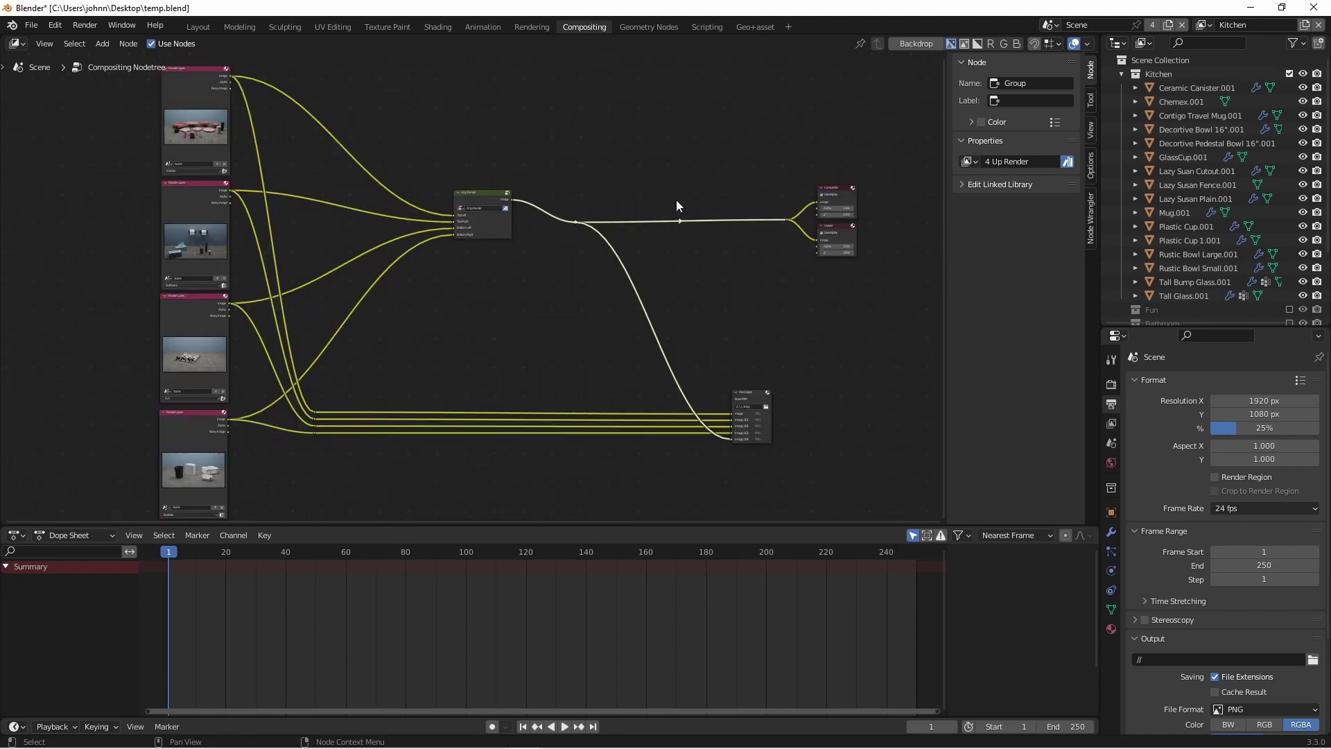
- Drag the 4 Up Render node up and to the left
{"action": "left_click_drag", "start_coordinate": [483, 212], "coordinate": [339, 161]}
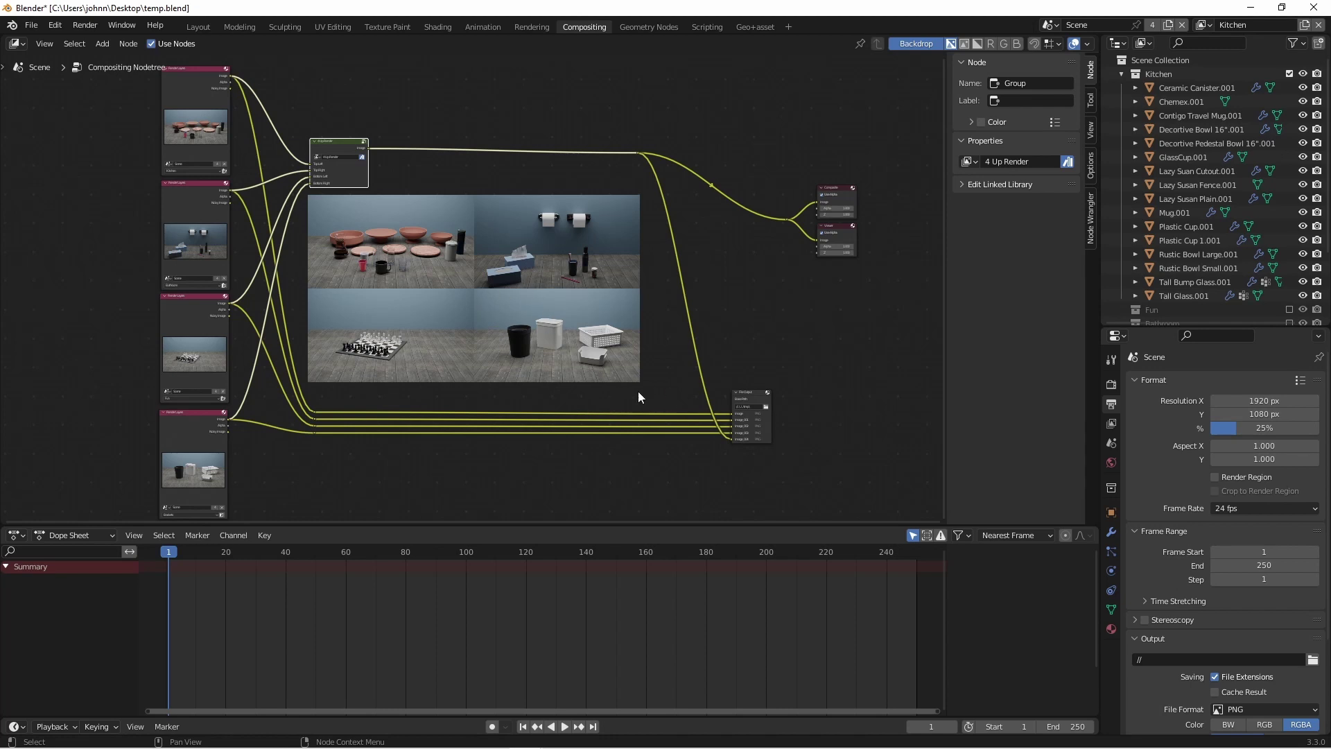
- Set Resolution X to 1080 px, render with F12, and close the render window
{"action": "left_click", "coordinate": [1252, 400]}
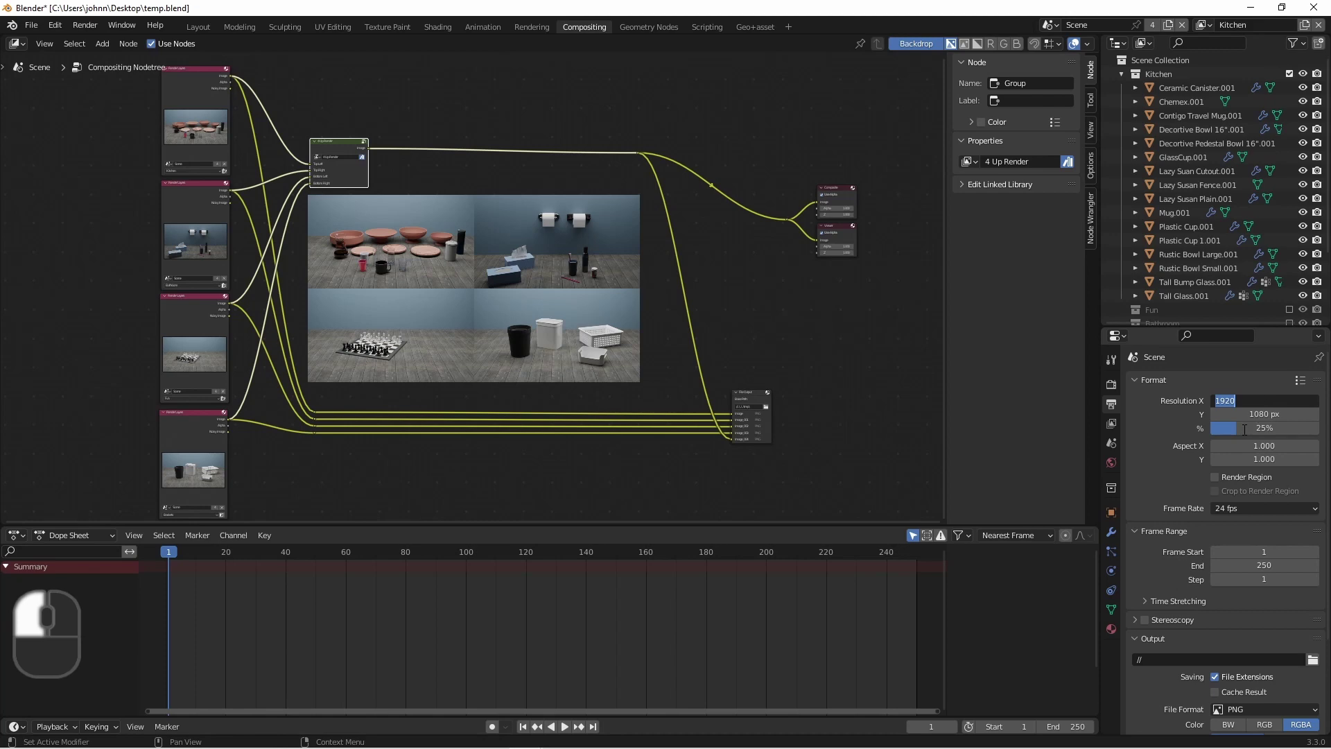
{"action": "type", "text": "1080"}
{"action": "key", "text": "Return"}
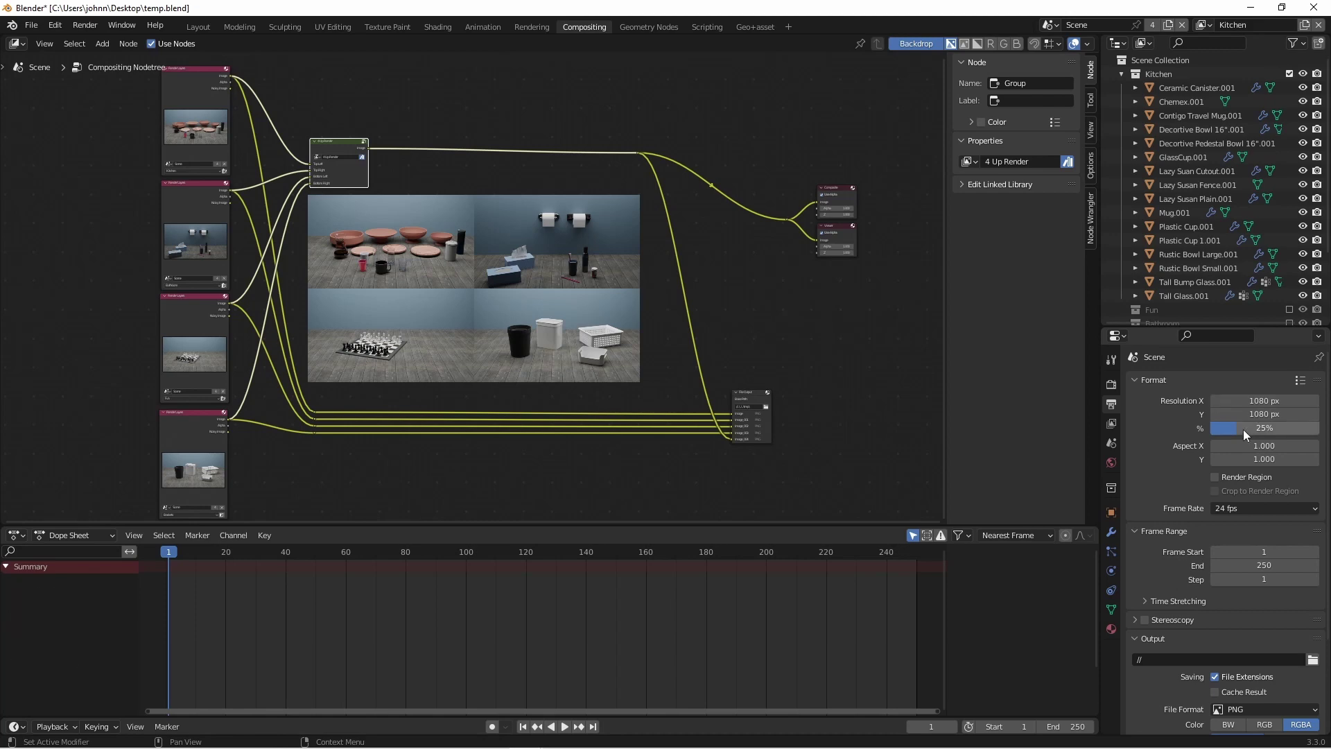
{"action": "key", "text": "F12"}
{"action": "left_click_drag", "start_coordinate": [1212, 305], "coordinate": [816, 244]}
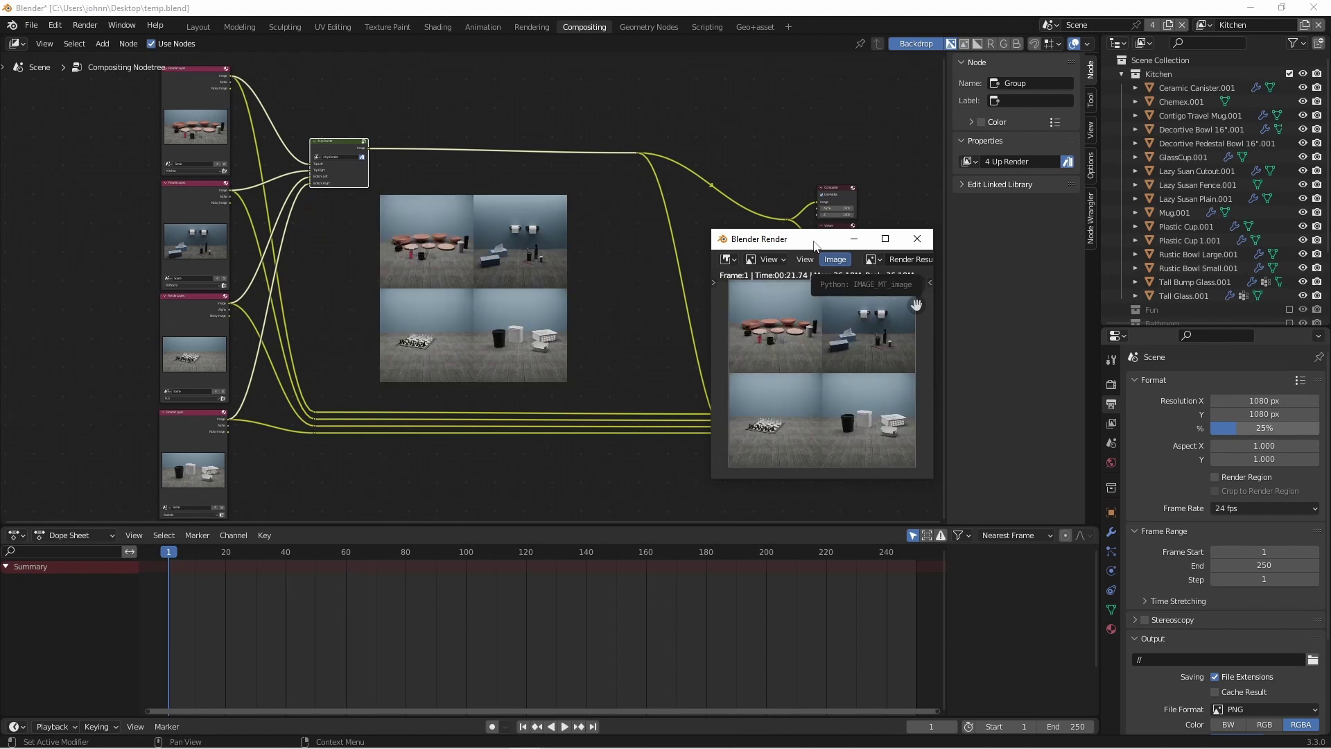
{"action": "key", "text": "Escape"}
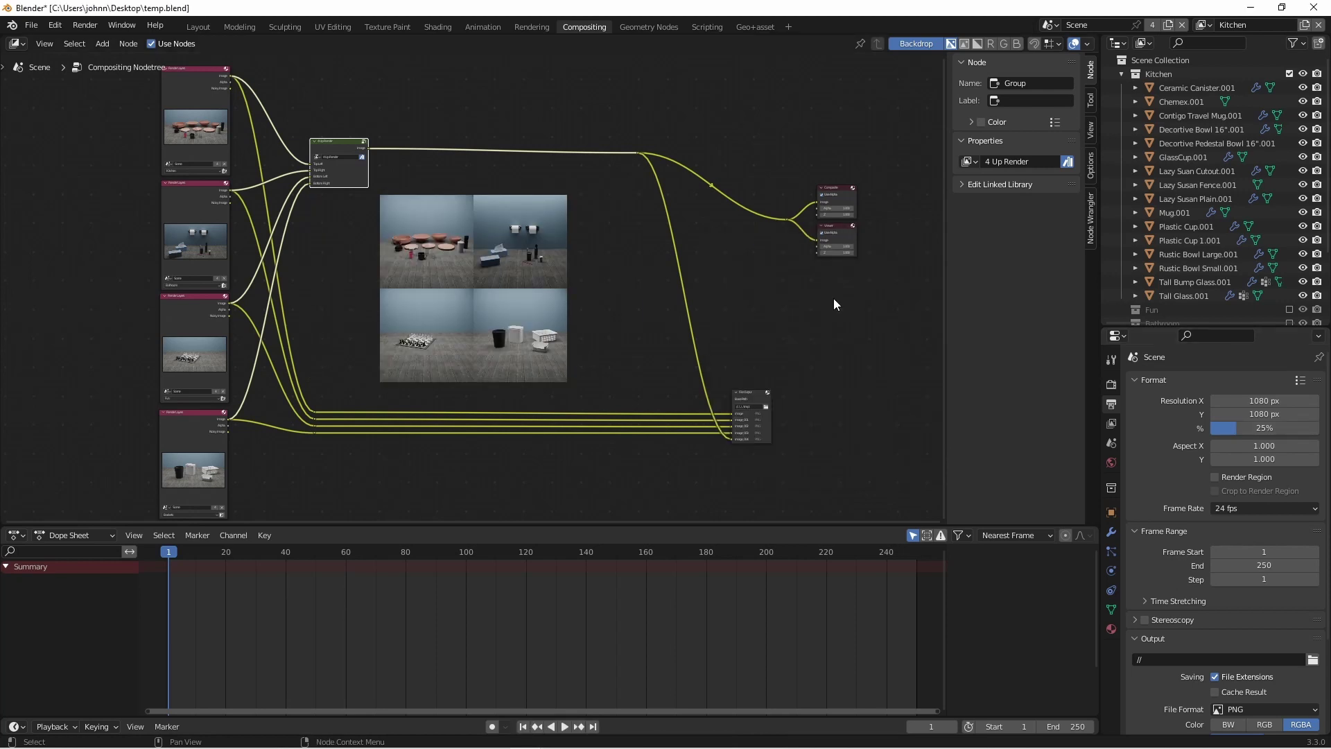